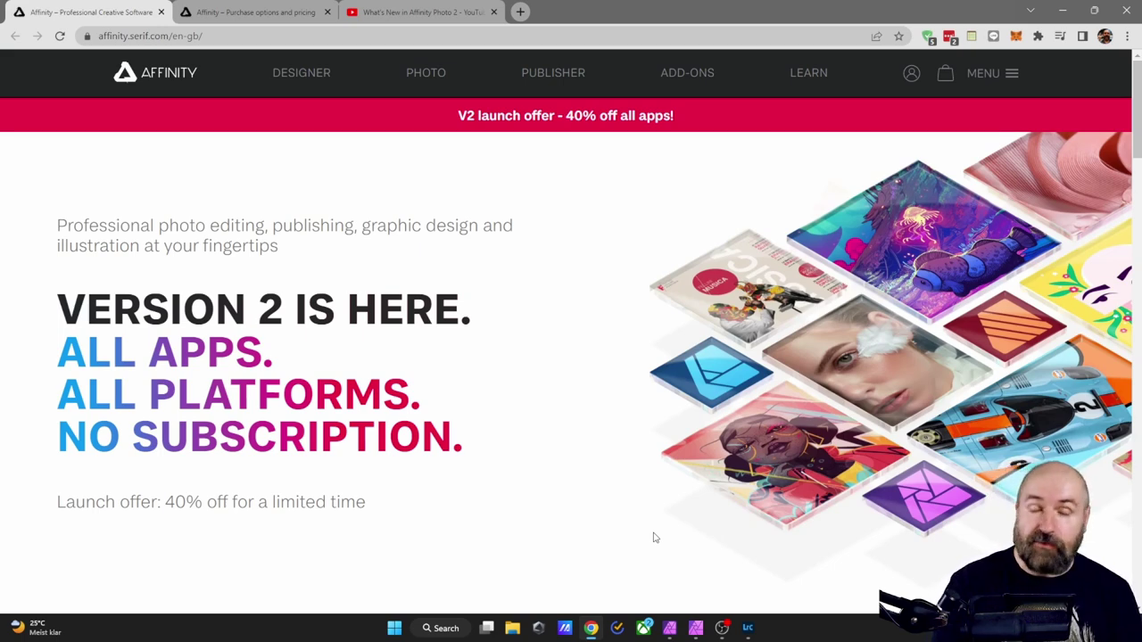
# Switch to the Affinity pricing tab with the €119.99 V2 Universal Licence and scroll toward the app cards.
pyautogui.hotkey('ctrl', 'Tab')
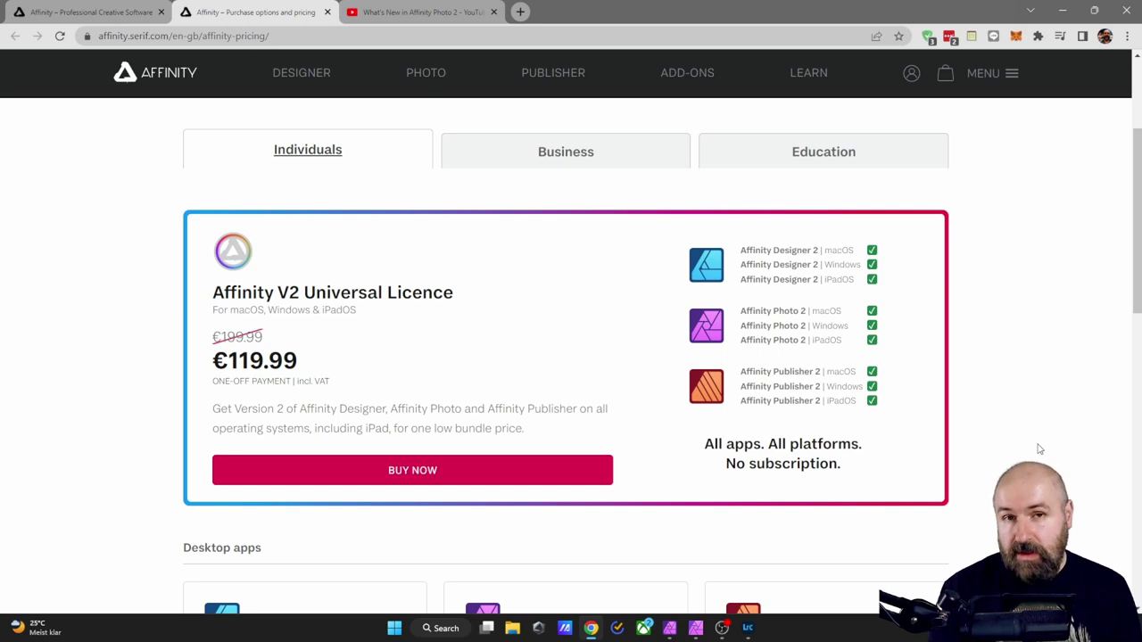
pyautogui.scroll(-5, 1001, 479)
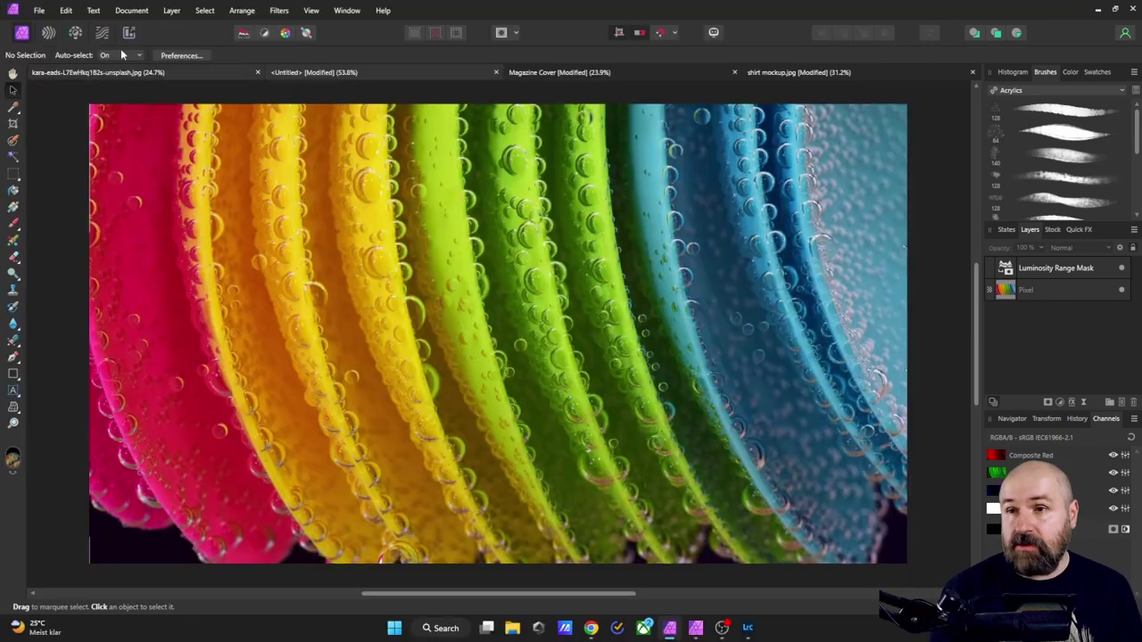
# Open File > New, look through the Account page, then return to the New presets.
pyautogui.click(39, 10)
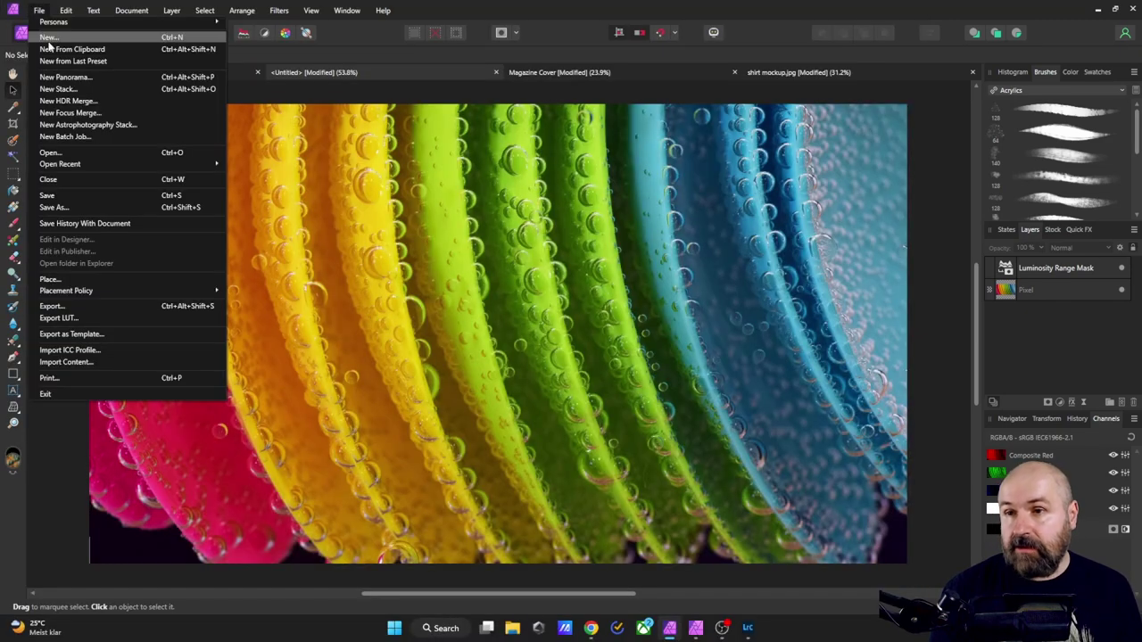
pyautogui.click(48, 39)
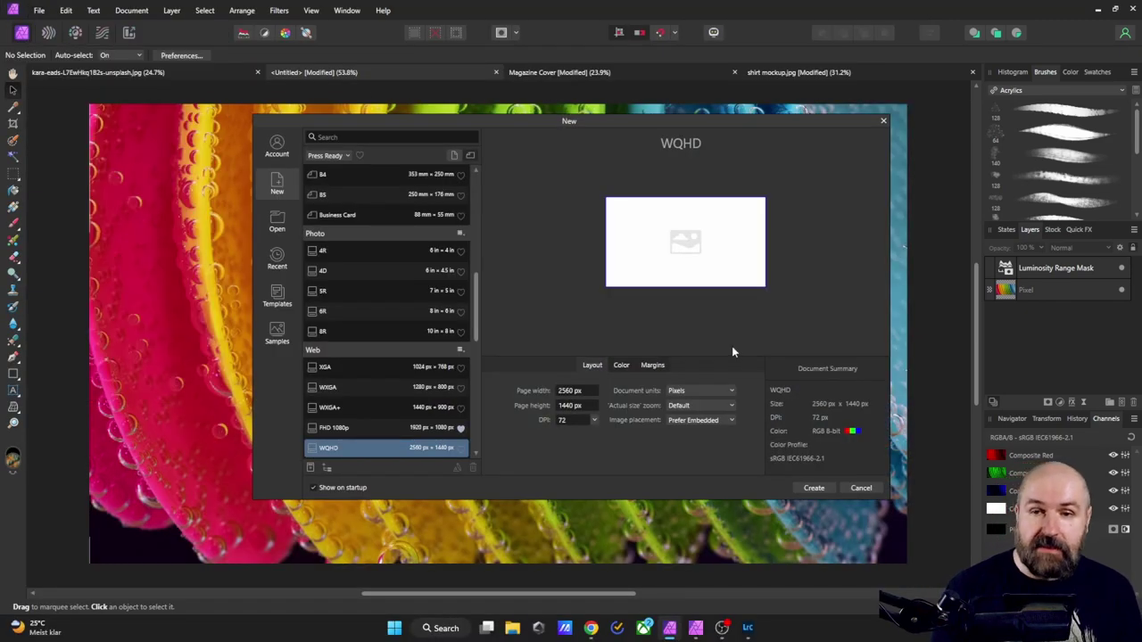
pyautogui.click(277, 145)
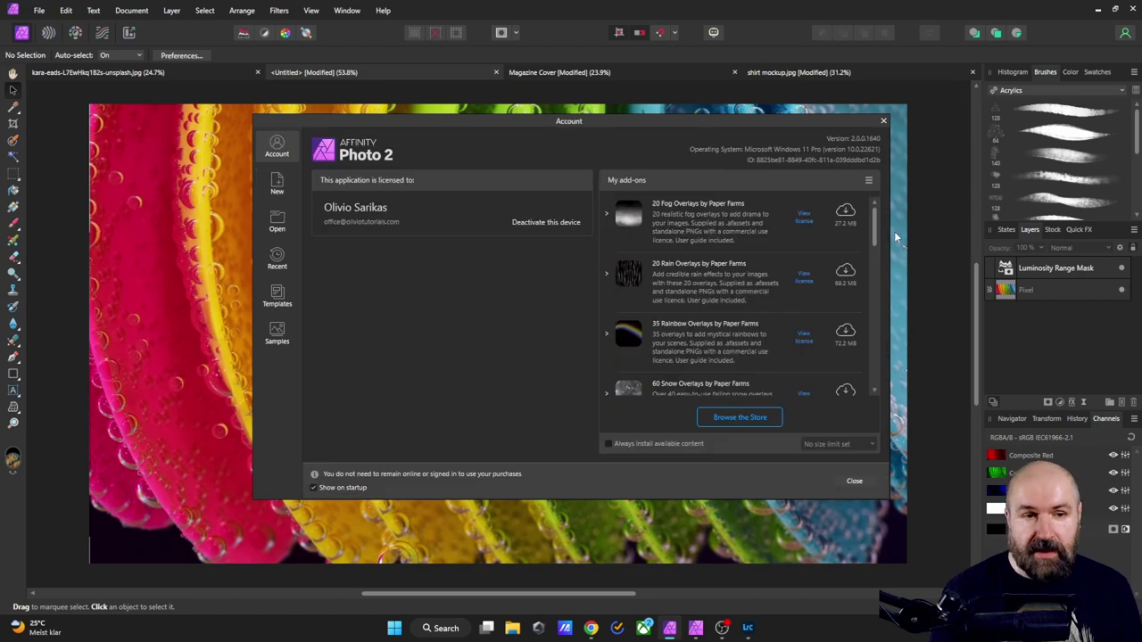
pyautogui.scroll(-10, 866, 223)
pyautogui.scroll(10, 856, 219)
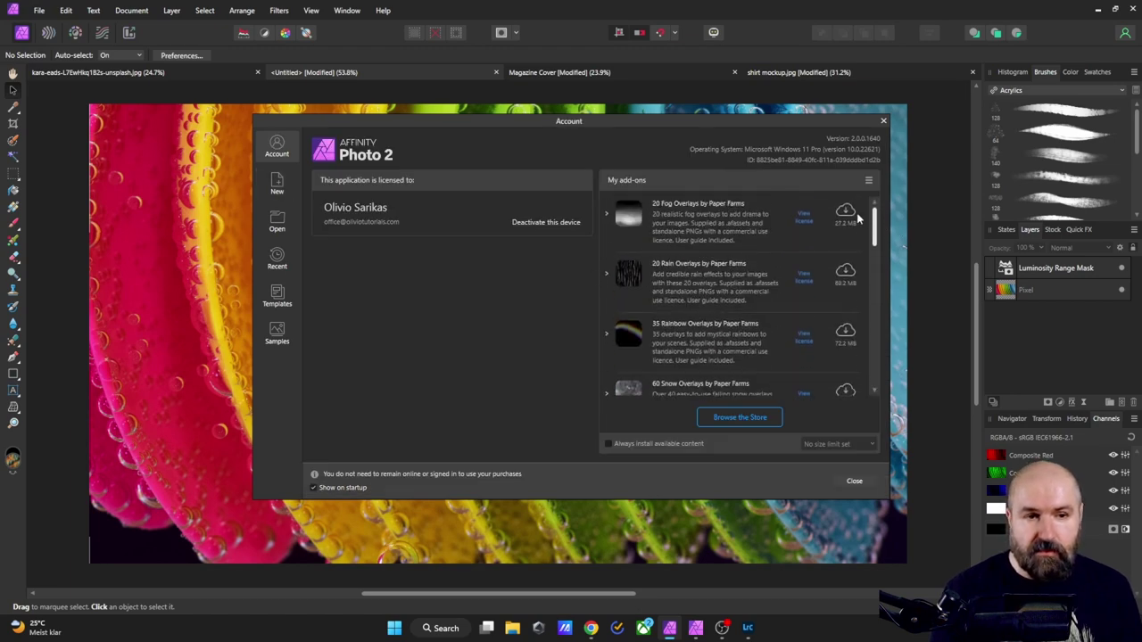
pyautogui.click(276, 185)
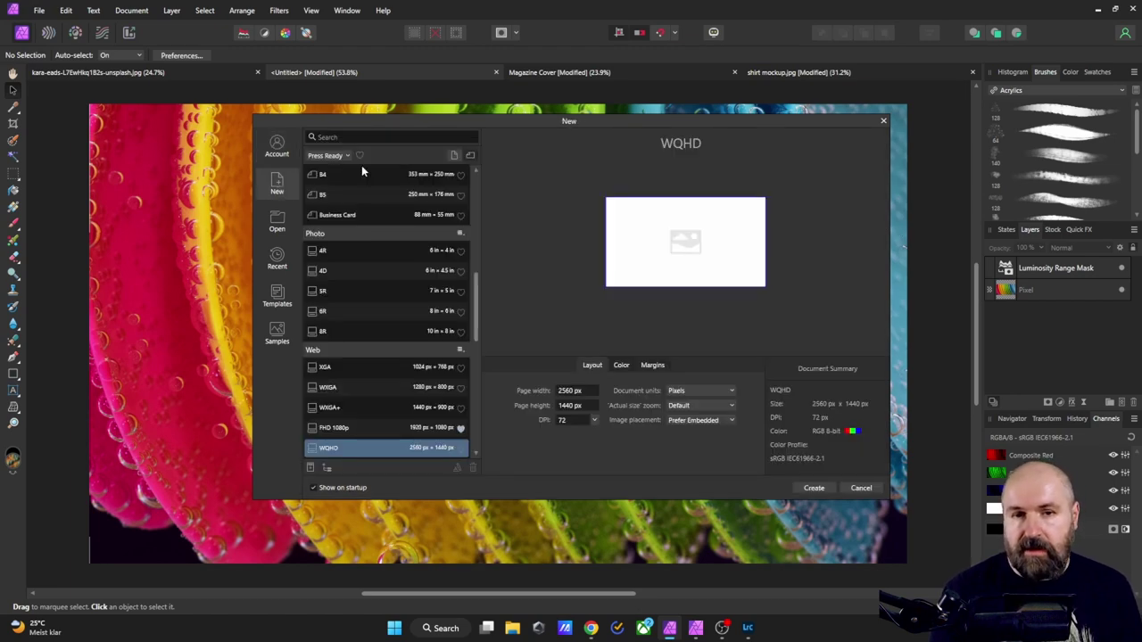
# Check the Open page (cancelling the file browser), then the Recent, Templates and Samples pages.
pyautogui.click(272, 229)
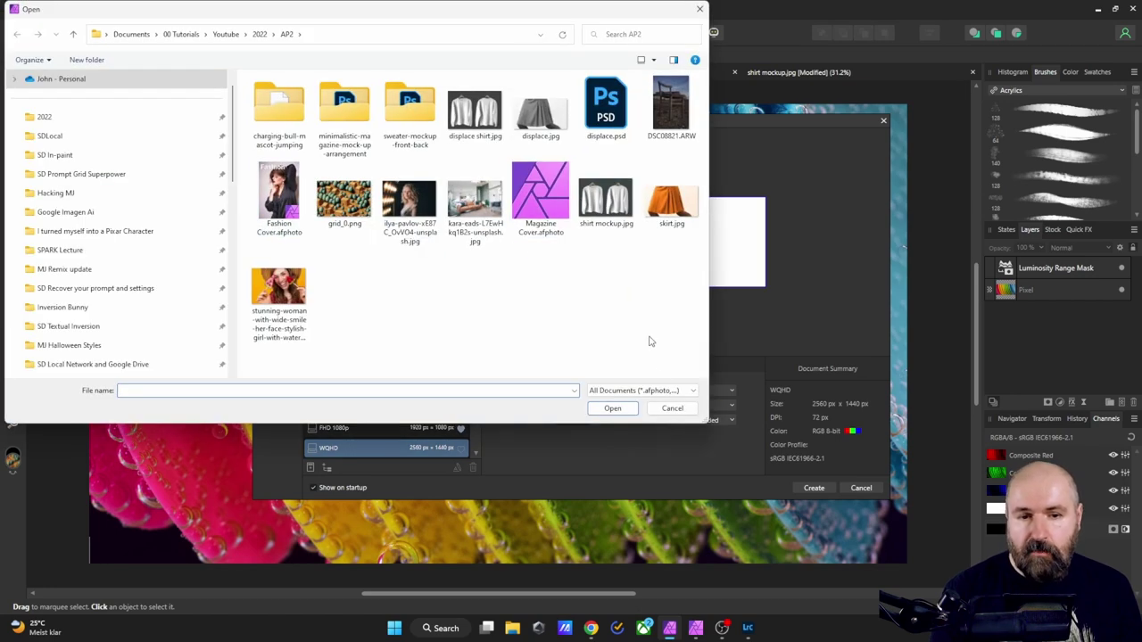
pyautogui.click(673, 408)
pyautogui.click(277, 258)
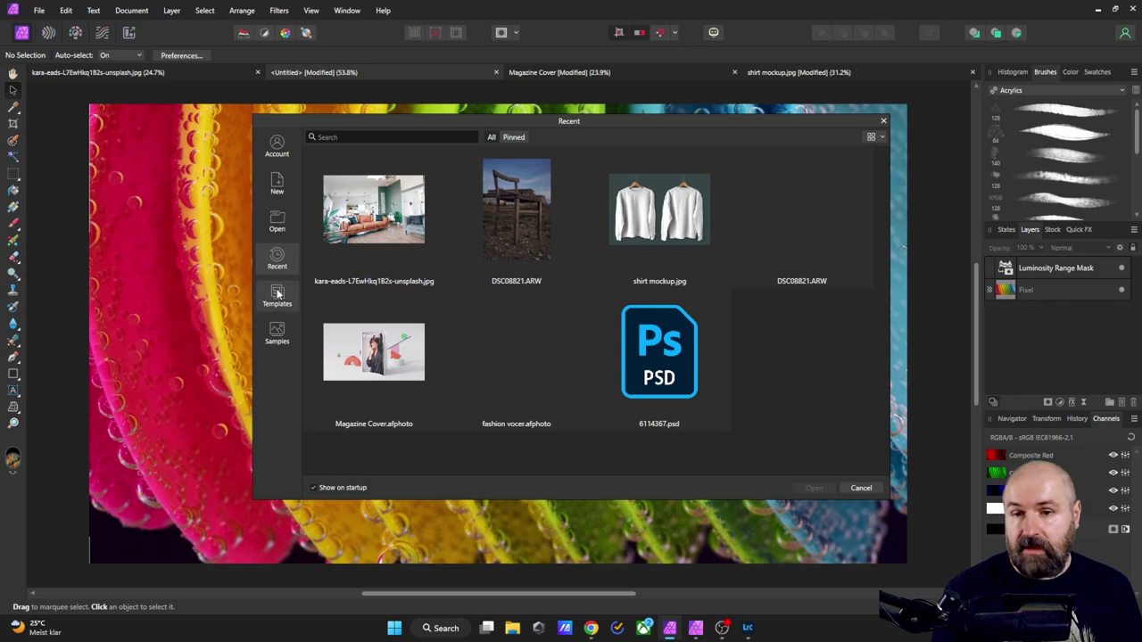
pyautogui.click(277, 297)
pyautogui.click(277, 333)
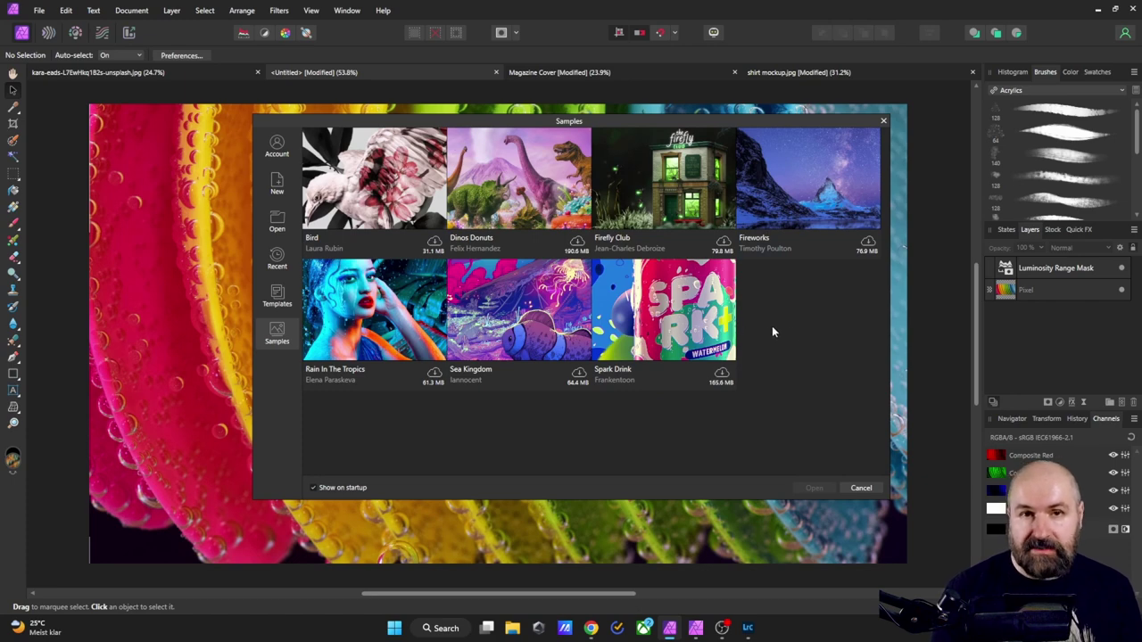
# Compare the WXGA, XGA, WXGA+ and Social Media Square and Story Post presets.
pyautogui.click(277, 183)
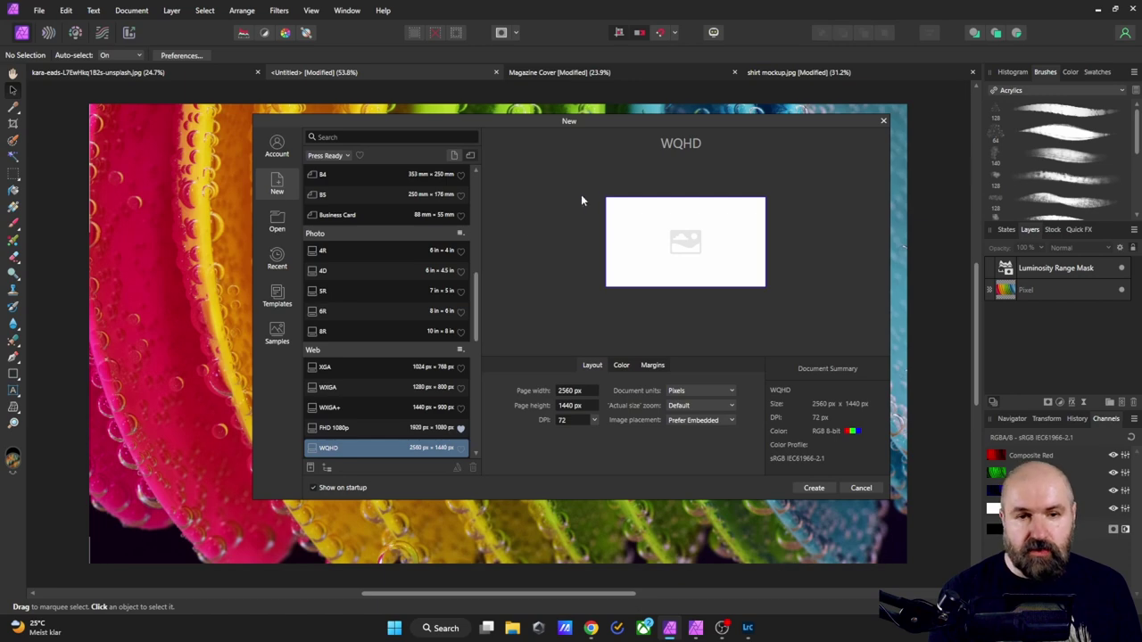
pyautogui.click(342, 387)
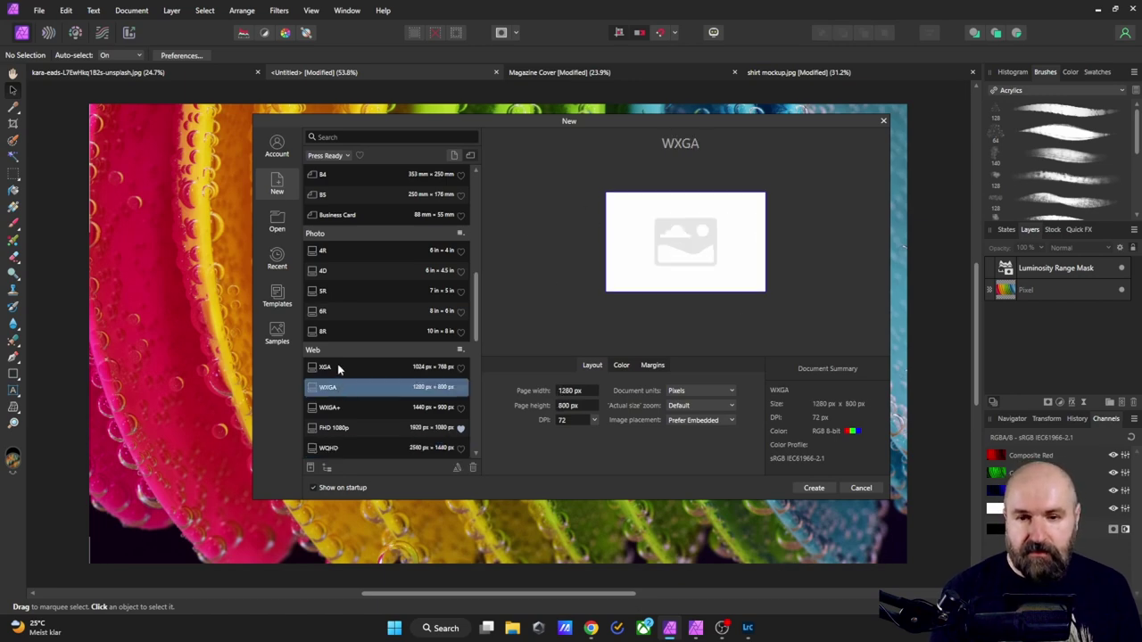
pyautogui.click(340, 368)
pyautogui.click(342, 406)
pyautogui.scroll(-2, 359, 445)
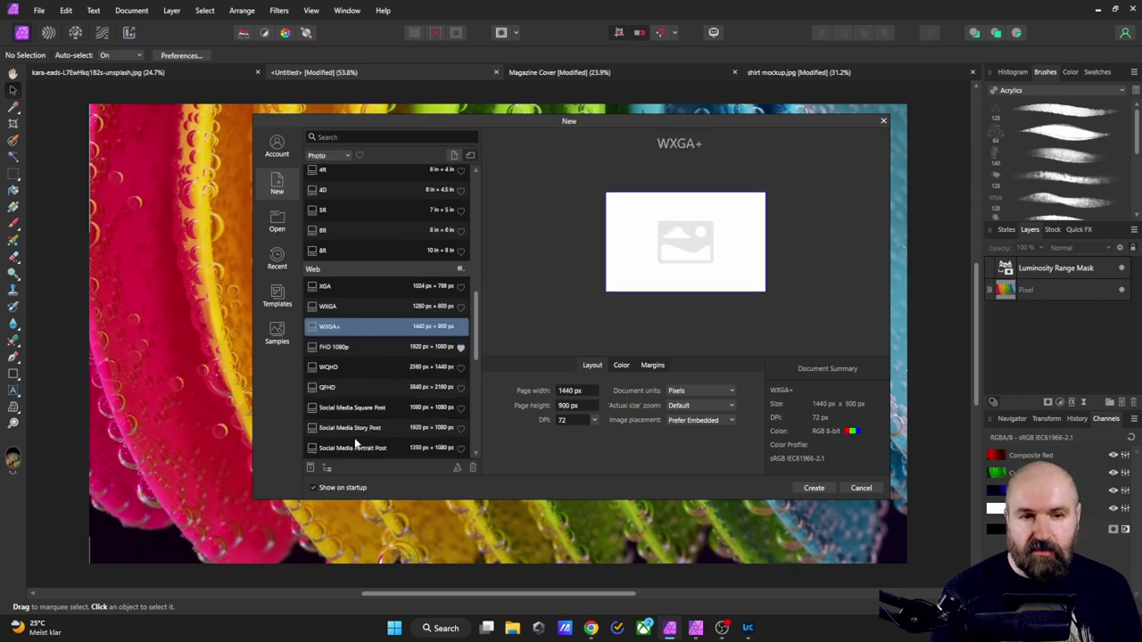
pyautogui.click(353, 407)
pyautogui.click(353, 428)
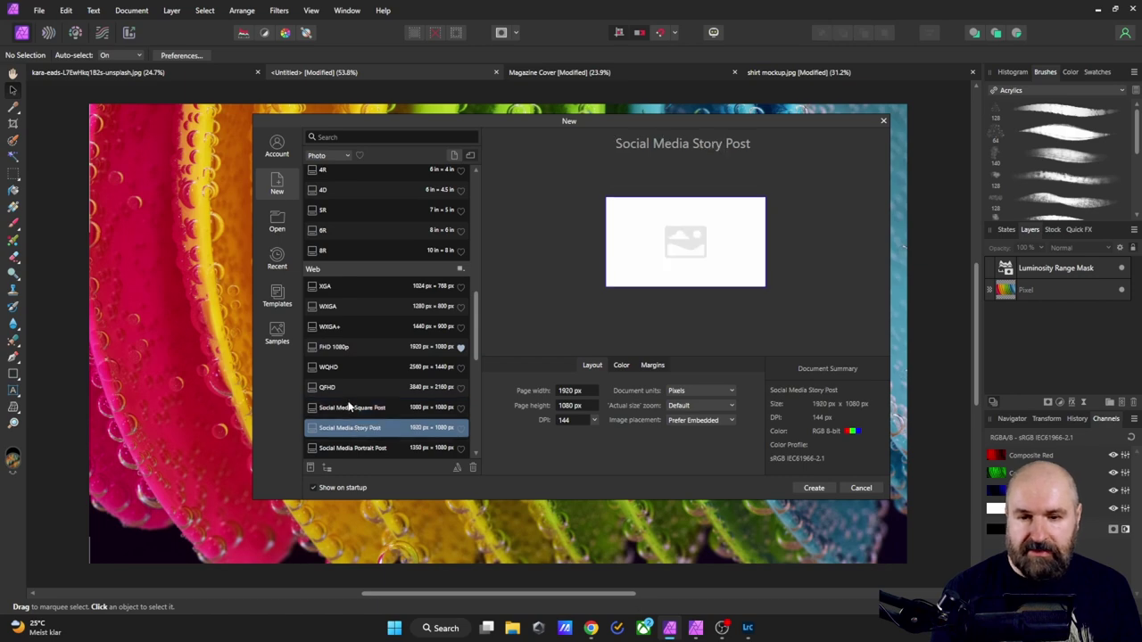
pyautogui.click(347, 406)
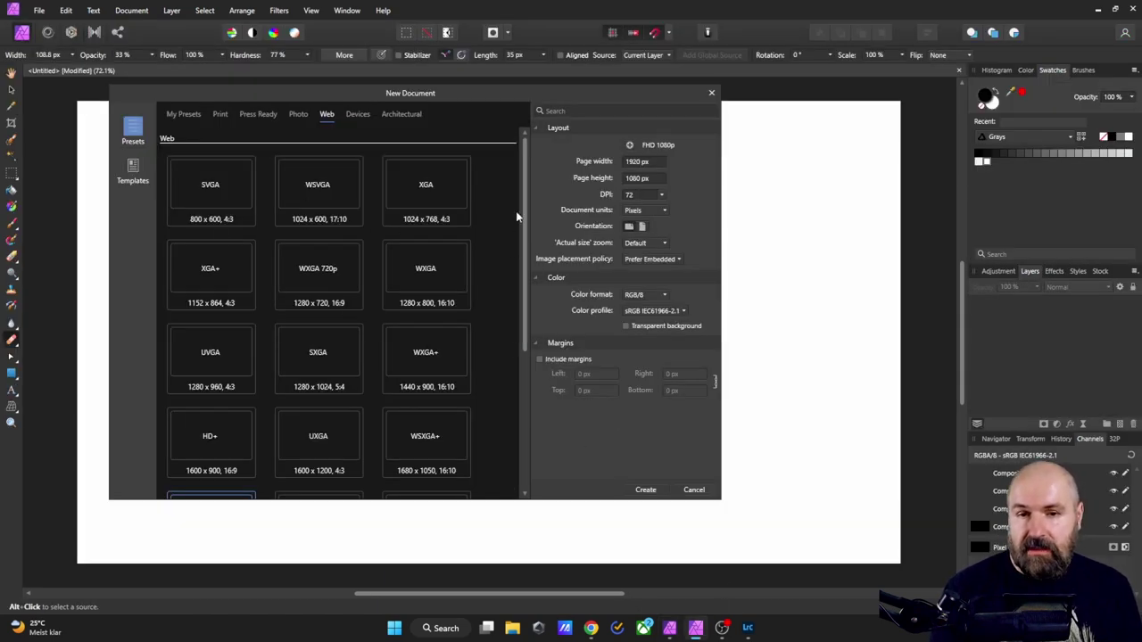
pyautogui.scroll(-3, 515, 217)
pyautogui.scroll(3, 519, 179)
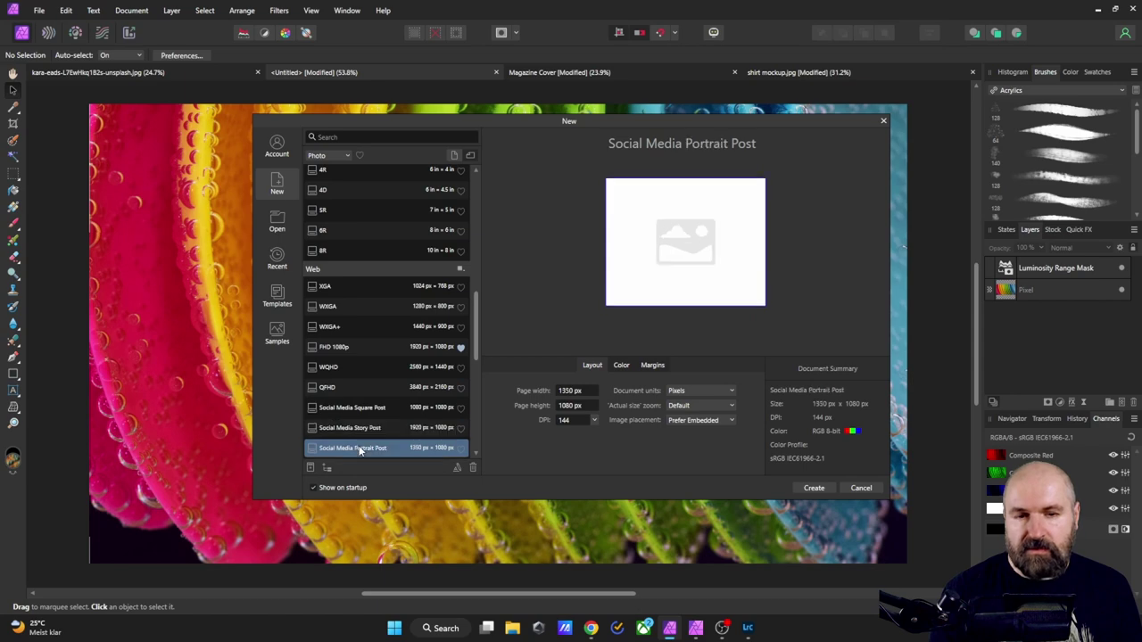
# Select WXGA again and compare against the other Affinity window's new-document dialog.
pyautogui.click(357, 309)
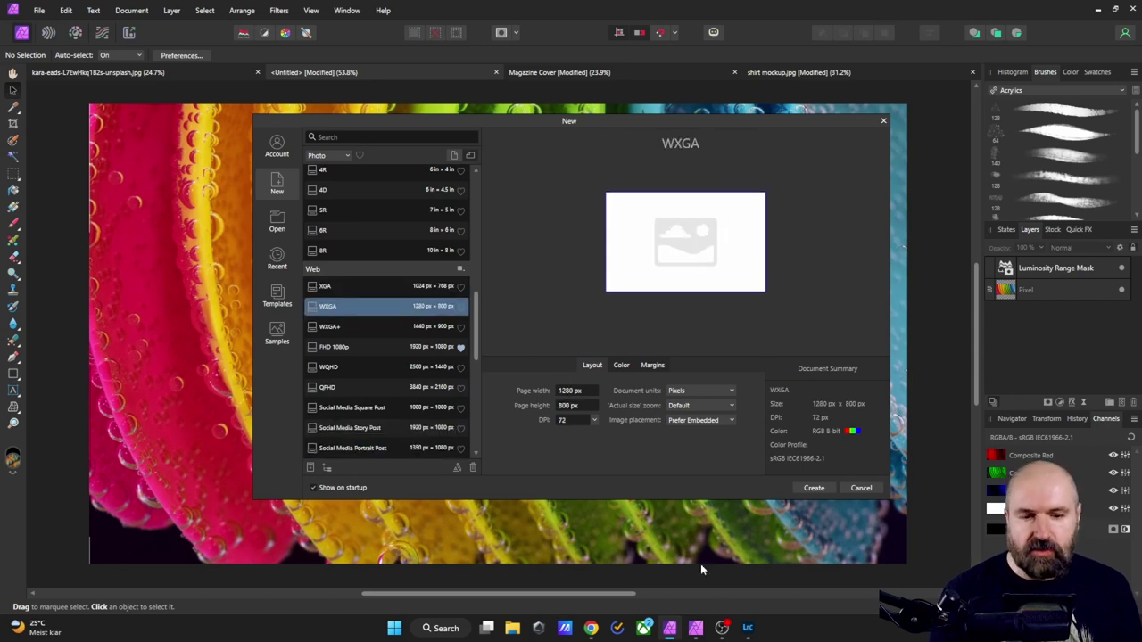
pyautogui.click(695, 628)
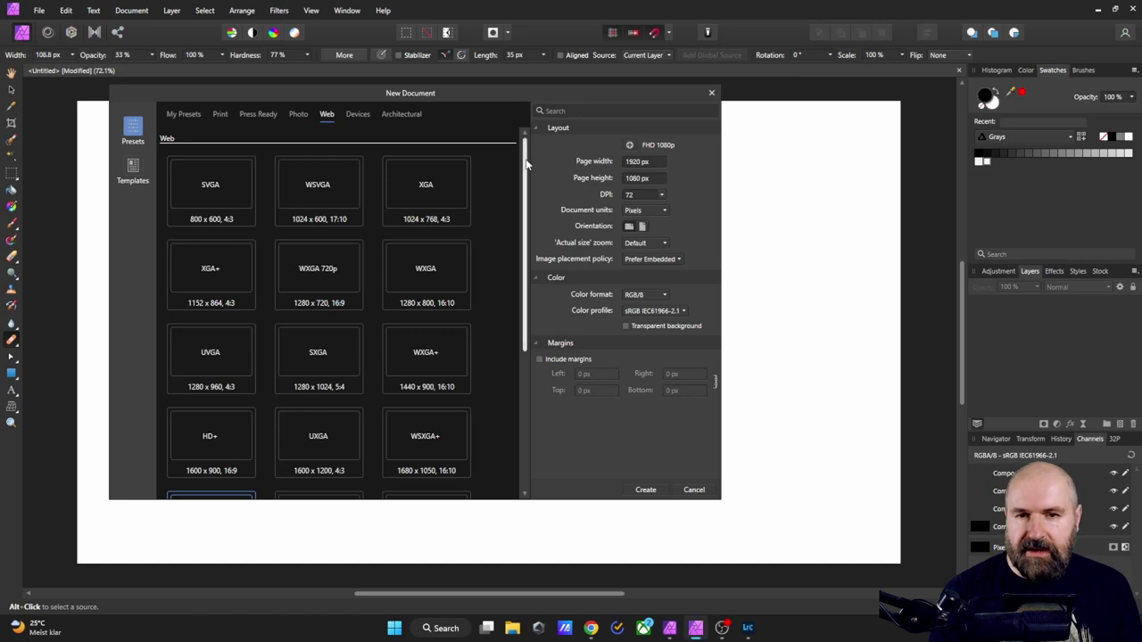
pyautogui.scroll(-5, 516, 303)
pyautogui.scroll(5, 514, 326)
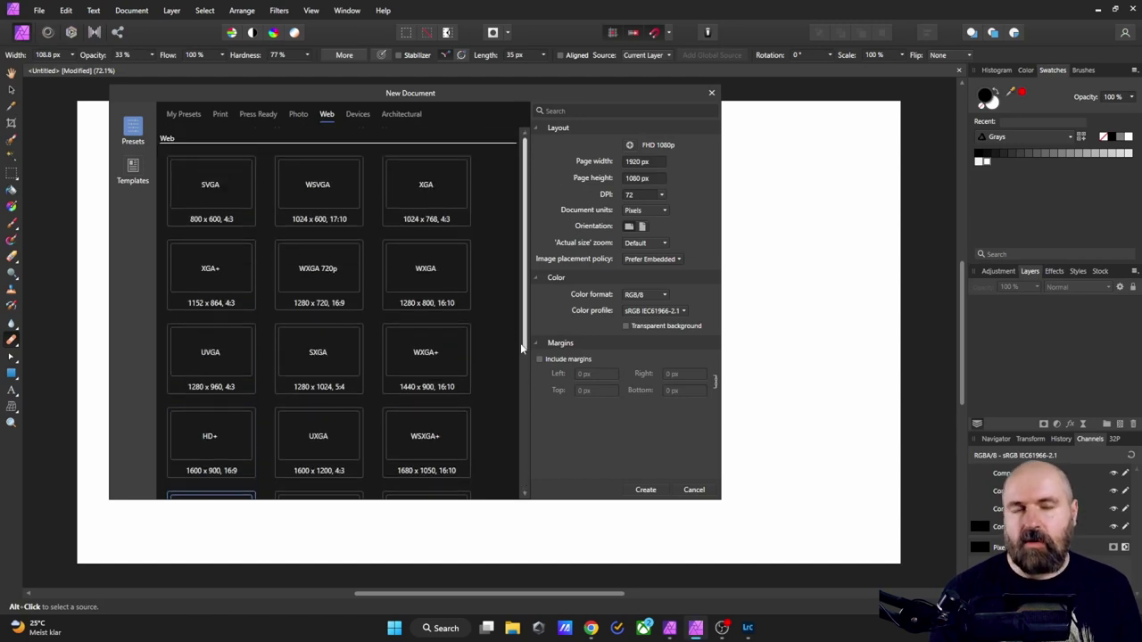
pyautogui.hotkey('alt', 'Tab')
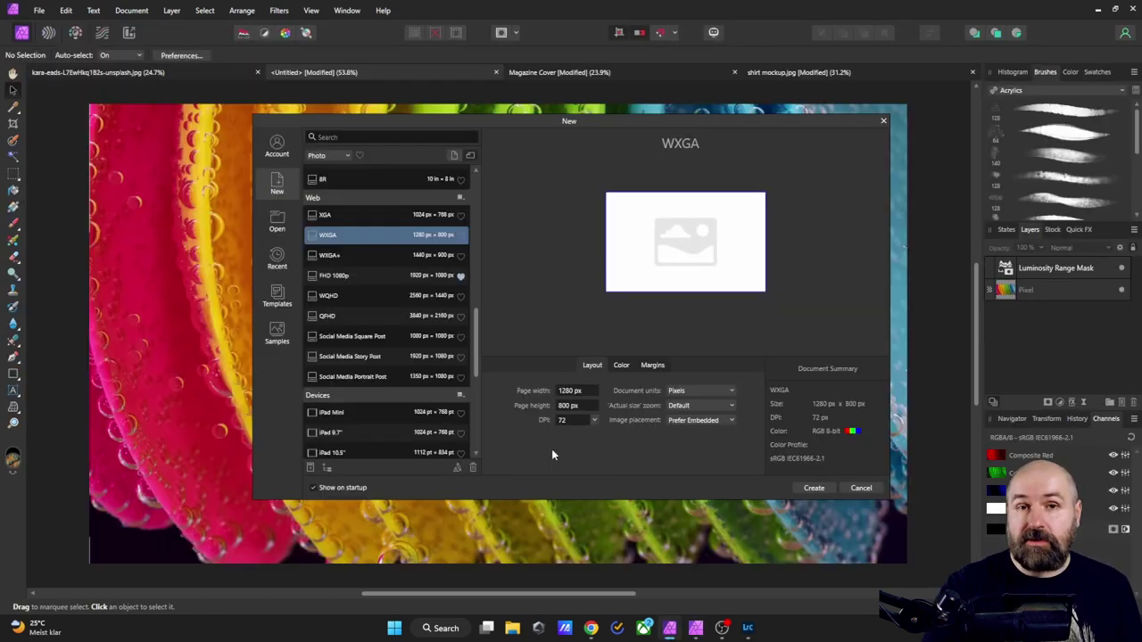
# Select the FHD 1080p preset (1920 × 1080 px, 72 DPI) and toggle the favourites filter.
pyautogui.click(462, 280)
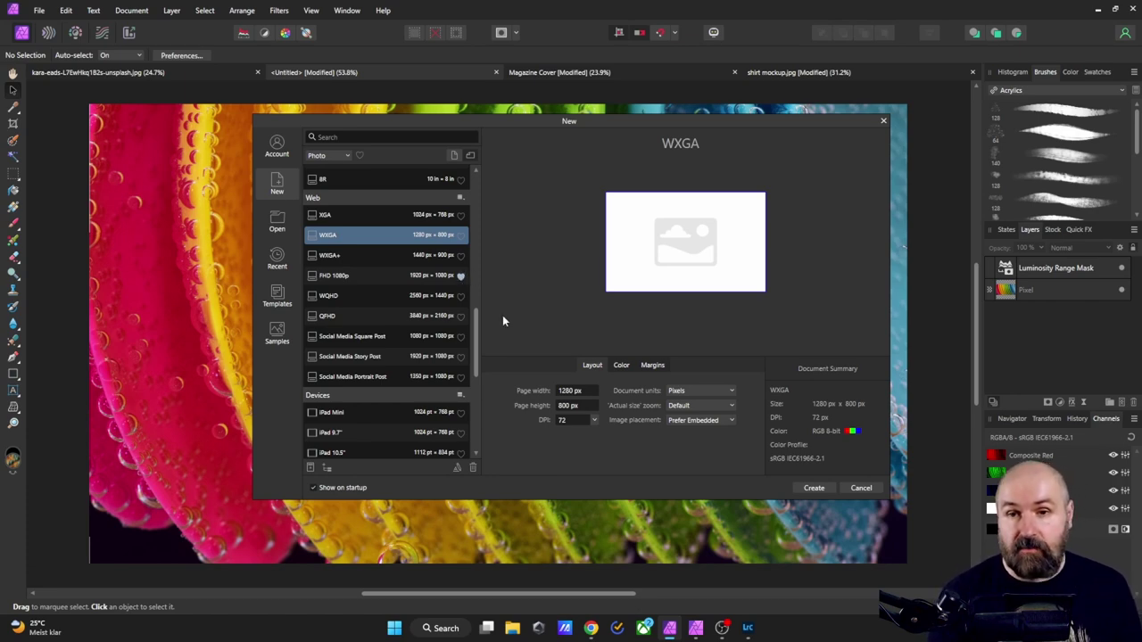
pyautogui.click(360, 156)
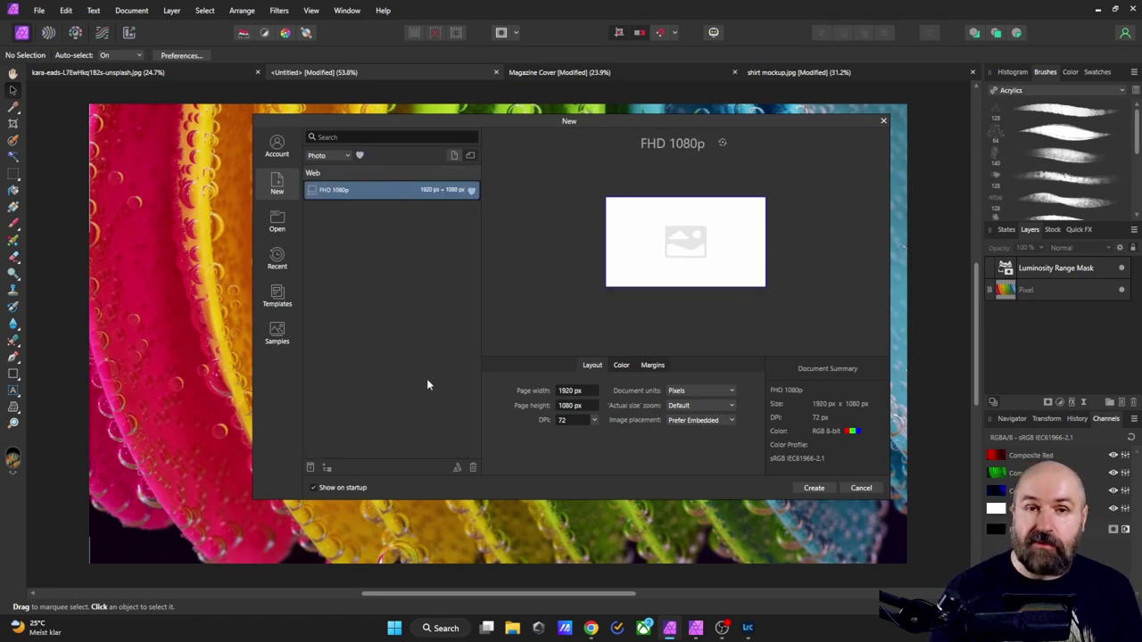
pyautogui.click(361, 156)
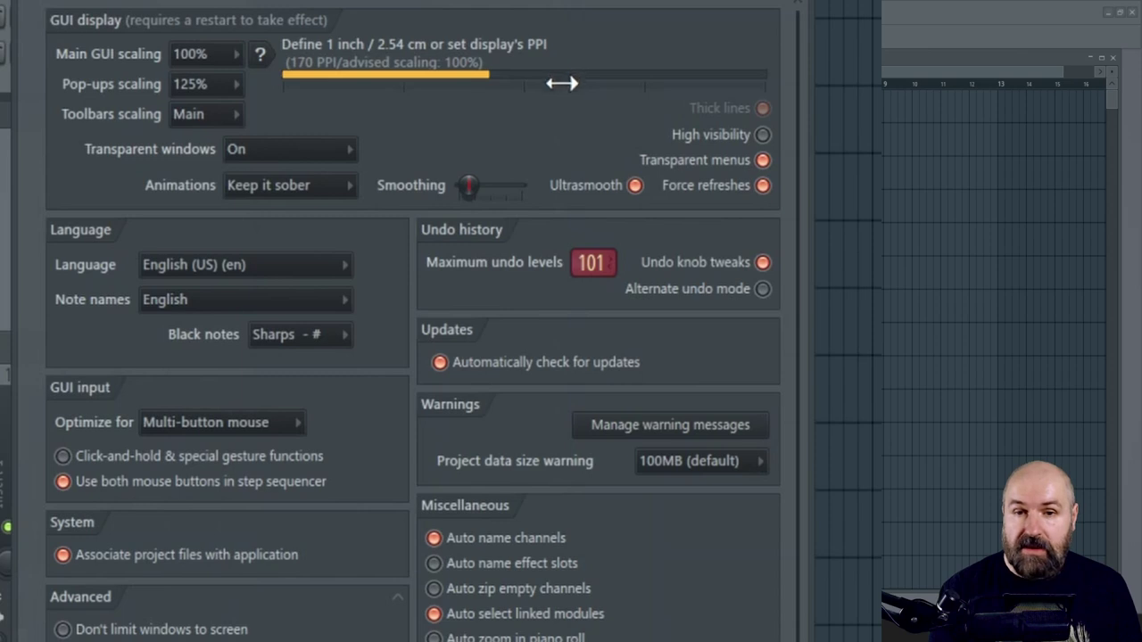
pyautogui.scroll(-1, 393, 392)
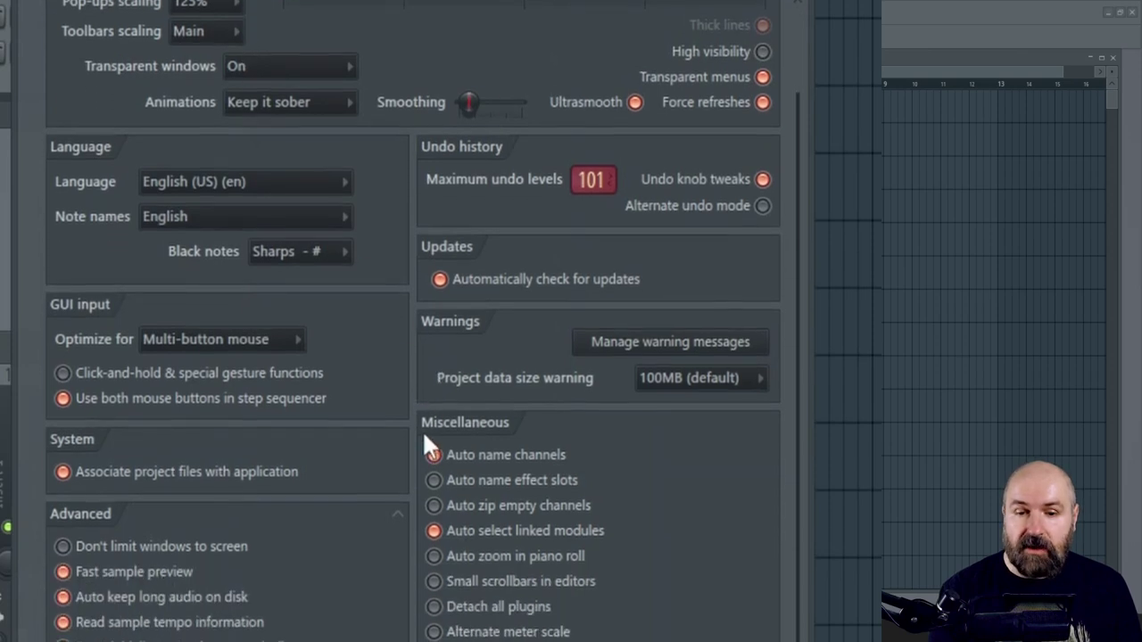
pyautogui.scroll(-3, 321, 455)
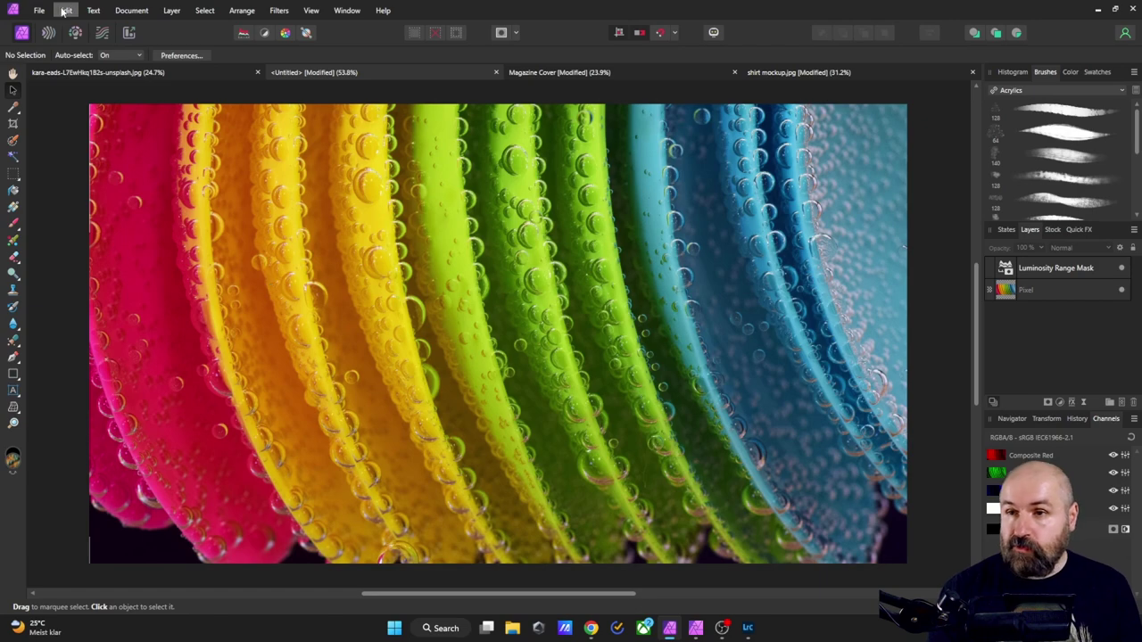
# Open the DSC08821.ARW wooden chair RAW photo in the Develop persona.
pyautogui.click(40, 10)
pyautogui.click(55, 155)
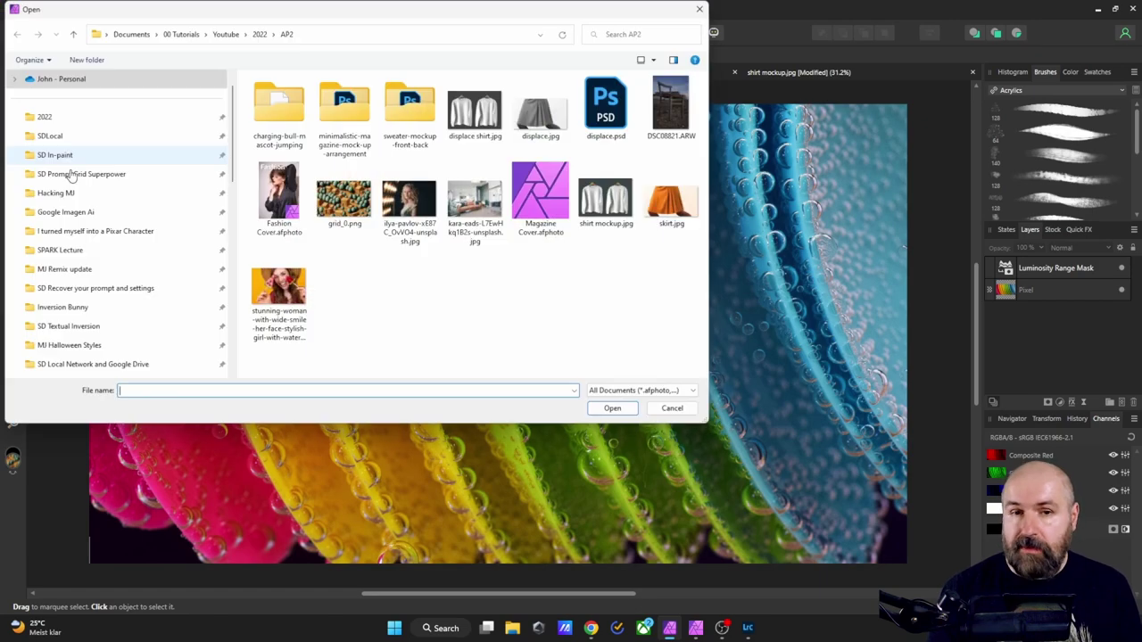
pyautogui.click(664, 109)
pyautogui.doubleClick(664, 108)
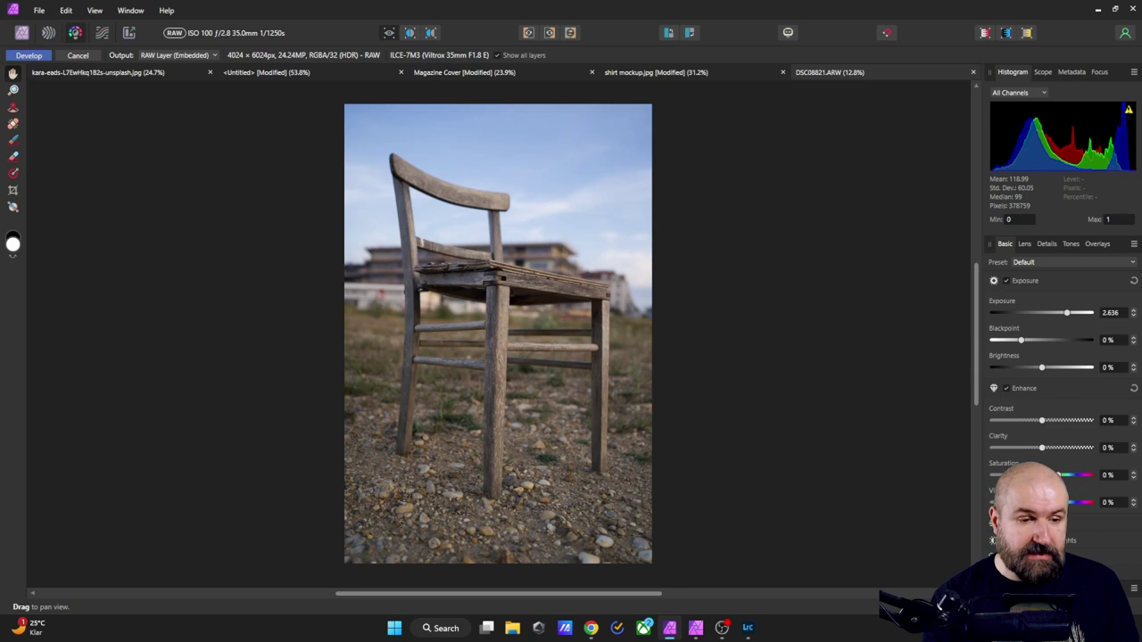
# Pull back the chair photo's highlights and keep the output as RAW Layer (Embedded).
pyautogui.scroll(-2, 1081, 528)
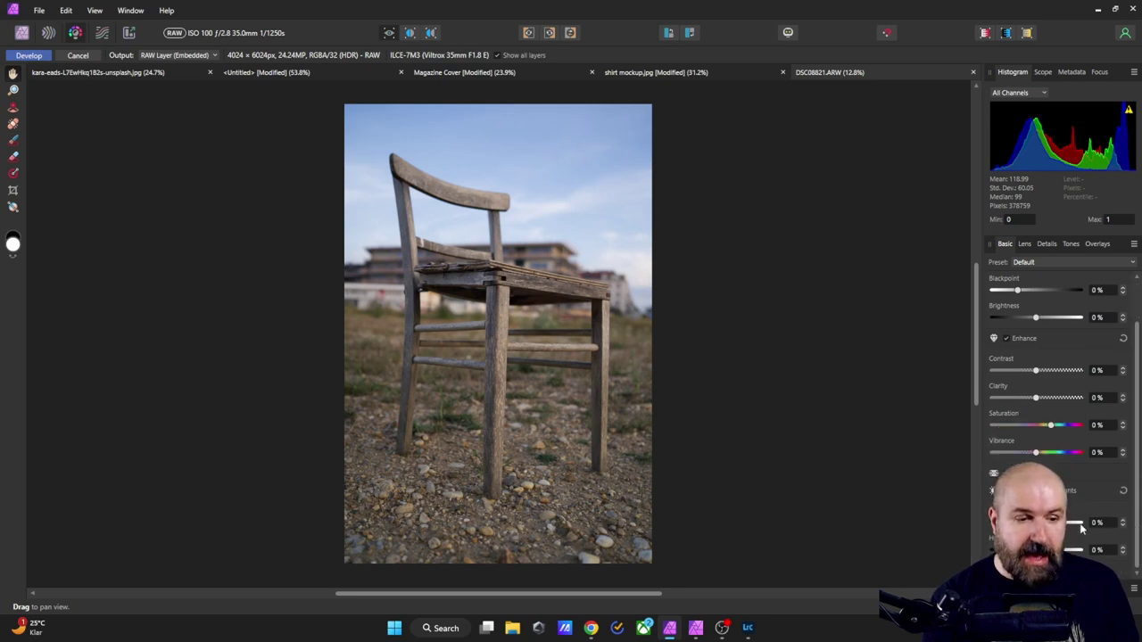
pyautogui.moveTo(1035, 521); pyautogui.dragTo(1006, 550)
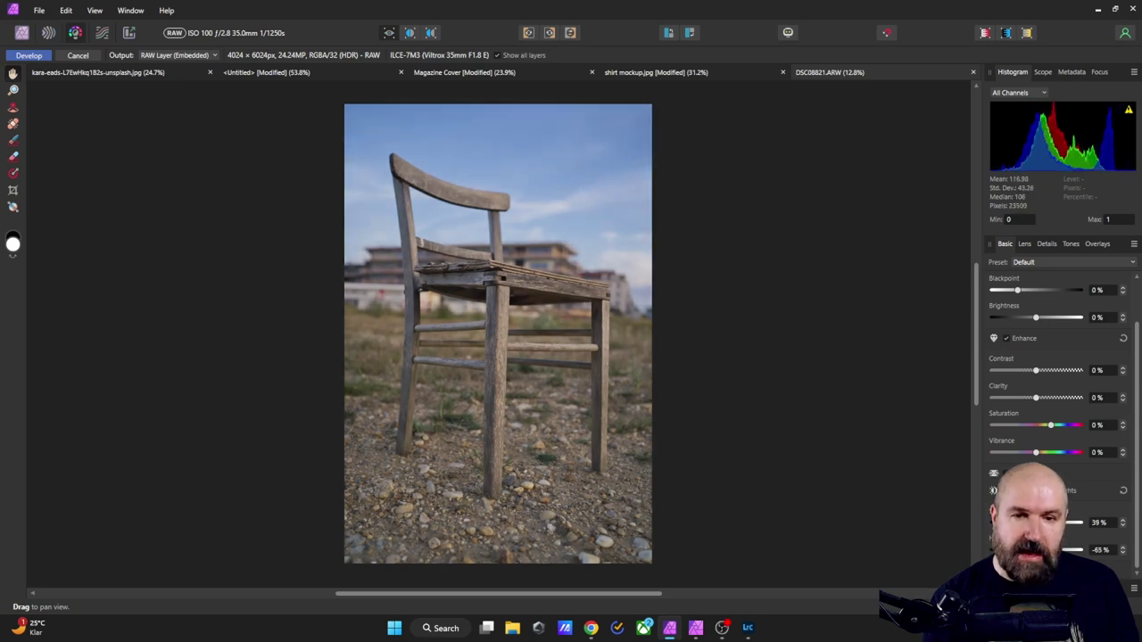
pyautogui.scroll(3, 480, 314)
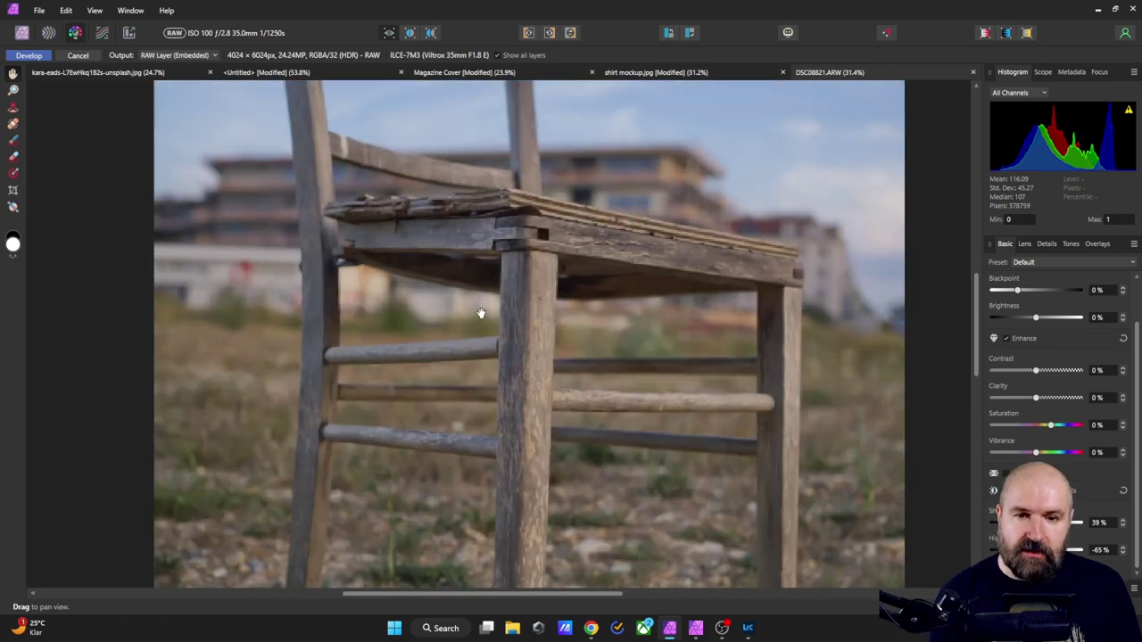
pyautogui.scroll(-2, 521, 311)
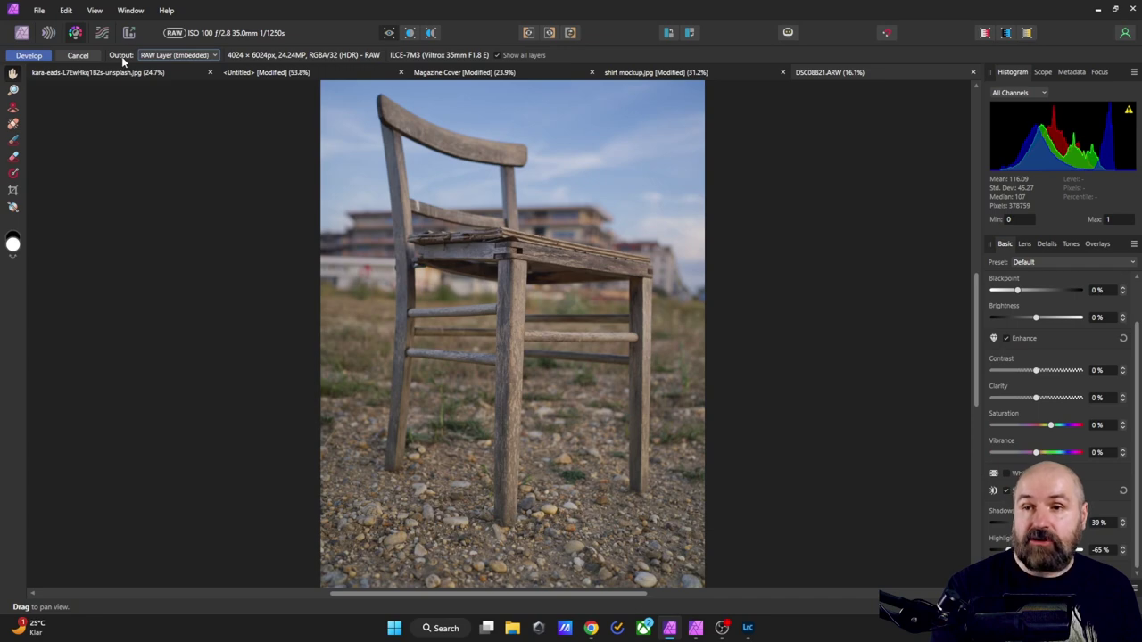
pyautogui.click(163, 56)
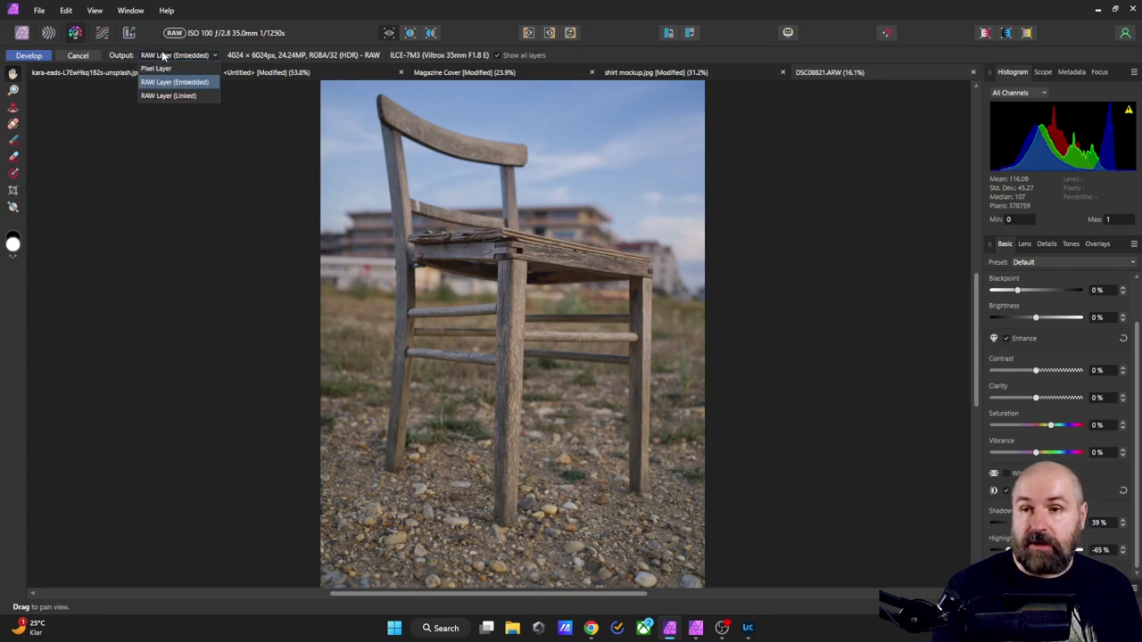
pyautogui.click(198, 86)
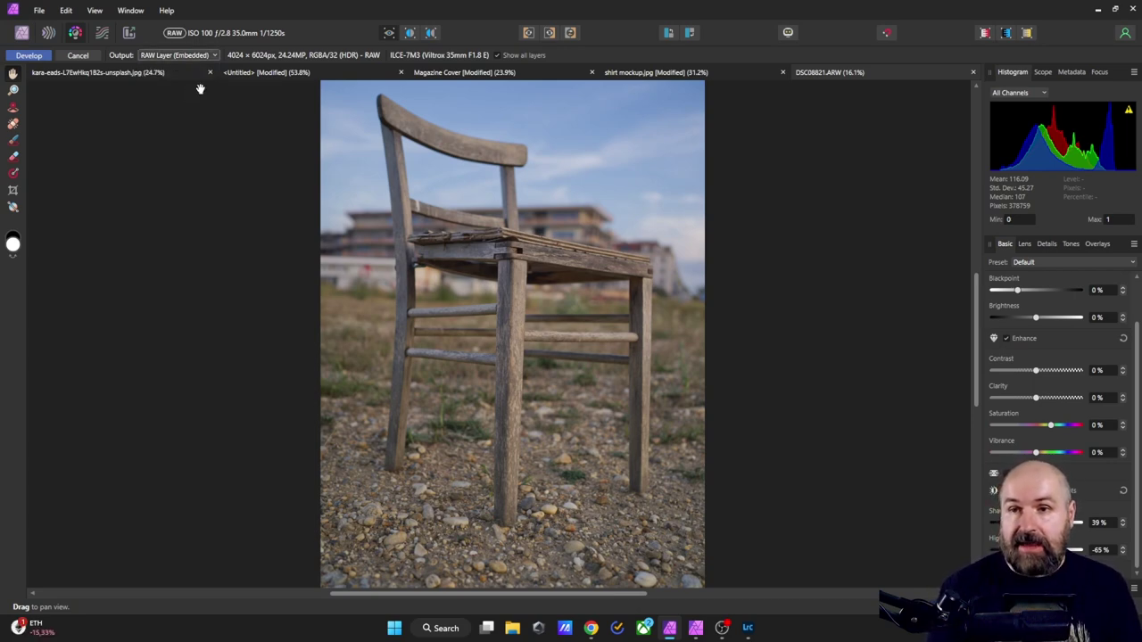
# Develop the photo, add a Curves adjustment, reopen Develop and toggle Show all layers.
pyautogui.click(28, 55)
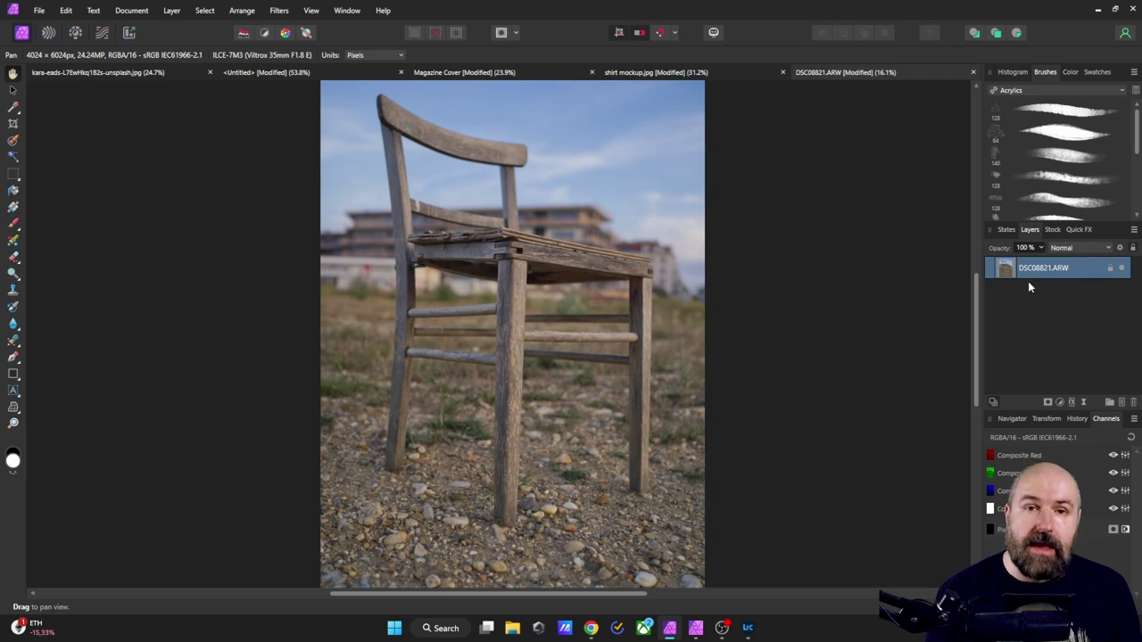
pyautogui.hotkey('ctrl', 'm')
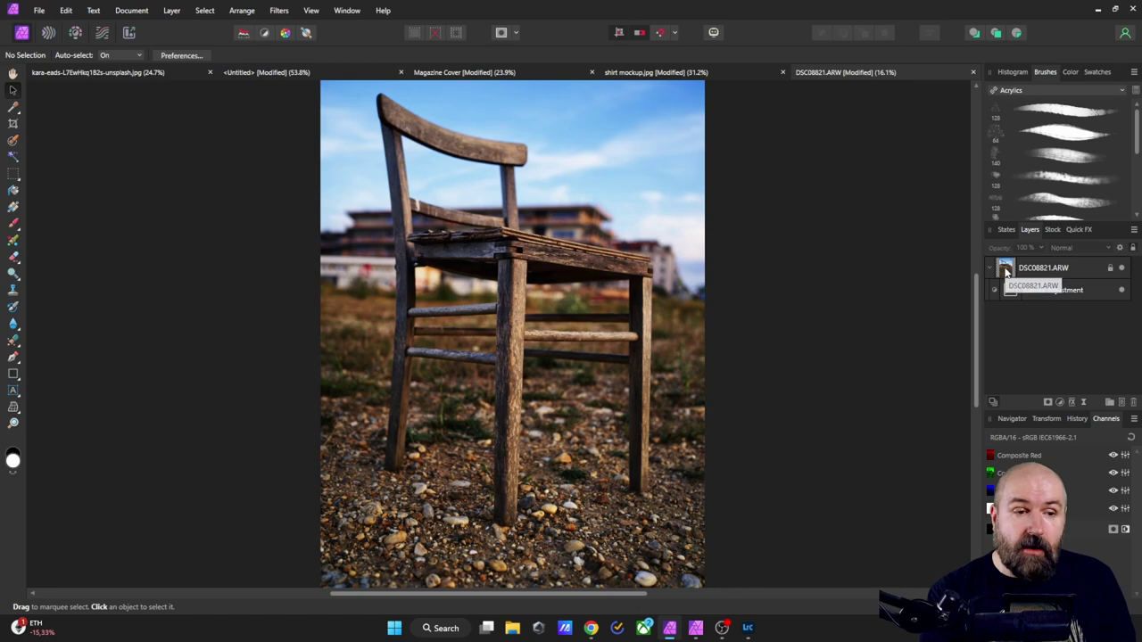
pyautogui.doubleClick(1006, 270)
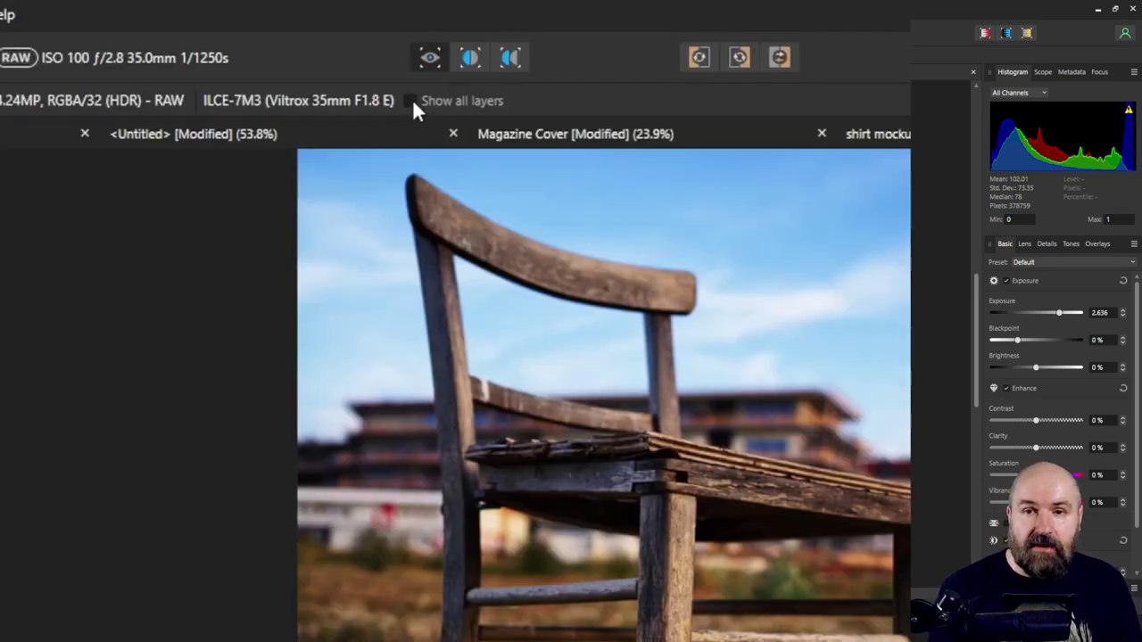
pyautogui.click(411, 100)
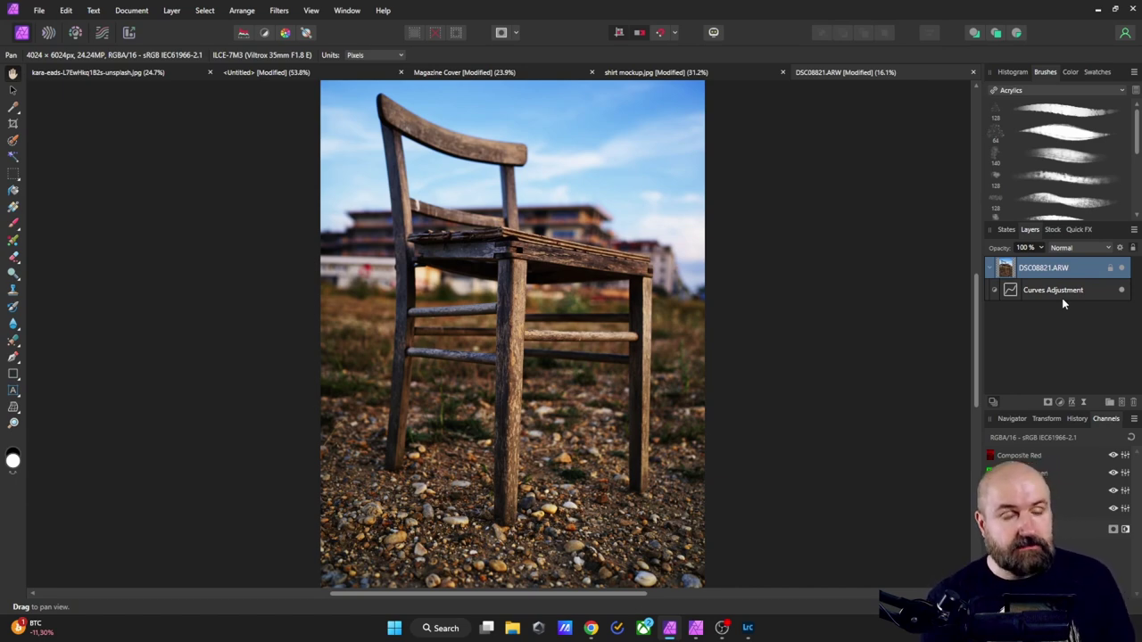
# Move the Curves adjustment above the RAW layer, preview Develop without it, then cancel.
pyautogui.moveTo(1061, 300); pyautogui.dragTo(1011, 265)
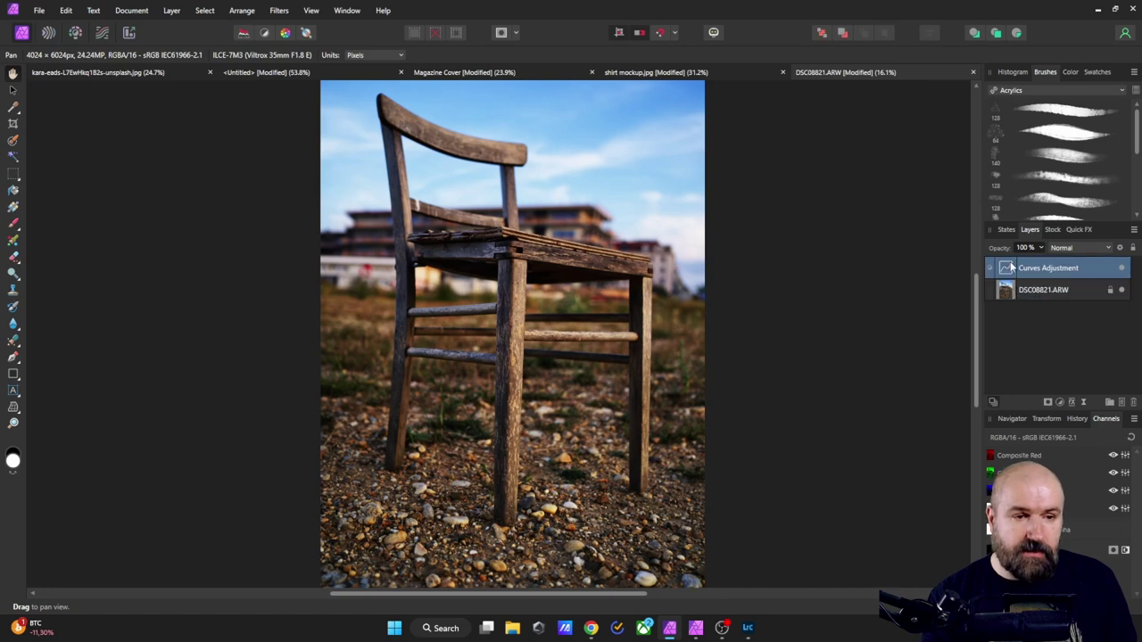
pyautogui.doubleClick(1024, 287)
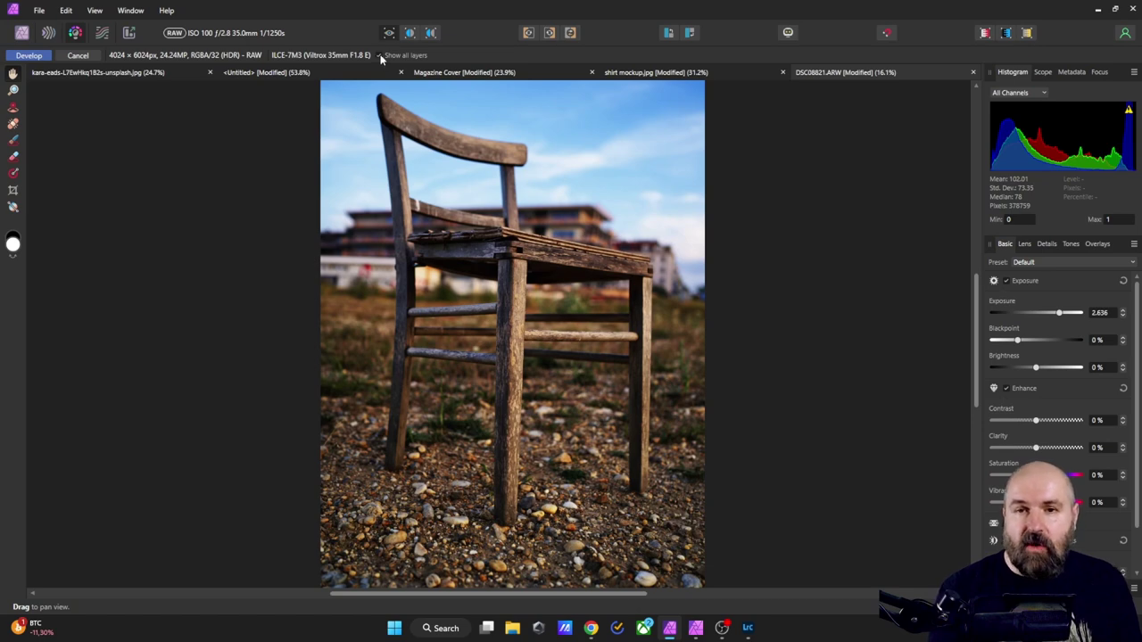
pyautogui.click(380, 55)
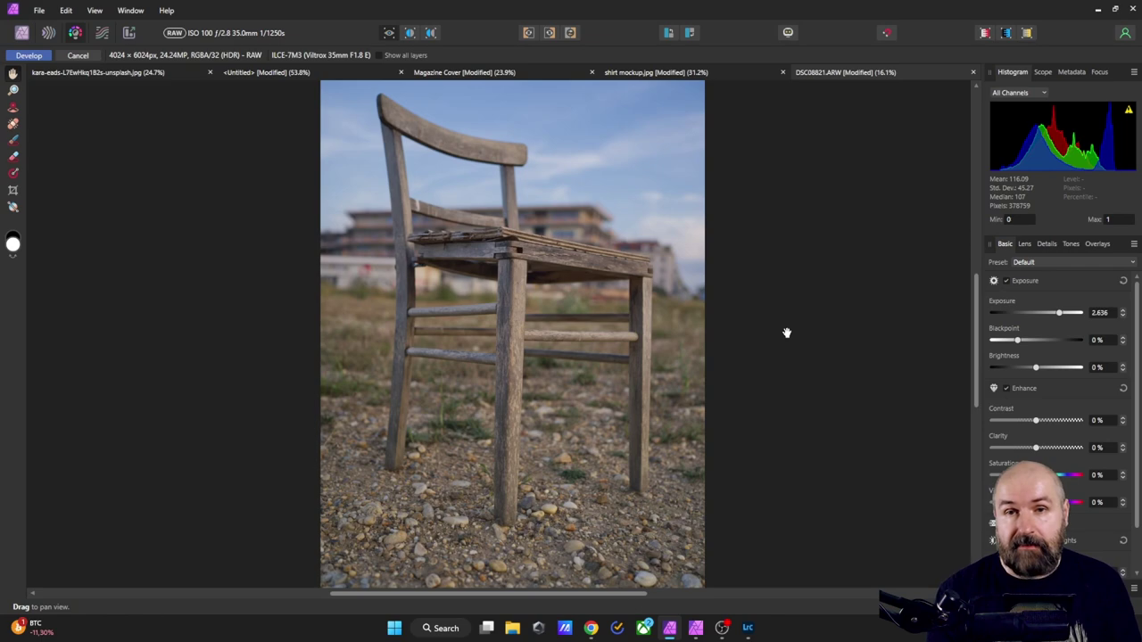
pyautogui.click(70, 56)
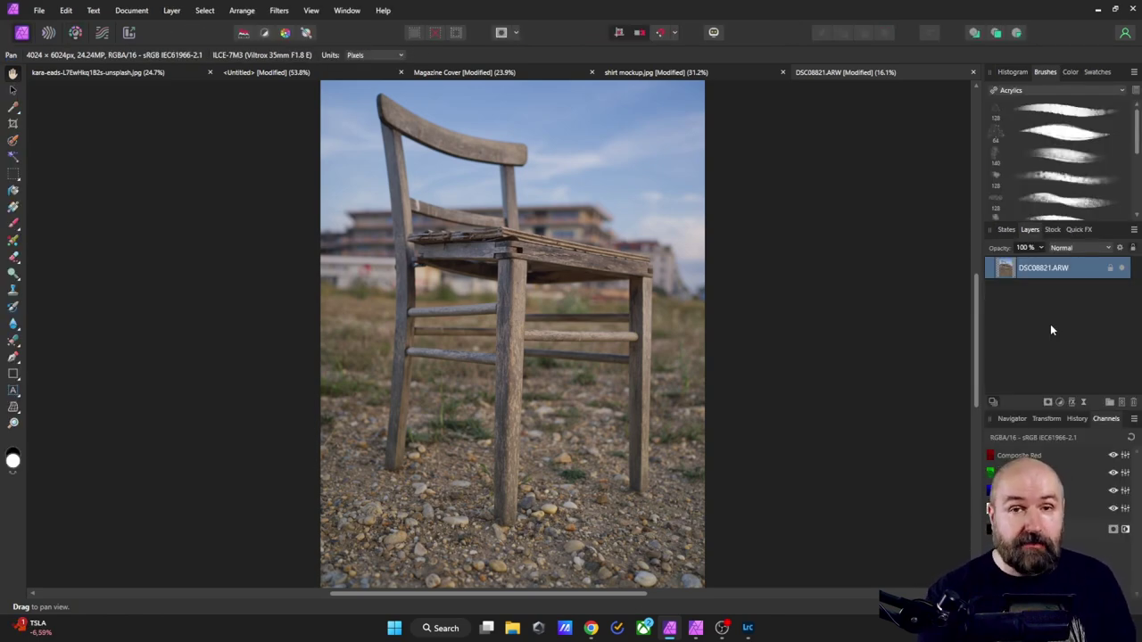
pyautogui.click(1059, 402)
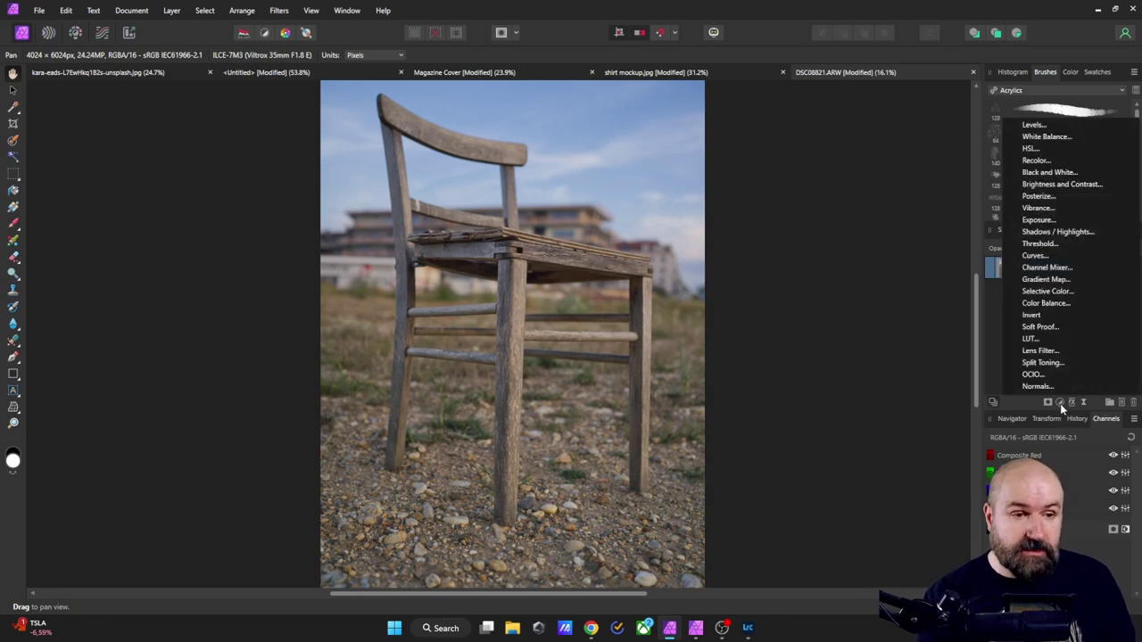
pyautogui.click(1035, 256)
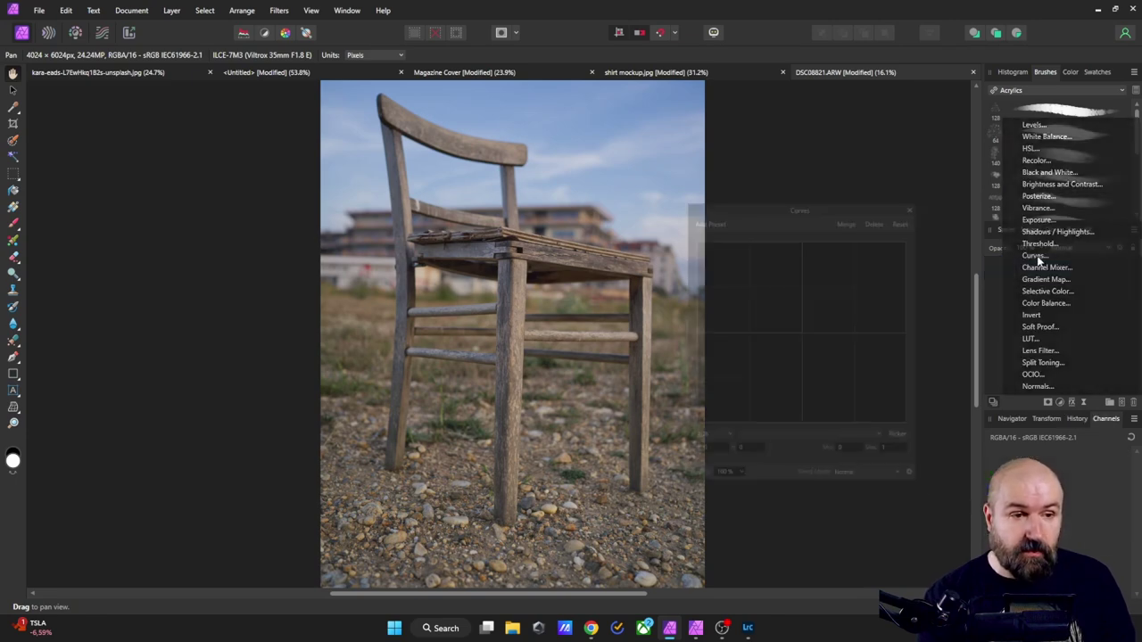
pyautogui.click(1034, 127)
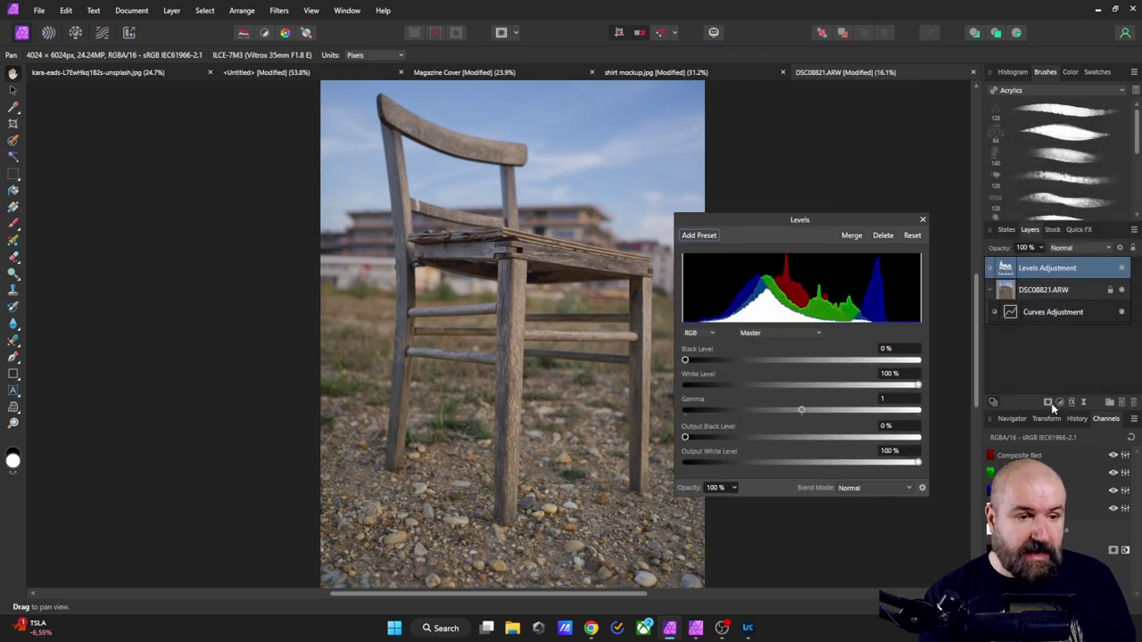
pyautogui.click(1061, 404)
pyautogui.click(1024, 153)
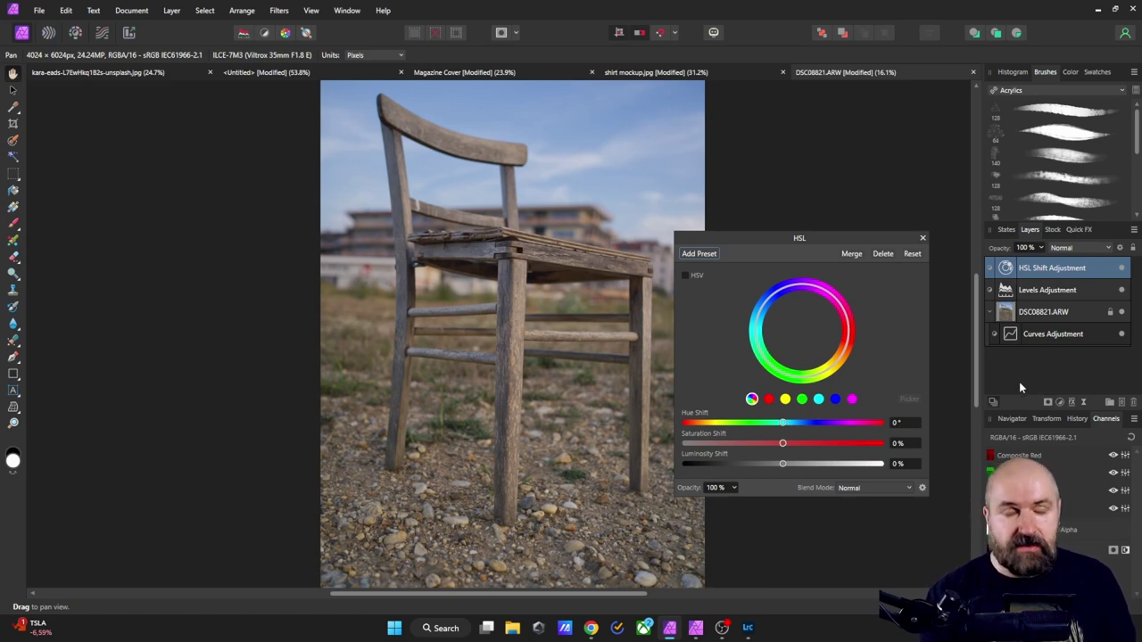
pyautogui.hotkey('ctrl', 'z')
pyautogui.hotkey('ctrl', 'z')
pyautogui.hotkey('ctrl', 'z')
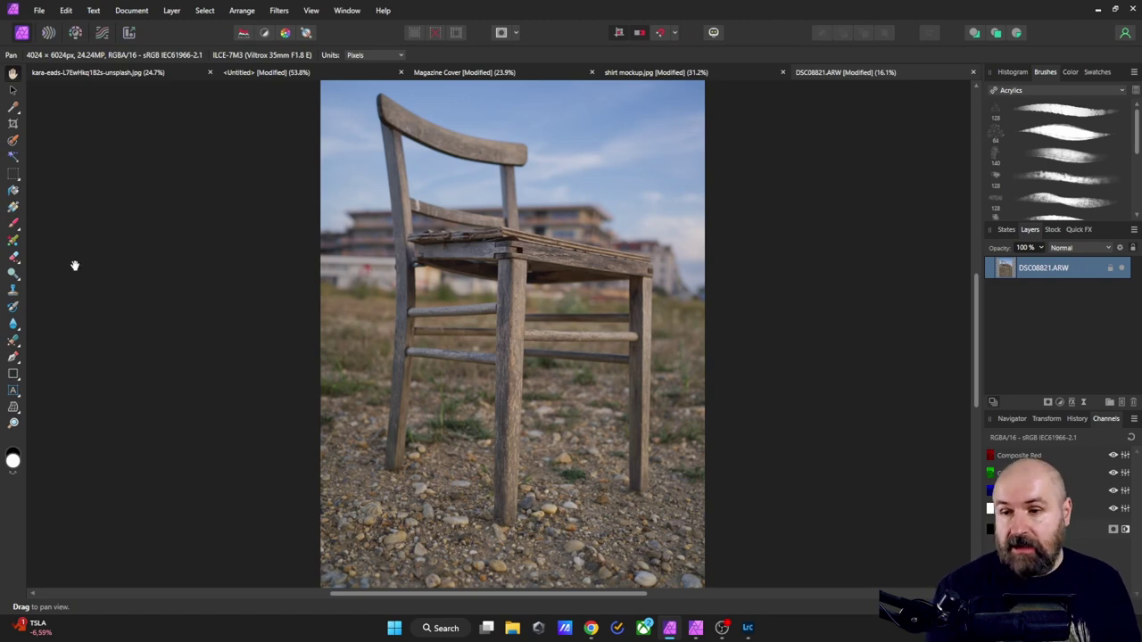
# Draw a large rectangle over the chair photo and nest it inside the chair photo layer.
pyautogui.click(14, 374)
pyautogui.moveTo(345, 174); pyautogui.dragTo(676, 472)
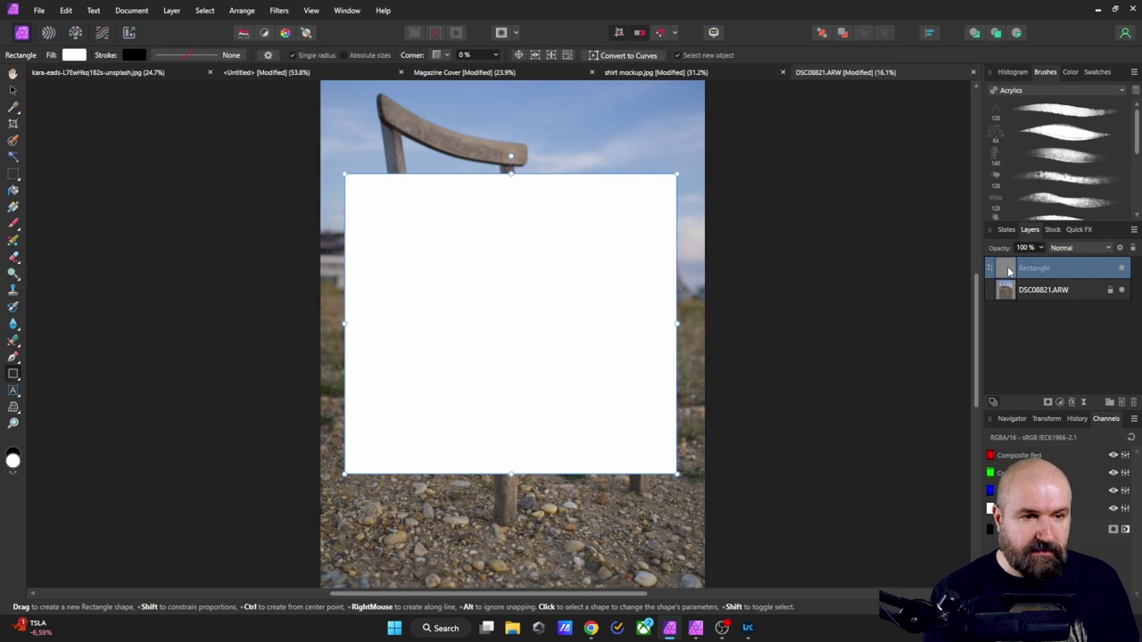
pyautogui.moveTo(1039, 290)
pyautogui.mouseDown()
pyautogui.moveTo(1010, 291)
pyautogui.moveTo(1018, 311)
pyautogui.moveTo(1057, 282)
pyautogui.mouseUp()
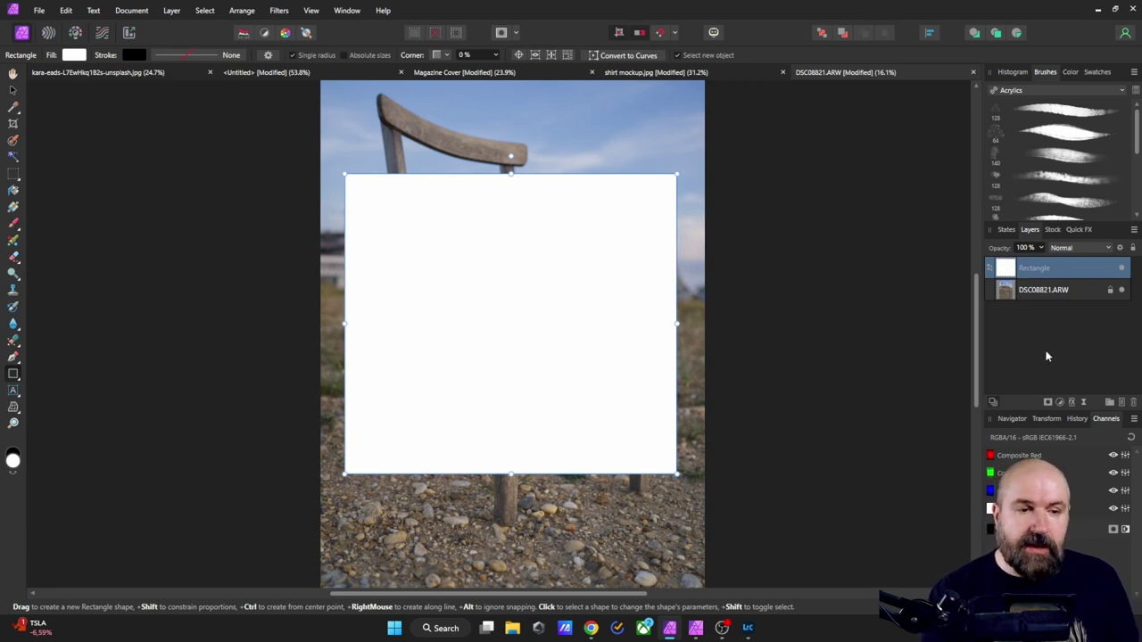
pyautogui.keyDown('shift'); pyautogui.click(1006, 289); pyautogui.keyUp('shift')
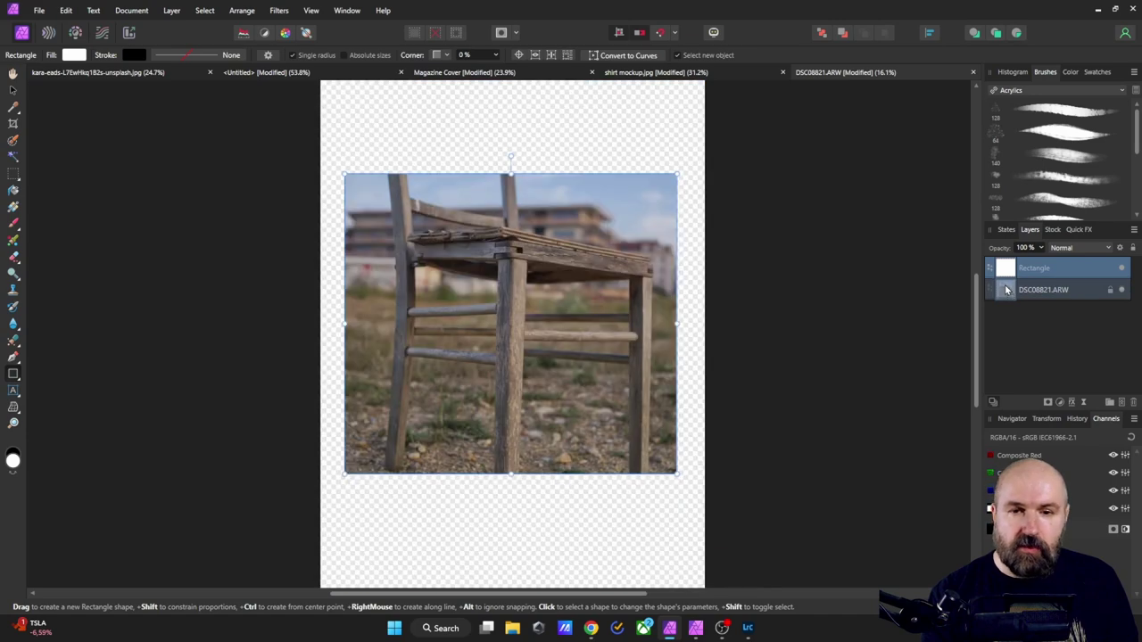
pyautogui.moveTo(1006, 289); pyautogui.dragTo(1033, 287)
pyautogui.keyDown('shift'); pyautogui.click(1039, 293); pyautogui.keyUp('shift')
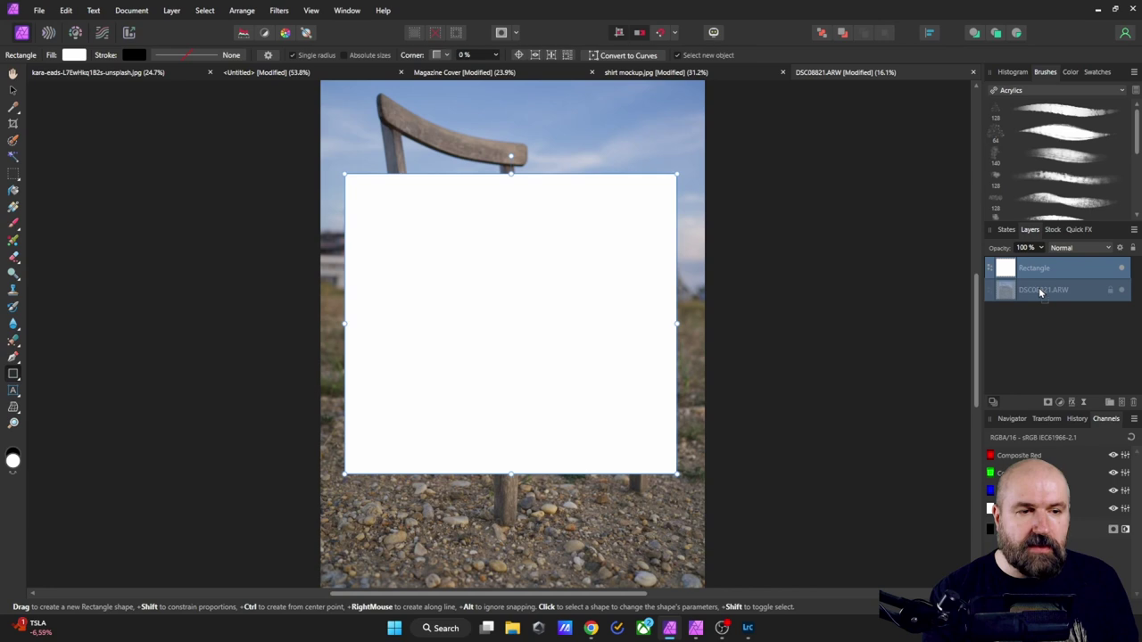
pyautogui.moveTo(1039, 293); pyautogui.dragTo(999, 295)
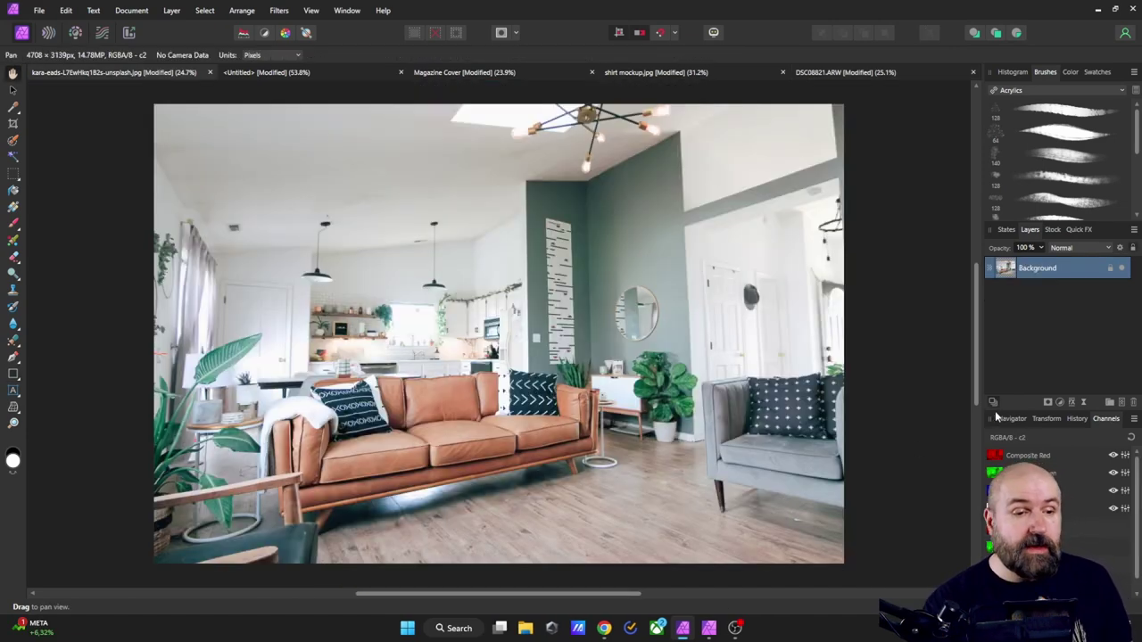
pyautogui.click(1049, 402)
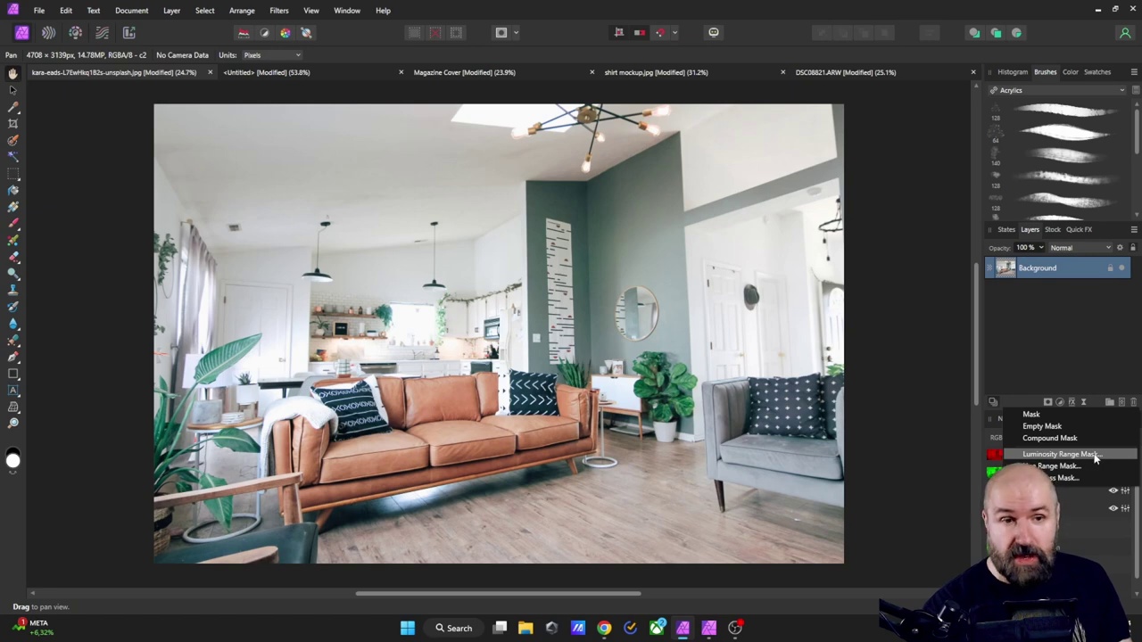
pyautogui.click(1061, 454)
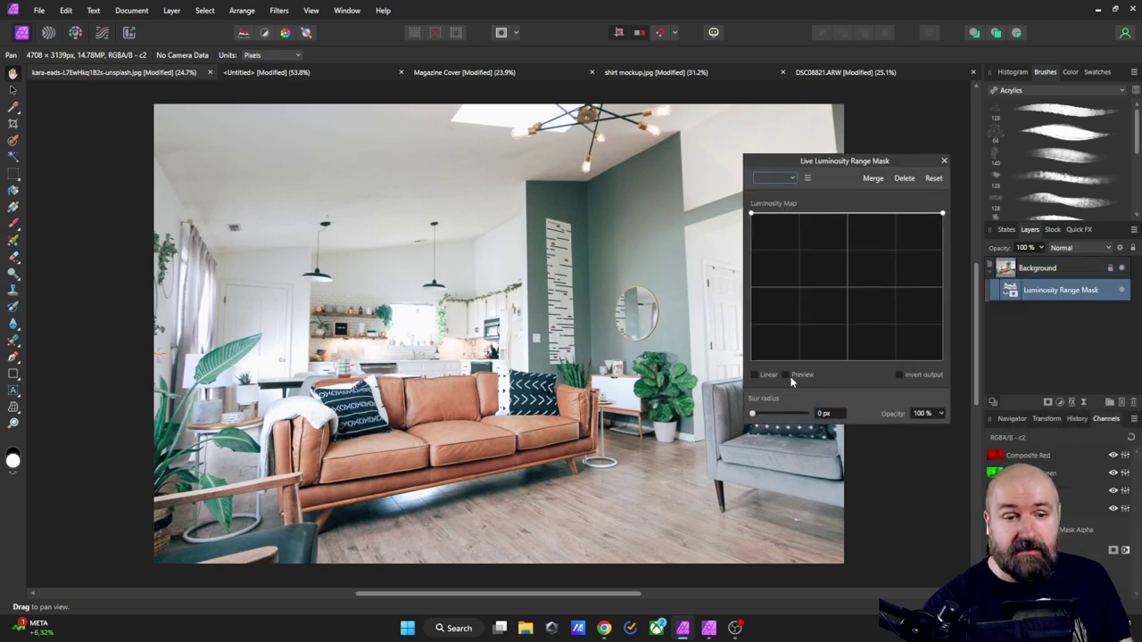
pyautogui.click(787, 375)
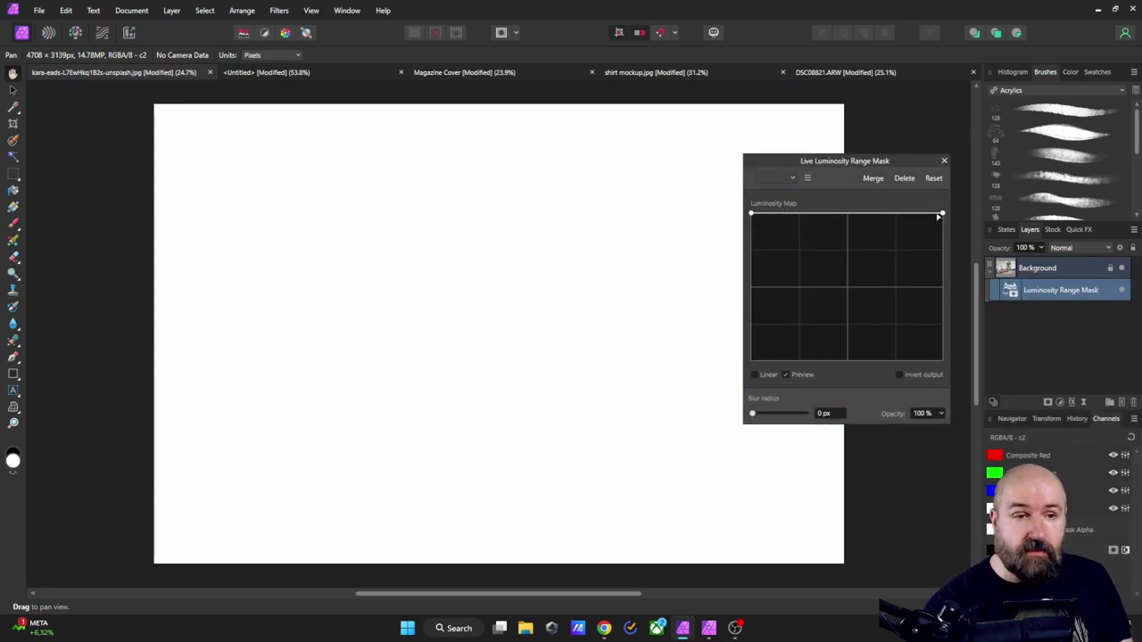
pyautogui.moveTo(938, 217); pyautogui.dragTo(956, 192)
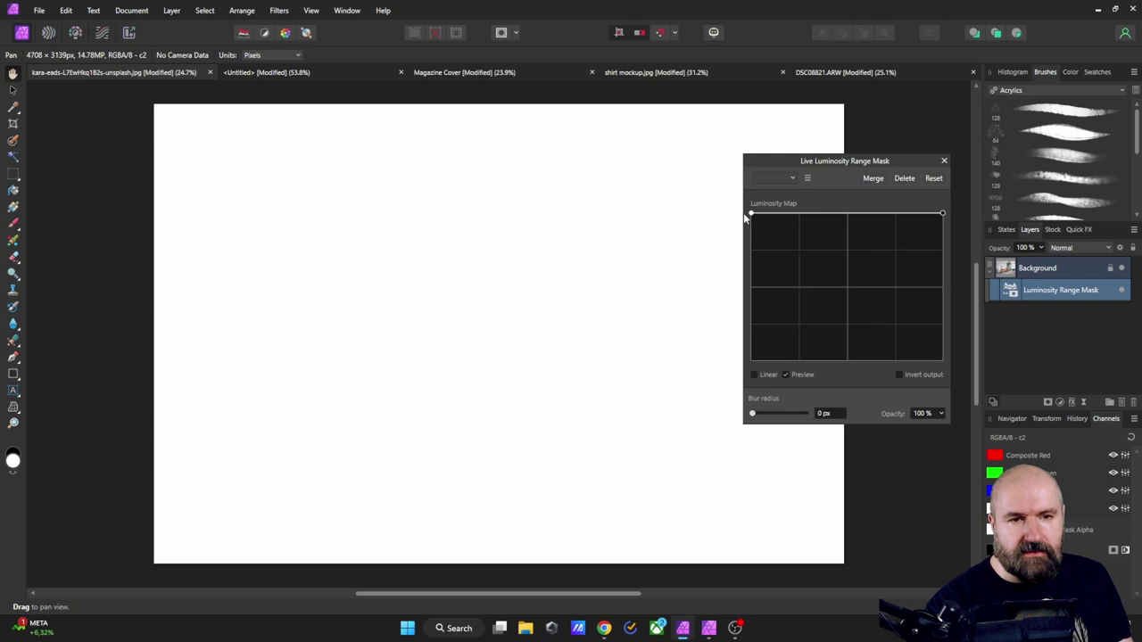
pyautogui.press('Delete')
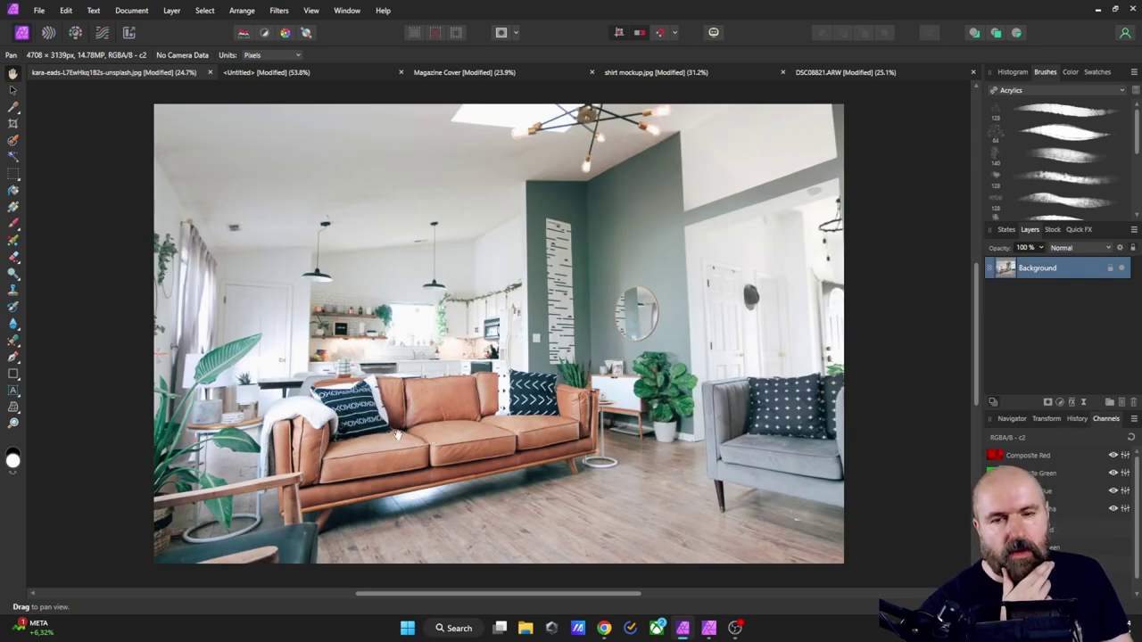
# Add a Brightness and Contrast adjustment with a Luminosity Range Mask attached to it.
pyautogui.click(1061, 403)
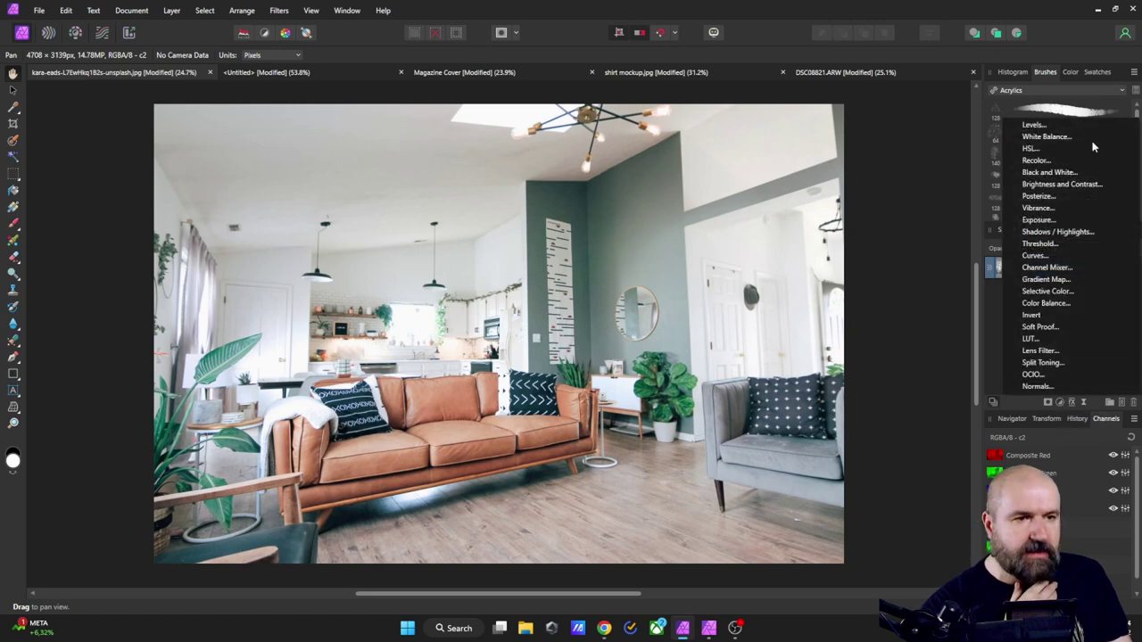
pyautogui.click(1077, 183)
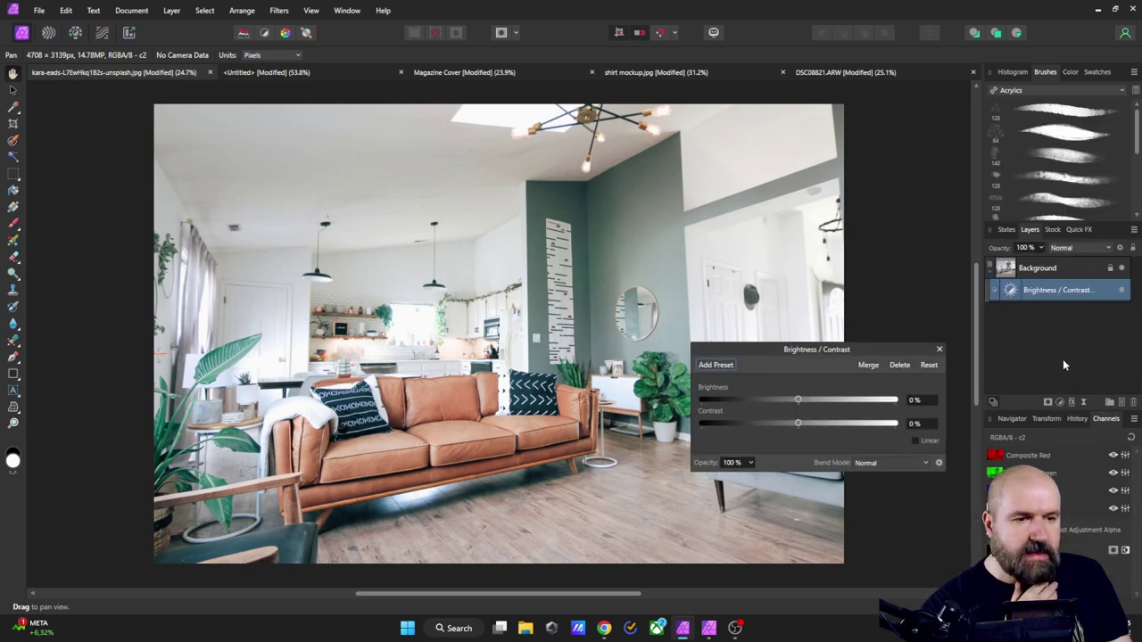
pyautogui.click(1048, 402)
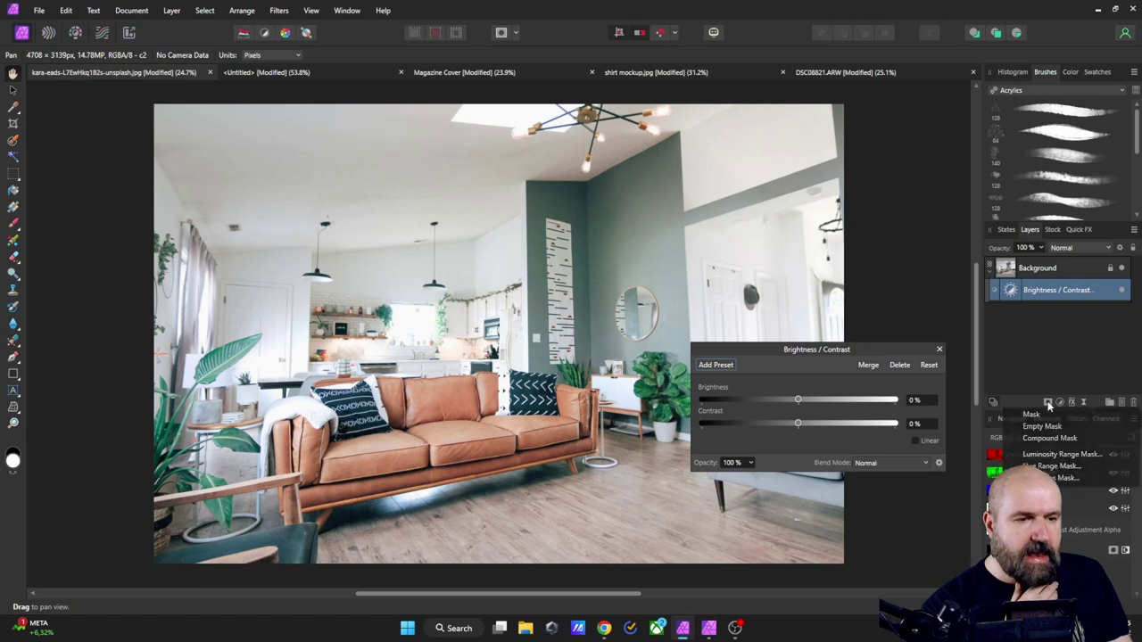
pyautogui.click(1029, 454)
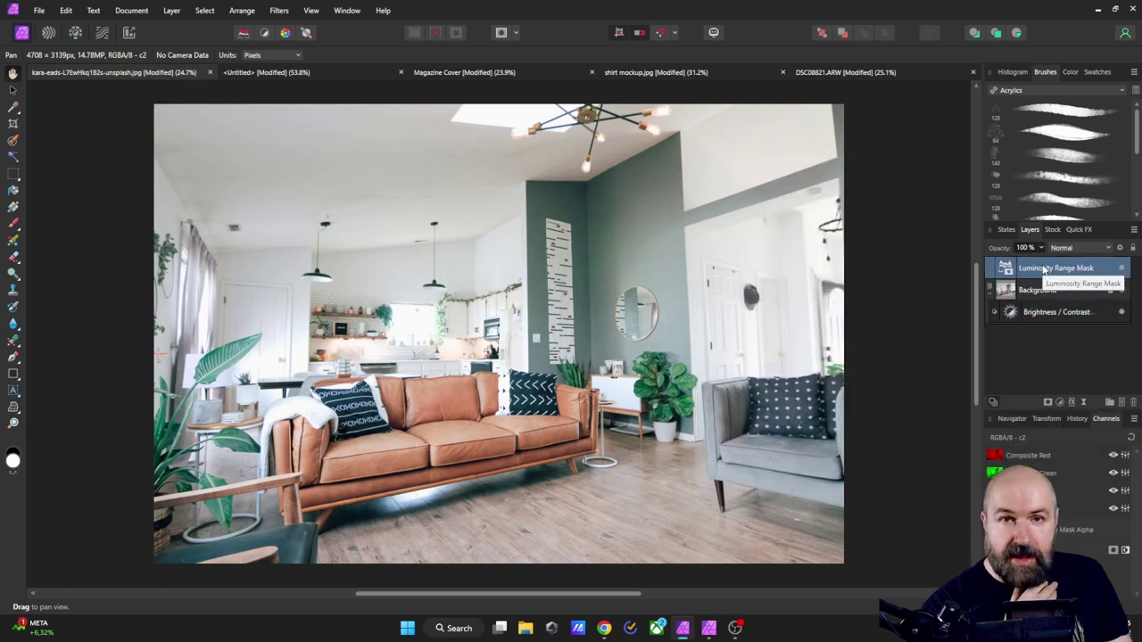
pyautogui.moveTo(1045, 270); pyautogui.dragTo(1048, 312)
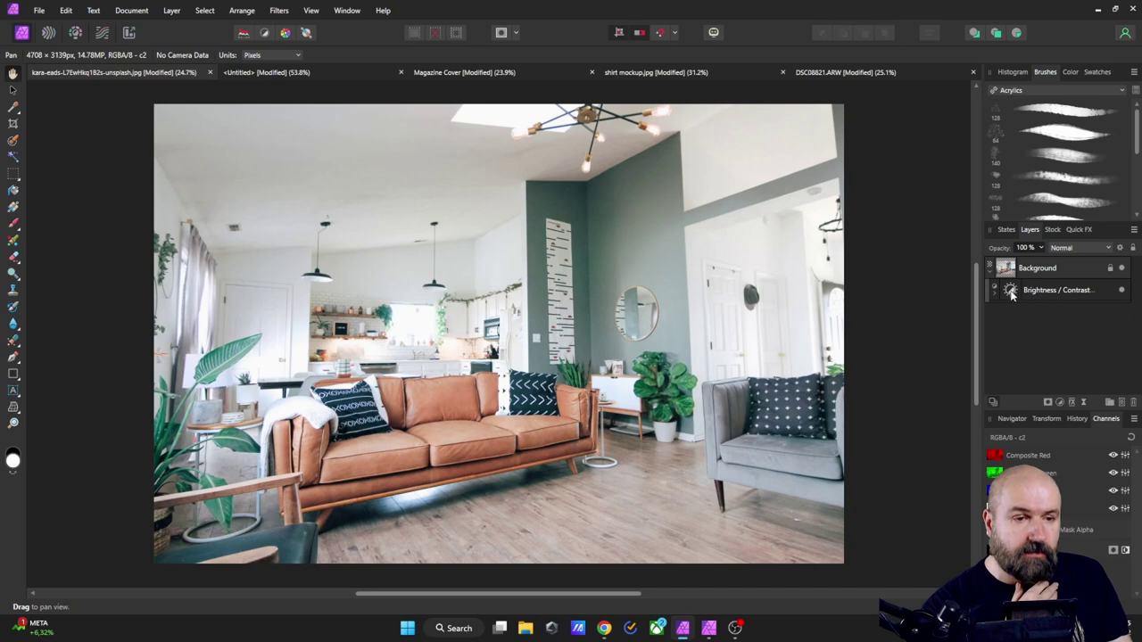
# Raise contrast to 83% and steepen the luminosity range mask toward darker tones.
pyautogui.doubleClick(1010, 291)
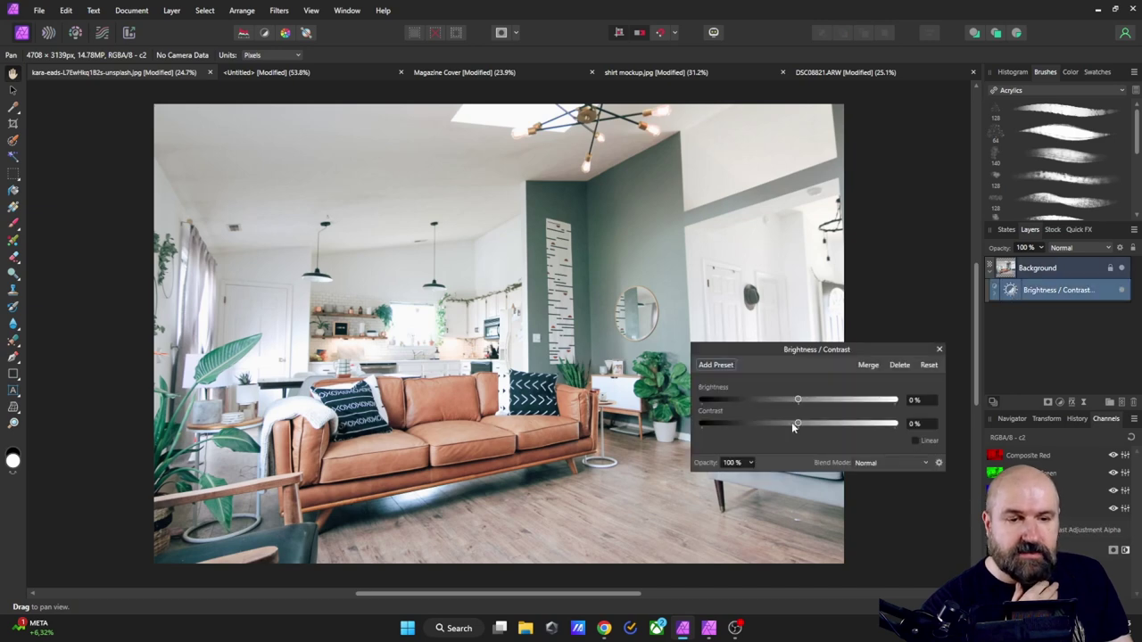
pyautogui.moveTo(798, 423); pyautogui.dragTo(861, 429)
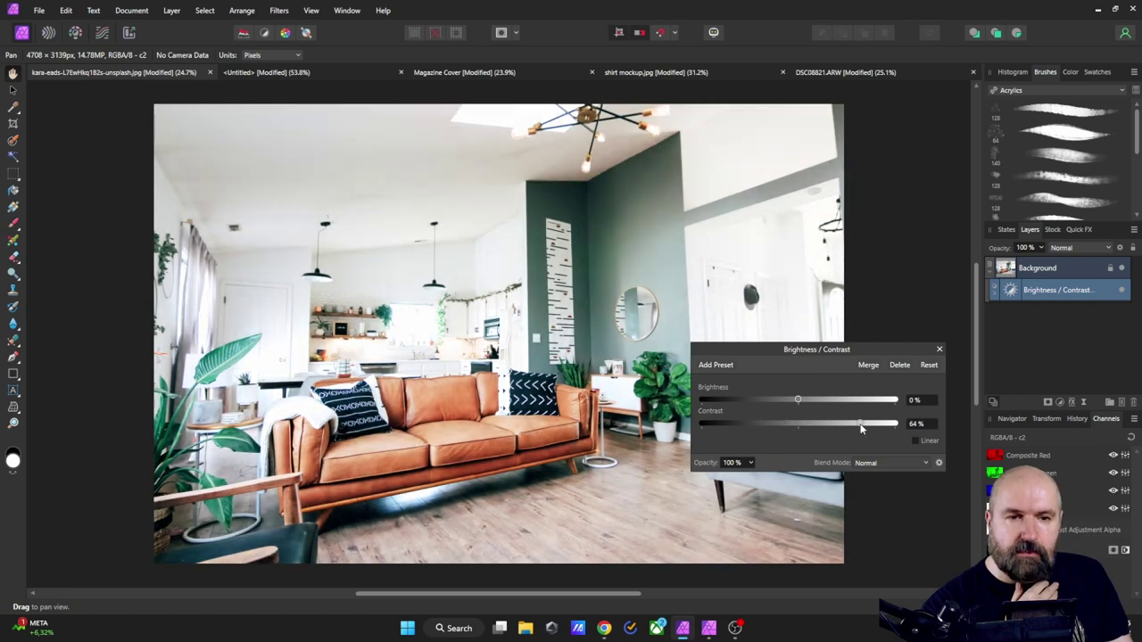
pyautogui.moveTo(767, 350); pyautogui.dragTo(779, 435)
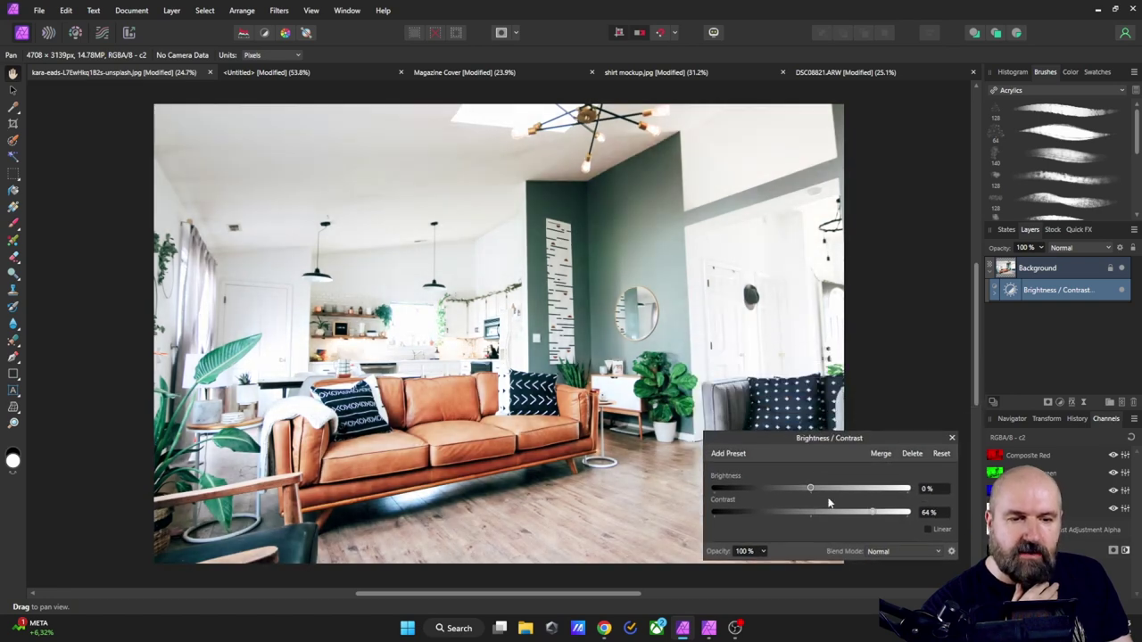
pyautogui.moveTo(872, 513)
pyautogui.mouseDown()
pyautogui.moveTo(806, 510)
pyautogui.moveTo(906, 512)
pyautogui.moveTo(787, 507)
pyautogui.moveTo(891, 514)
pyautogui.moveTo(875, 516)
pyautogui.mouseUp()
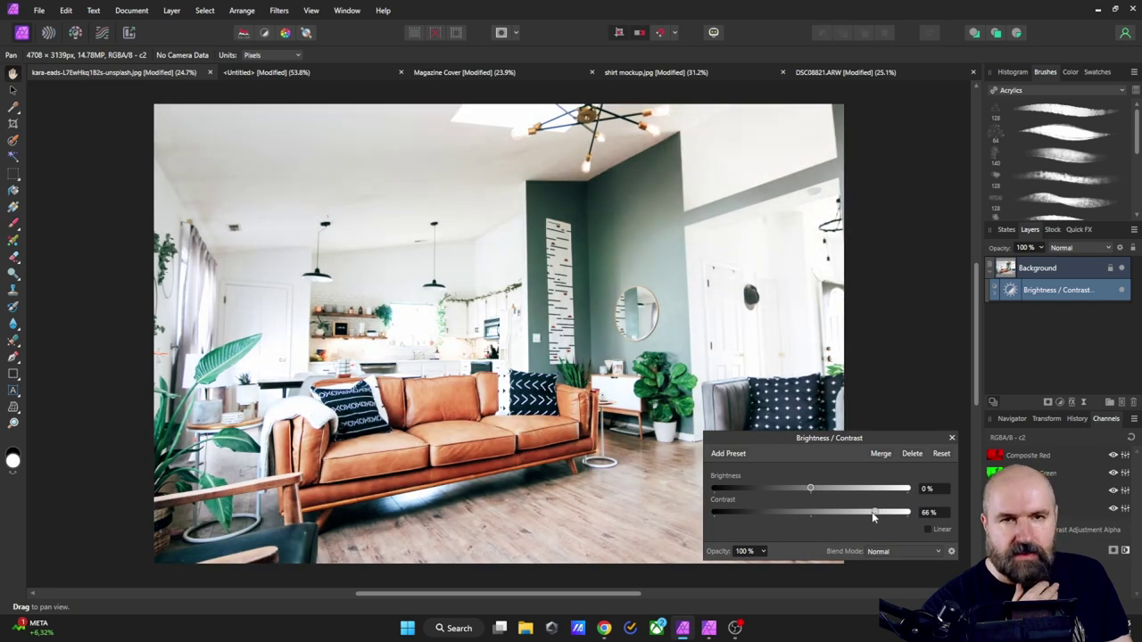
pyautogui.click(952, 440)
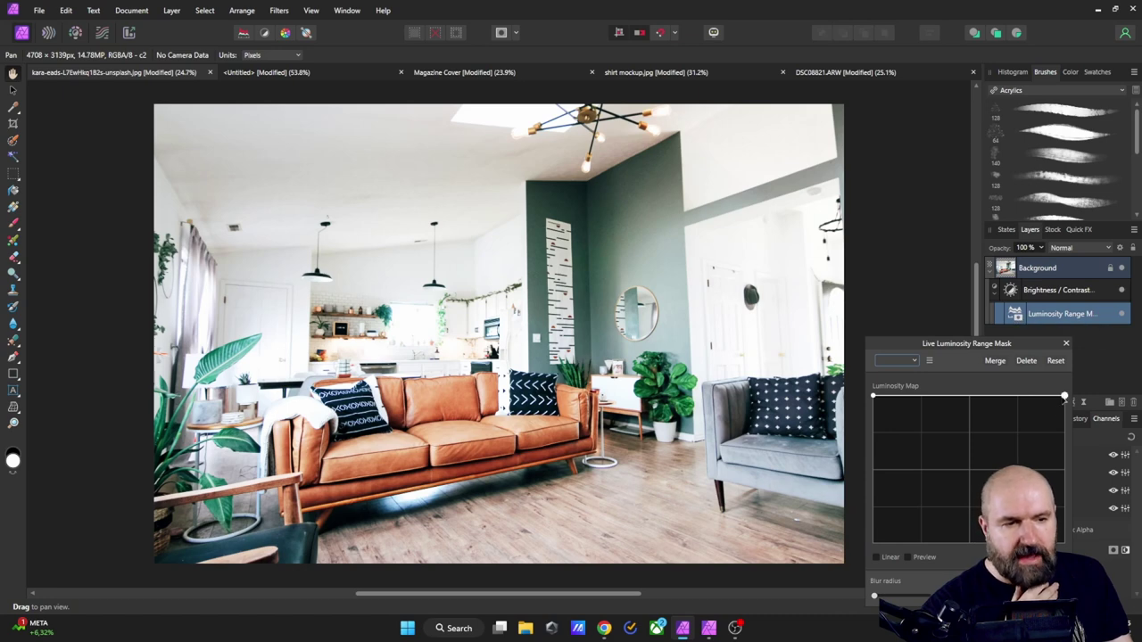
pyautogui.moveTo(1061, 535); pyautogui.dragTo(971, 542)
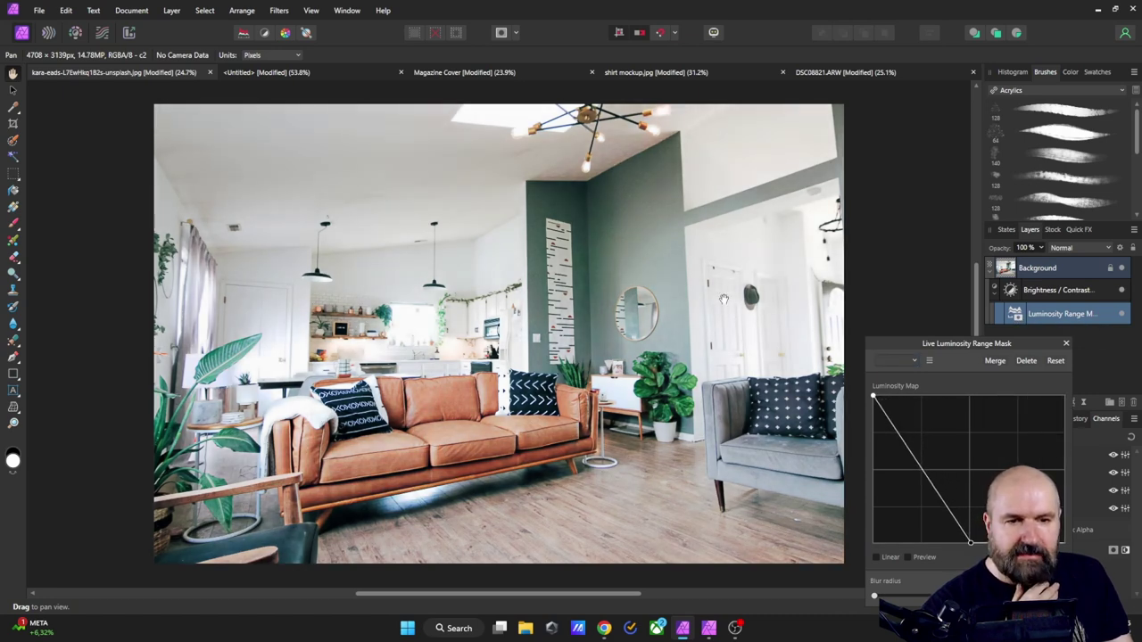
# Toggle the adjustment on and off to compare, then lower the room photo's brightness.
pyautogui.click(1122, 290)
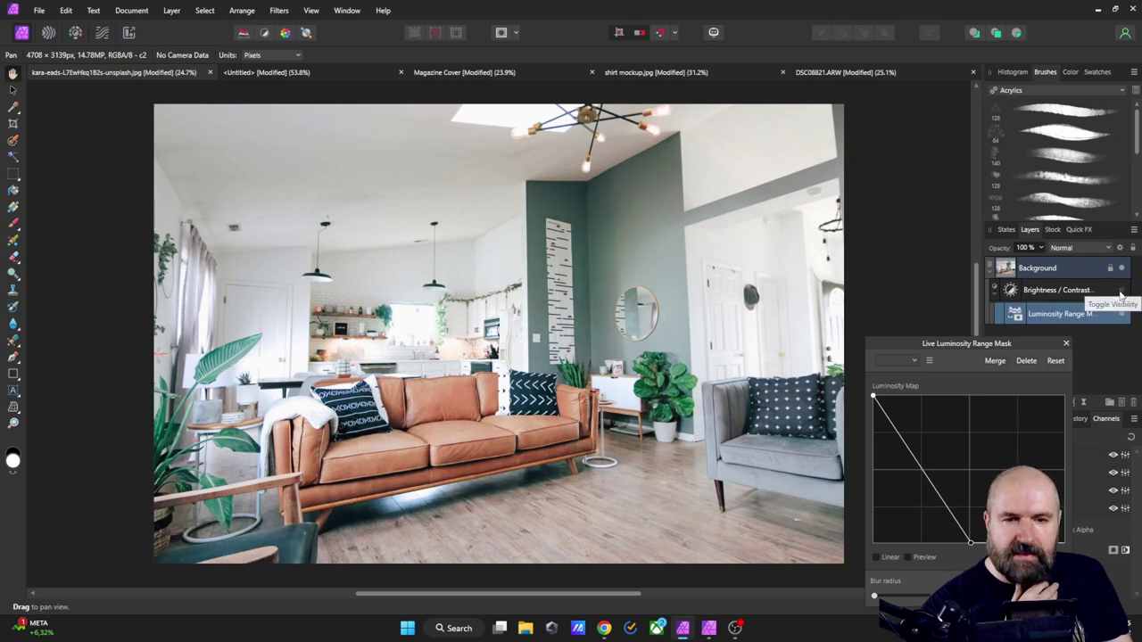
pyautogui.click(1121, 290)
pyautogui.click(1122, 292)
pyautogui.click(1122, 292)
pyautogui.click(1121, 292)
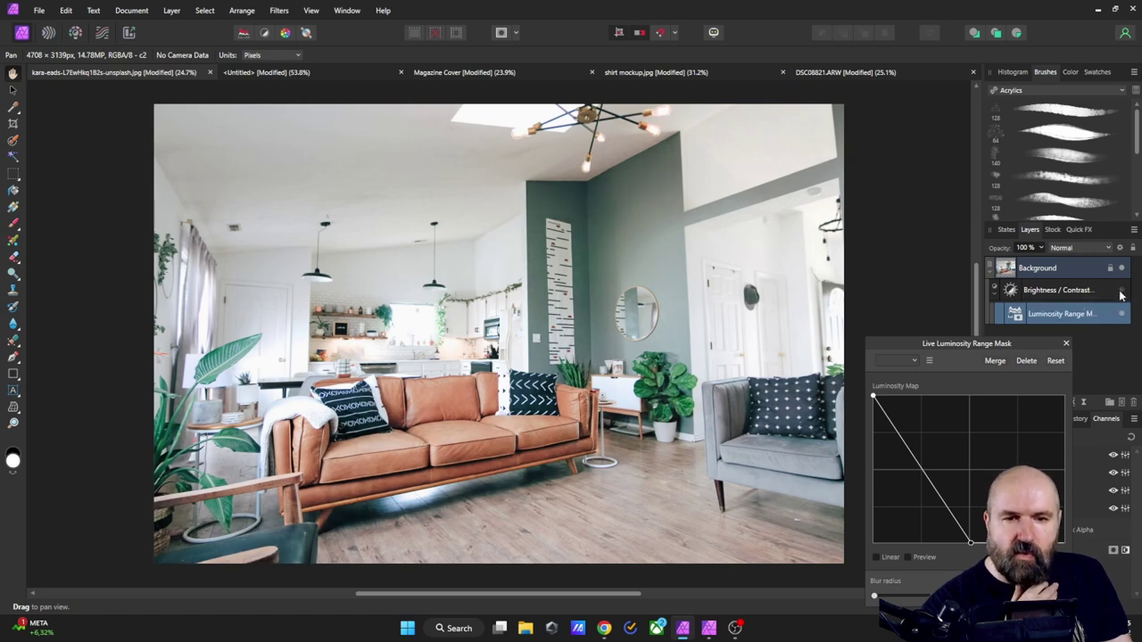
pyautogui.click(1121, 292)
pyautogui.click(1121, 291)
pyautogui.click(1121, 292)
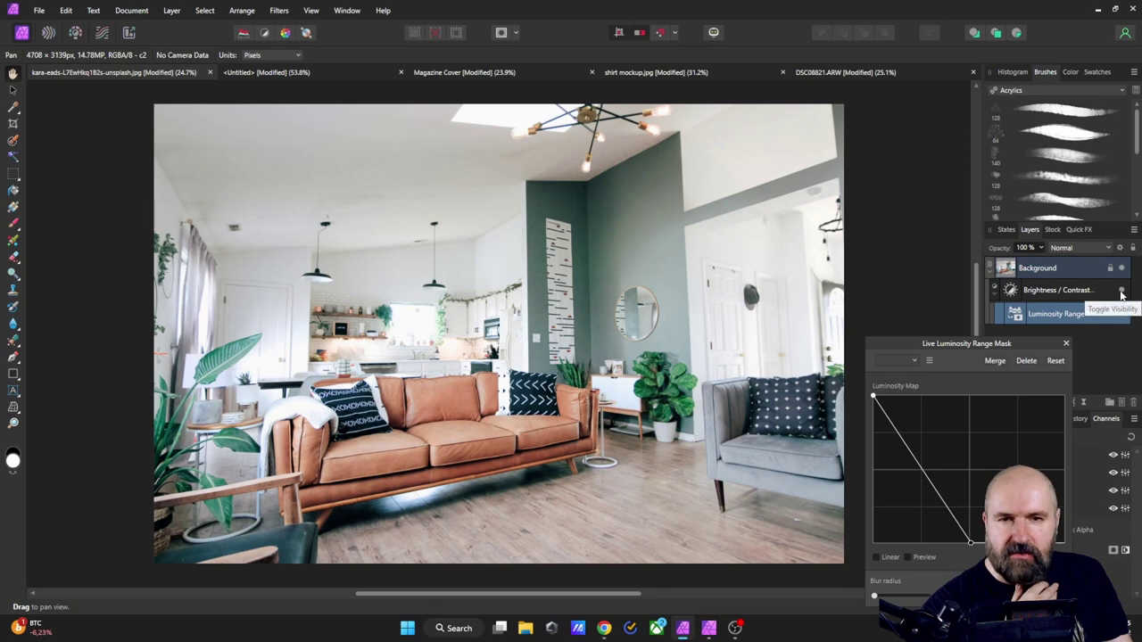
pyautogui.doubleClick(1011, 291)
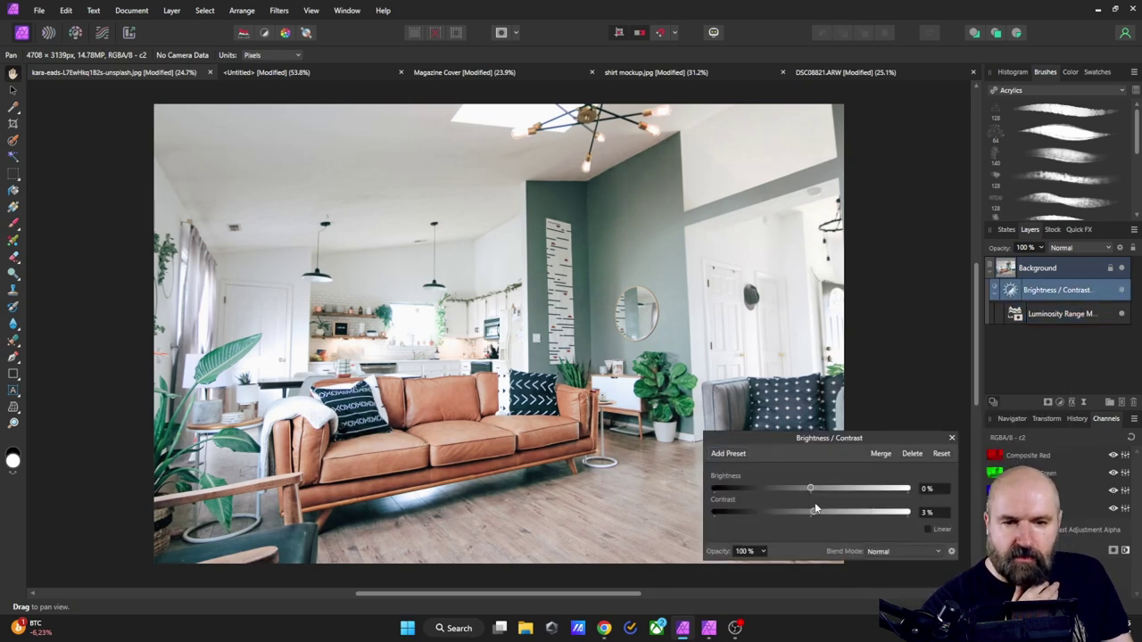
pyautogui.moveTo(810, 489)
pyautogui.mouseDown()
pyautogui.moveTo(773, 489)
pyautogui.moveTo(834, 489)
pyautogui.moveTo(790, 489)
pyautogui.mouseUp()
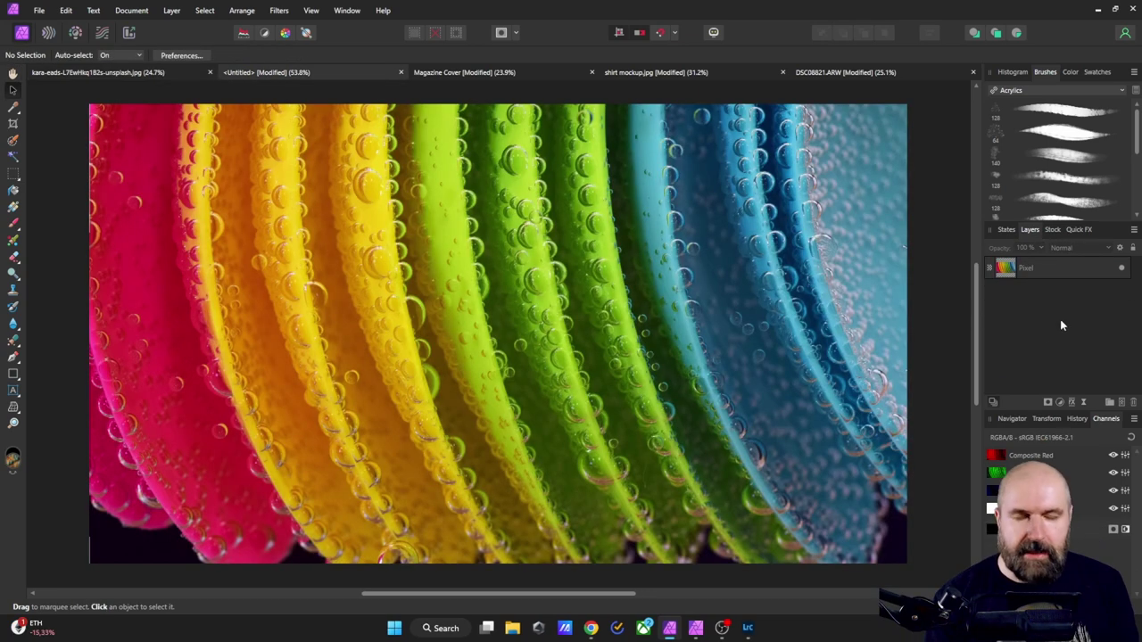
# Add a Hue Range Mask shifted toward yellows, trying the greyscale preview and inversion.
pyautogui.click(1049, 404)
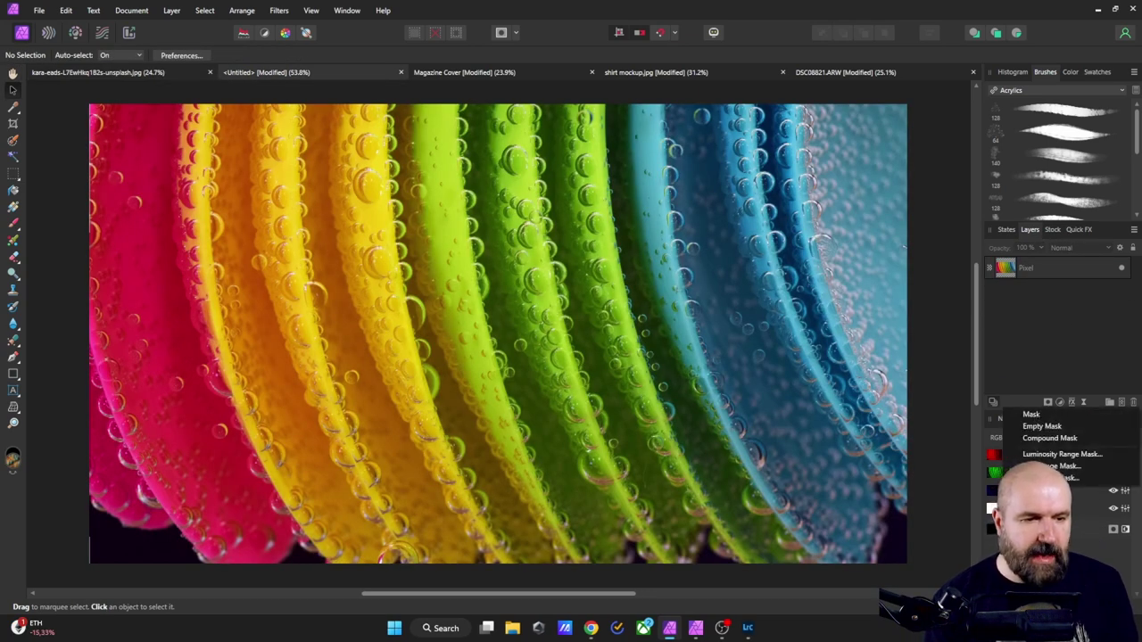
pyautogui.click(1066, 466)
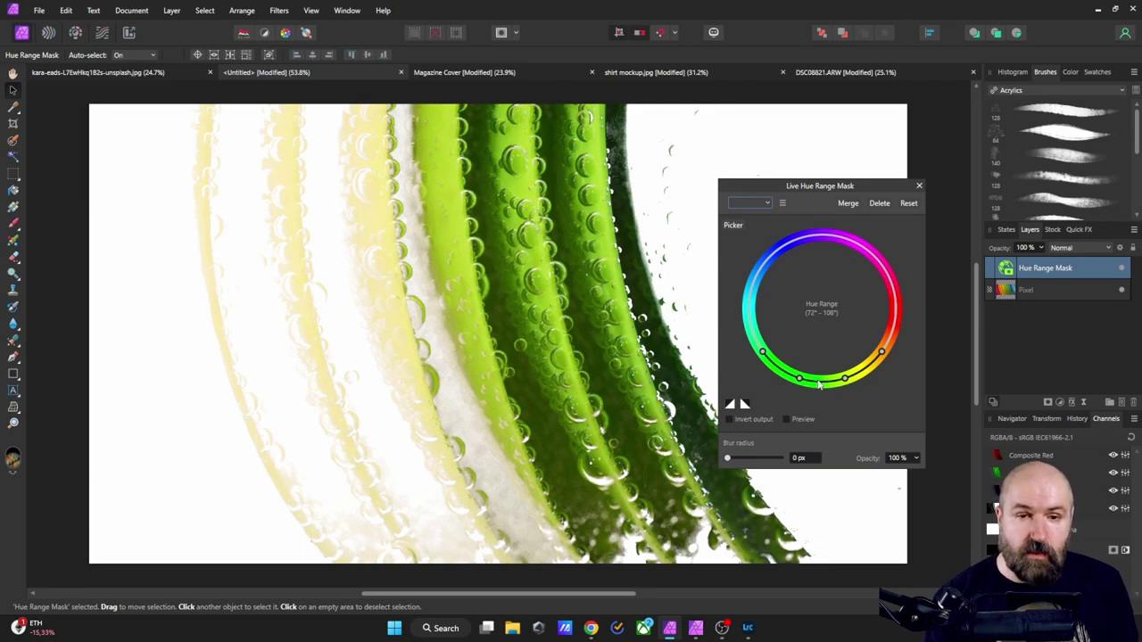
pyautogui.moveTo(819, 384)
pyautogui.mouseDown()
pyautogui.moveTo(879, 343)
pyautogui.moveTo(865, 266)
pyautogui.moveTo(876, 348)
pyautogui.moveTo(857, 369)
pyautogui.moveTo(796, 375)
pyautogui.moveTo(836, 380)
pyautogui.mouseUp()
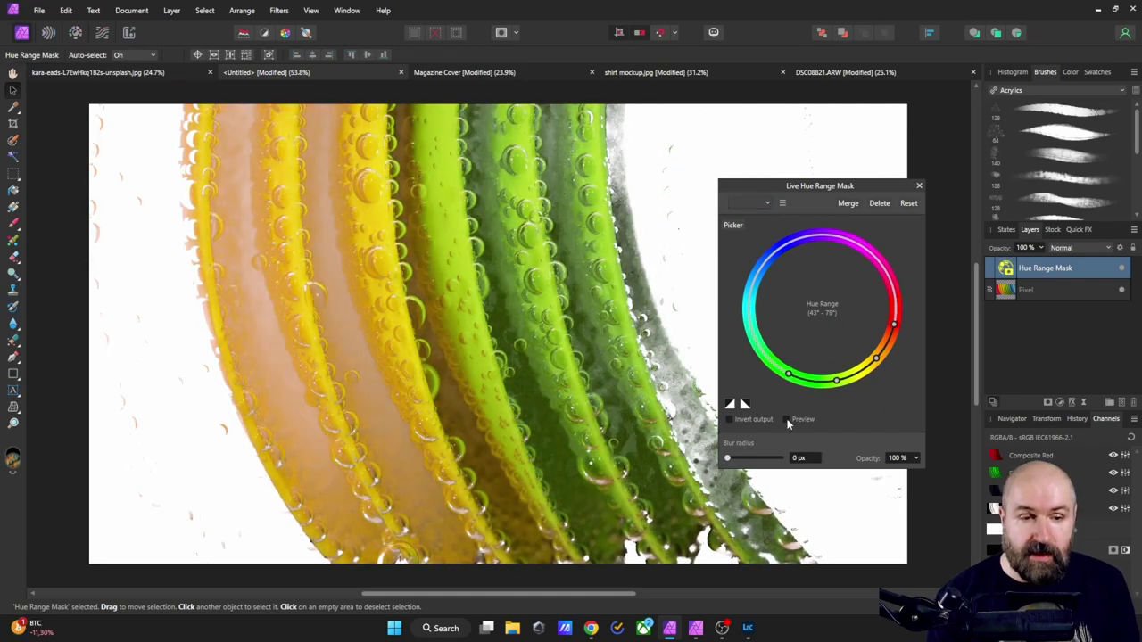
pyautogui.click(786, 420)
pyautogui.click(786, 420)
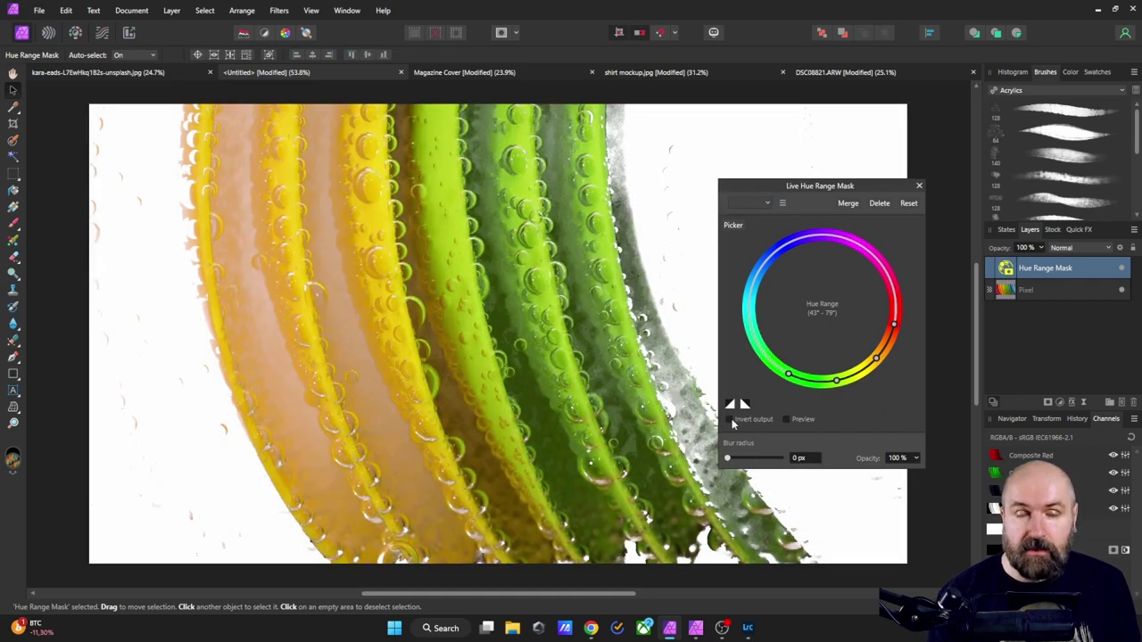
pyautogui.click(730, 419)
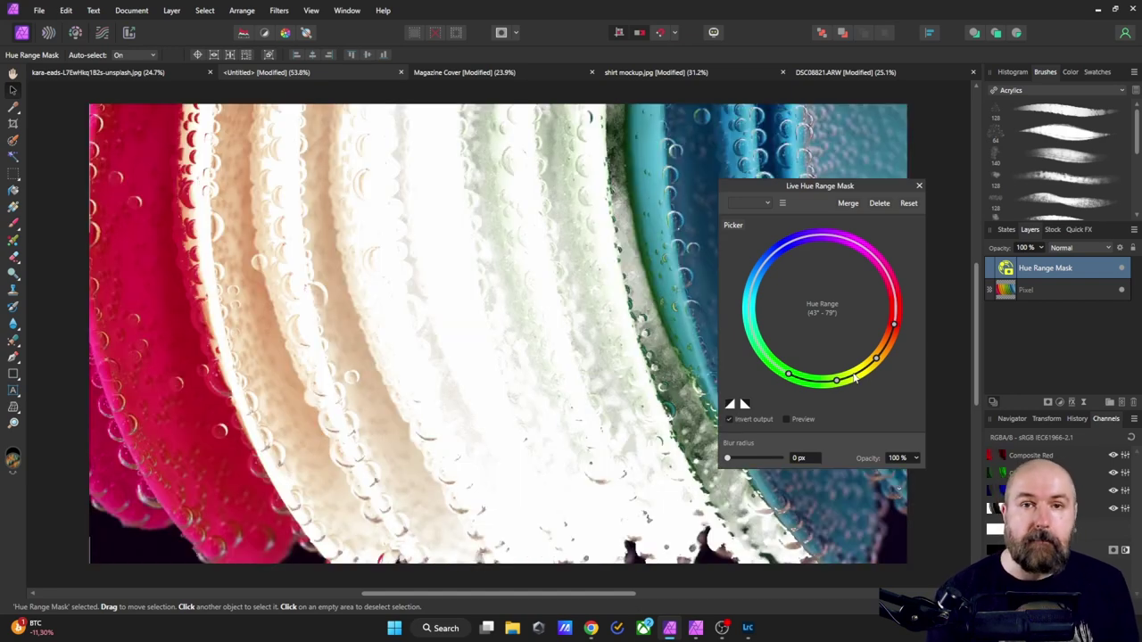
pyautogui.click(755, 418)
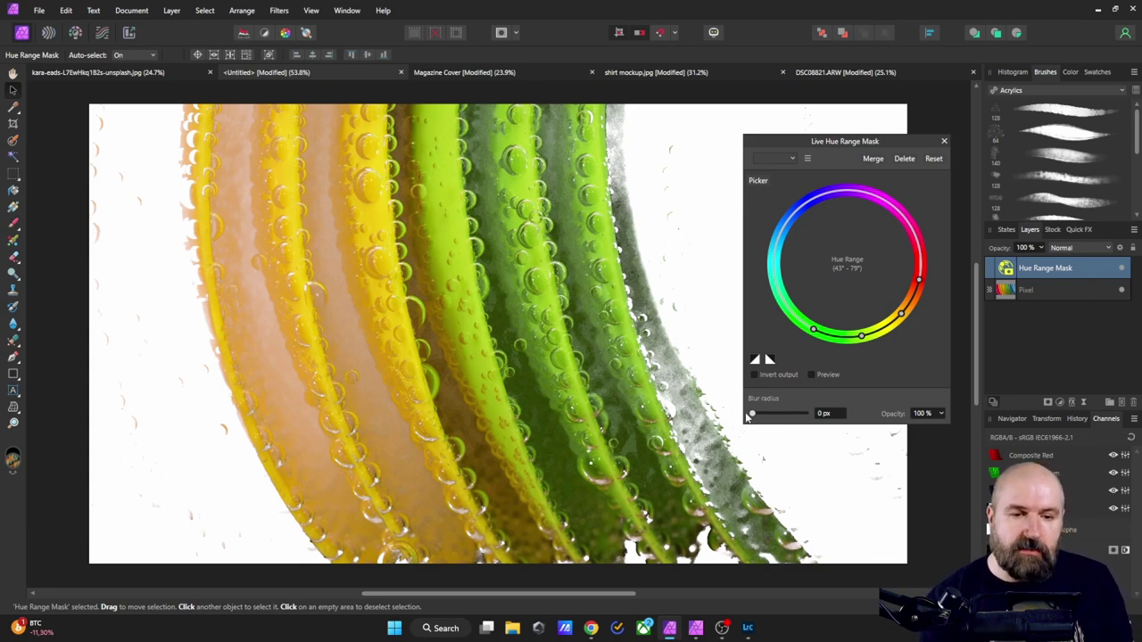
# Set the hue range mask's blur radius to around 40 px.
pyautogui.moveTo(755, 417); pyautogui.dragTo(805, 413)
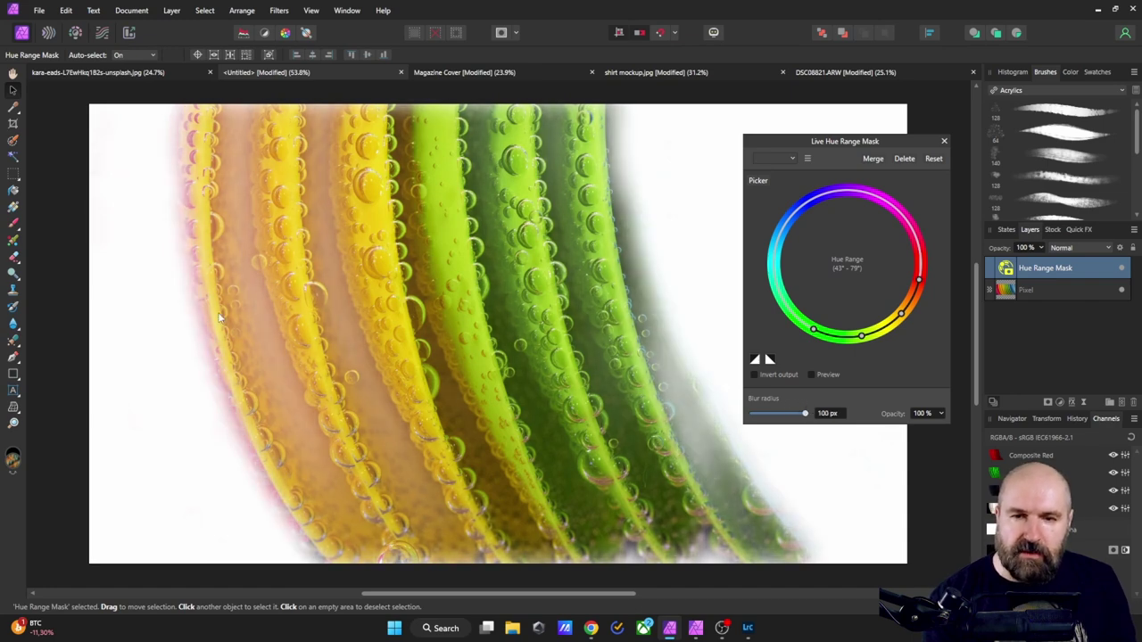
pyautogui.moveTo(807, 414); pyautogui.dragTo(751, 413)
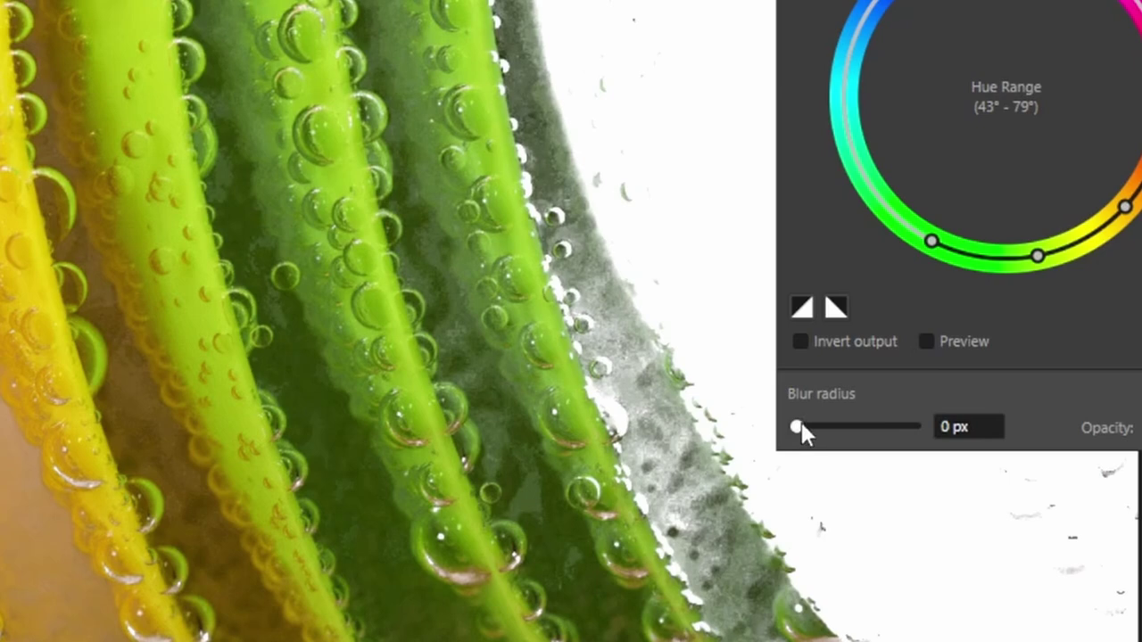
pyautogui.moveTo(795, 428); pyautogui.dragTo(897, 429)
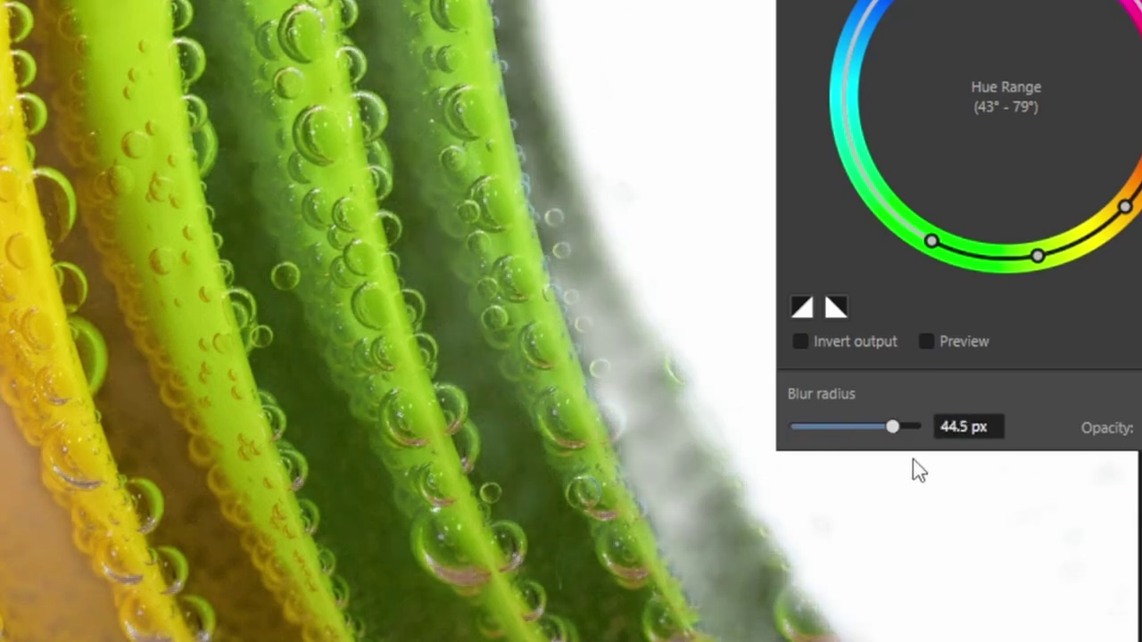
pyautogui.moveTo(897, 430); pyautogui.dragTo(888, 429)
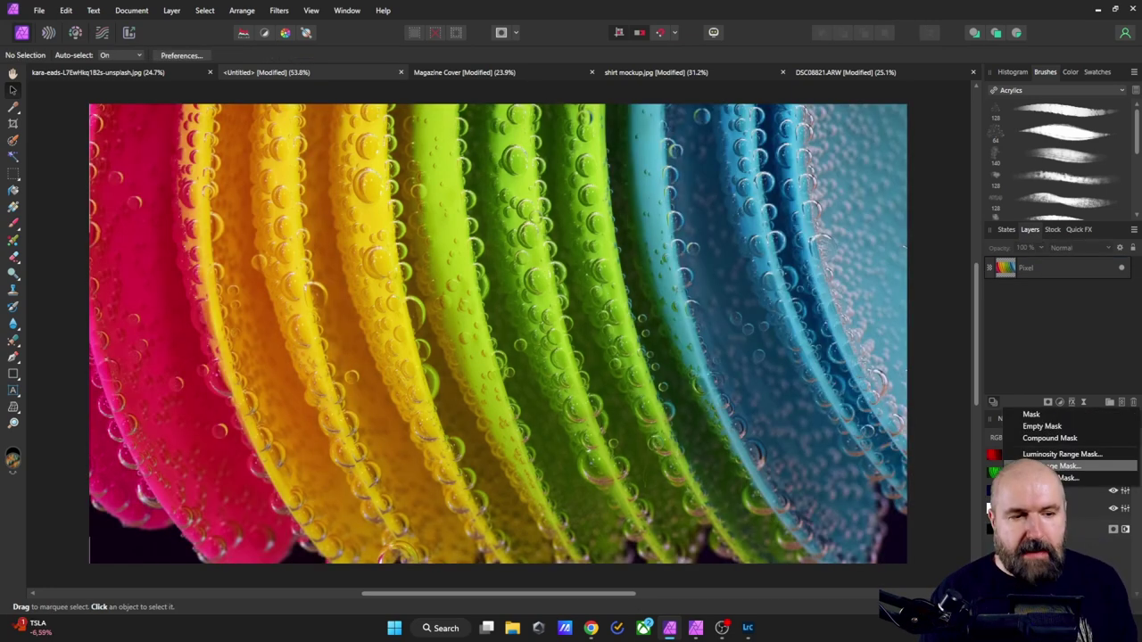
# Add a Band-pass Mask and try low band 1.3 px with high band 17.2 px.
pyautogui.click(1039, 477)
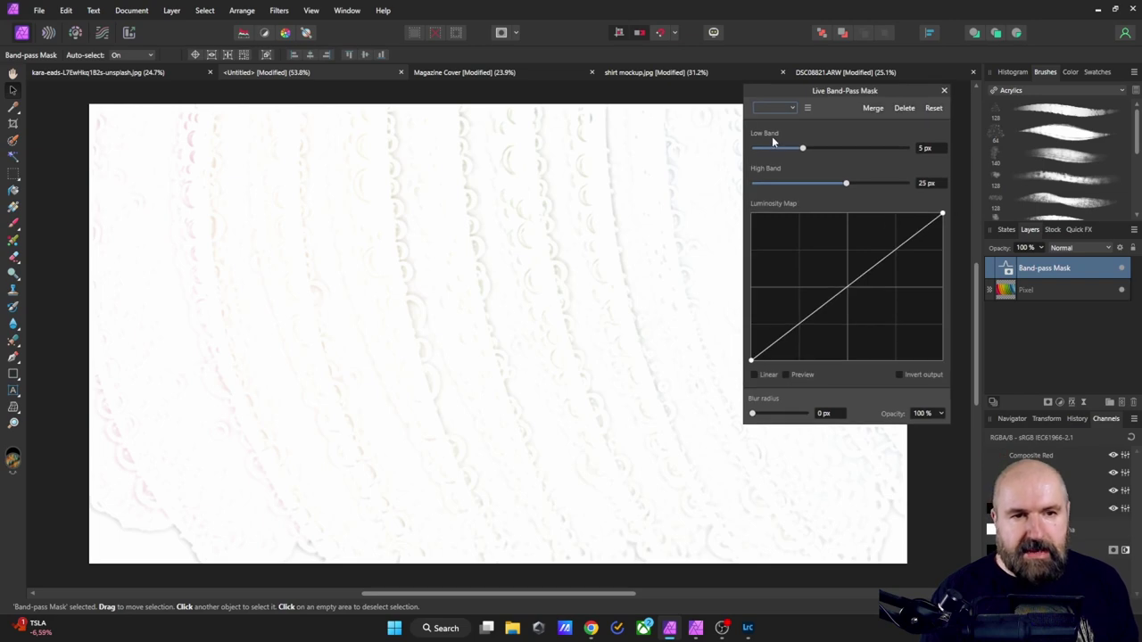
pyautogui.moveTo(796, 152)
pyautogui.mouseDown()
pyautogui.moveTo(843, 150)
pyautogui.moveTo(803, 149)
pyautogui.mouseUp()
pyautogui.moveTo(847, 185)
pyautogui.mouseDown()
pyautogui.moveTo(895, 182)
pyautogui.moveTo(859, 184)
pyautogui.mouseUp()
pyautogui.moveTo(806, 150)
pyautogui.mouseDown()
pyautogui.moveTo(837, 150)
pyautogui.moveTo(790, 150)
pyautogui.mouseUp()
pyautogui.moveTo(861, 184); pyautogui.dragTo(833, 185)
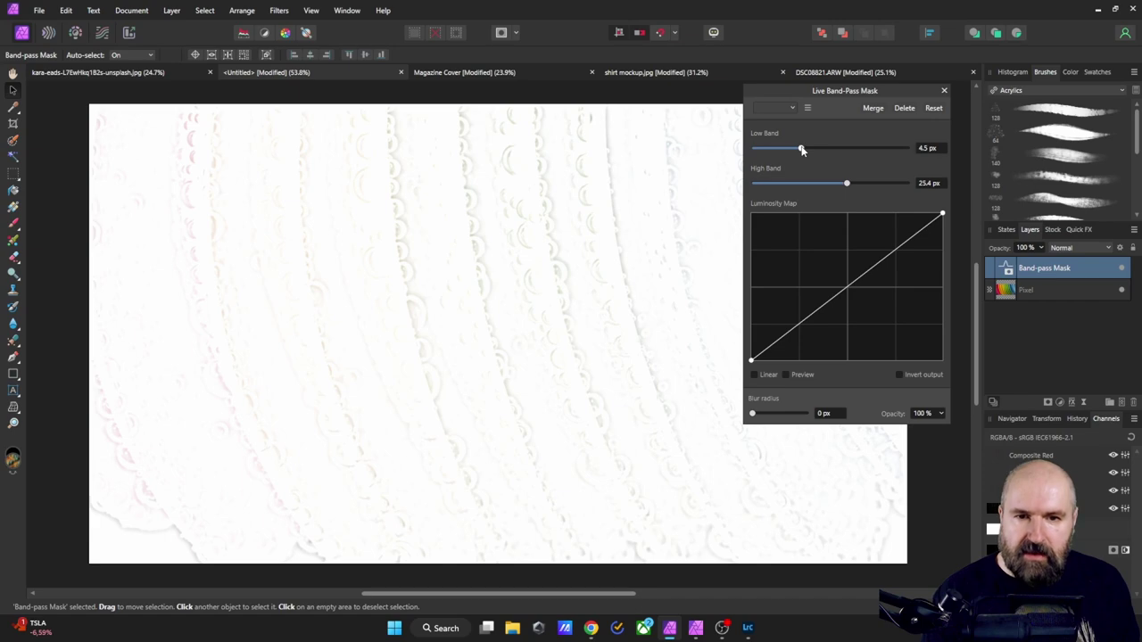
pyautogui.scroll(3, 530, 285)
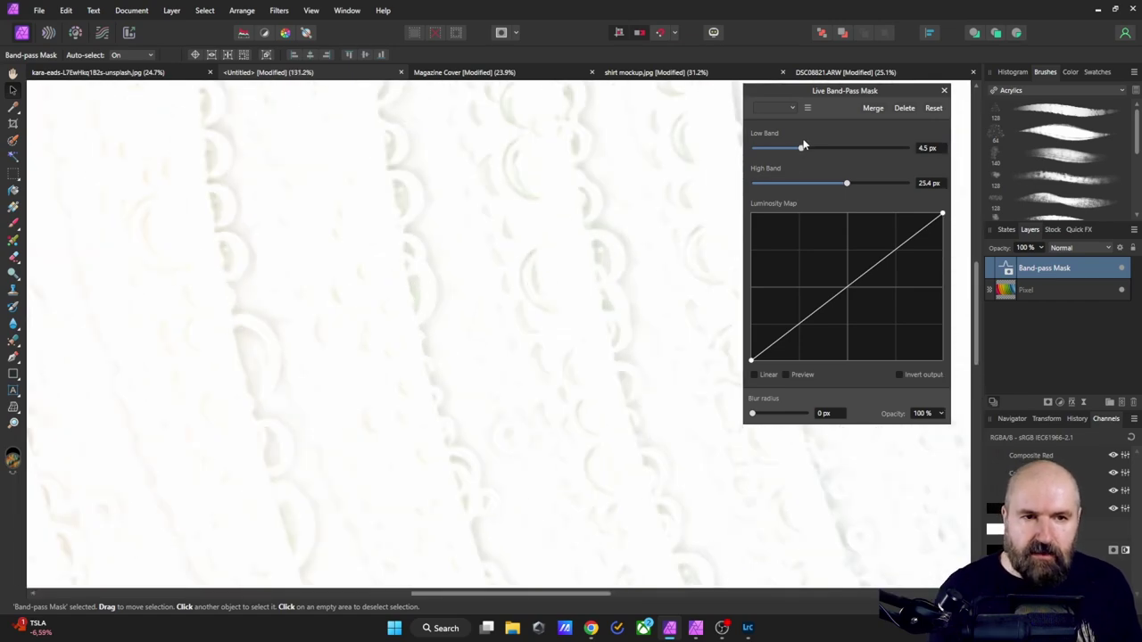
# Settle on Low Band 0.5 px and High Band 37.4 px, then close the mask settings.
pyautogui.moveTo(803, 146); pyautogui.dragTo(765, 152)
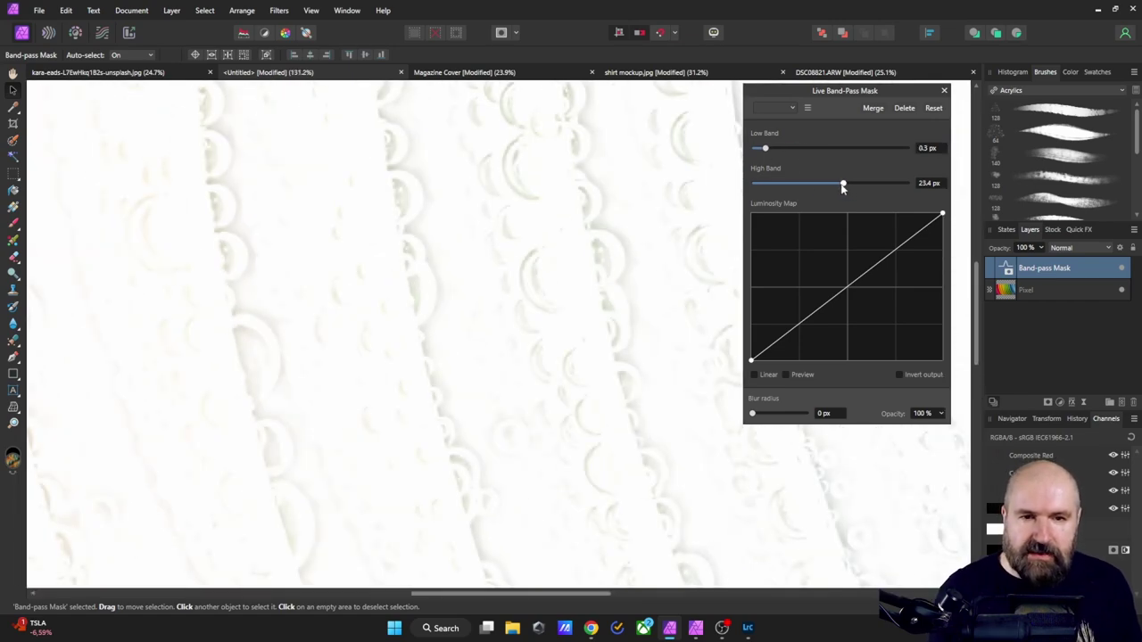
pyautogui.moveTo(843, 185); pyautogui.dragTo(873, 184)
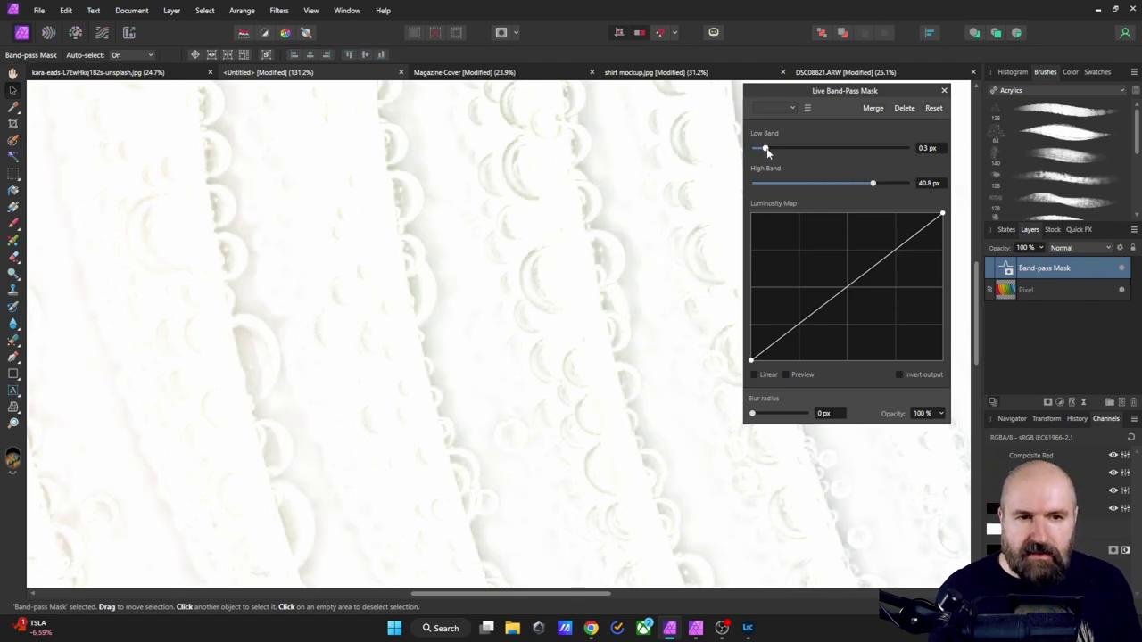
pyautogui.moveTo(787, 149); pyautogui.dragTo(758, 149)
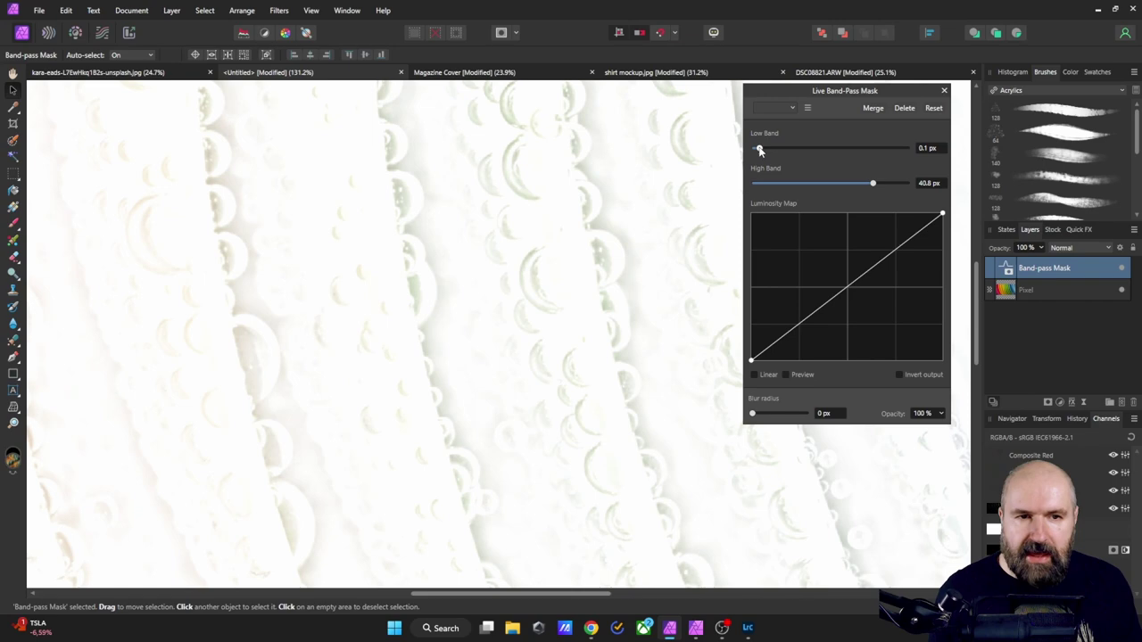
pyautogui.moveTo(885, 185)
pyautogui.mouseDown()
pyautogui.moveTo(895, 184)
pyautogui.moveTo(869, 183)
pyautogui.mouseUp()
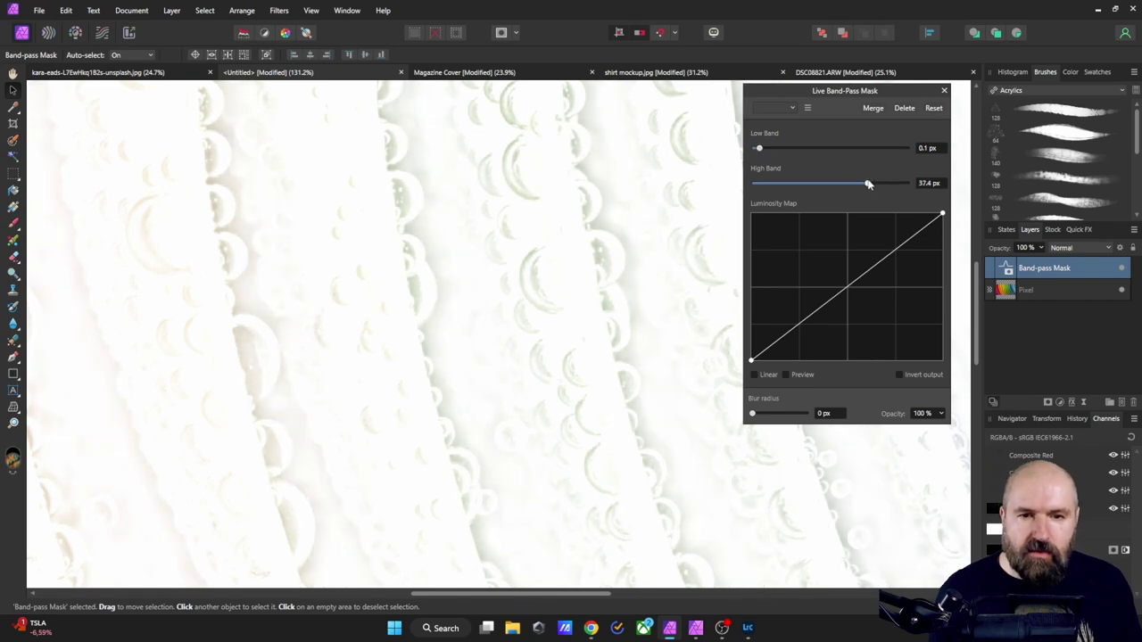
pyautogui.moveTo(759, 148)
pyautogui.mouseDown()
pyautogui.moveTo(821, 148)
pyautogui.moveTo(770, 148)
pyautogui.mouseUp()
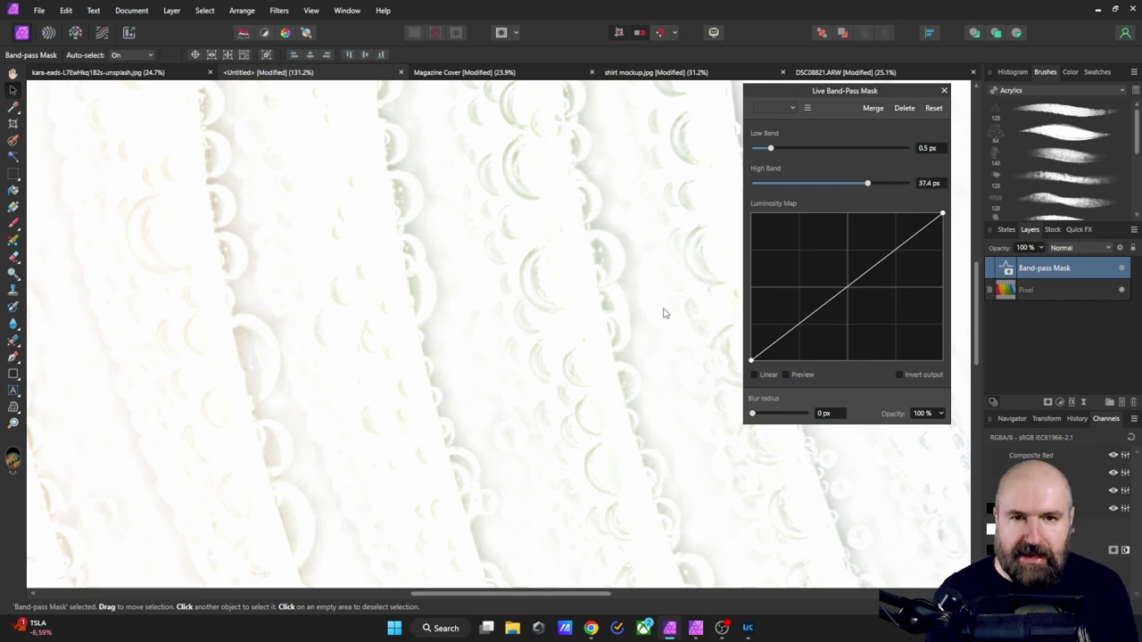
pyautogui.scroll(-3, 664, 313)
pyautogui.press('Escape')
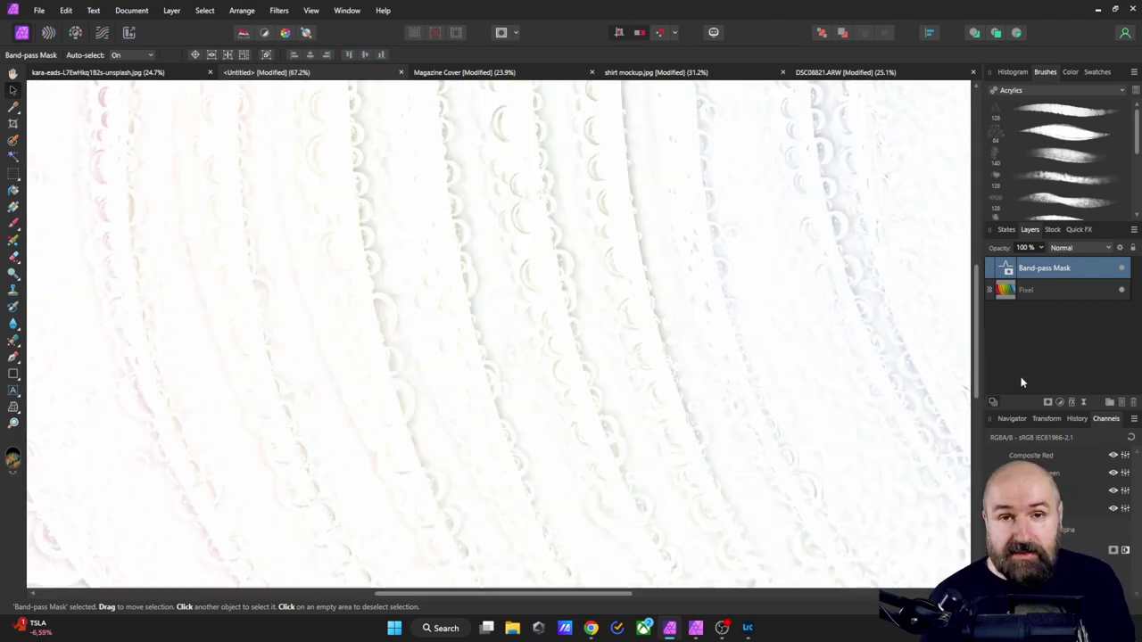
# Add a Curves adjustment and lift a mid-curve point to brighten the bubbles image.
pyautogui.click(1059, 401)
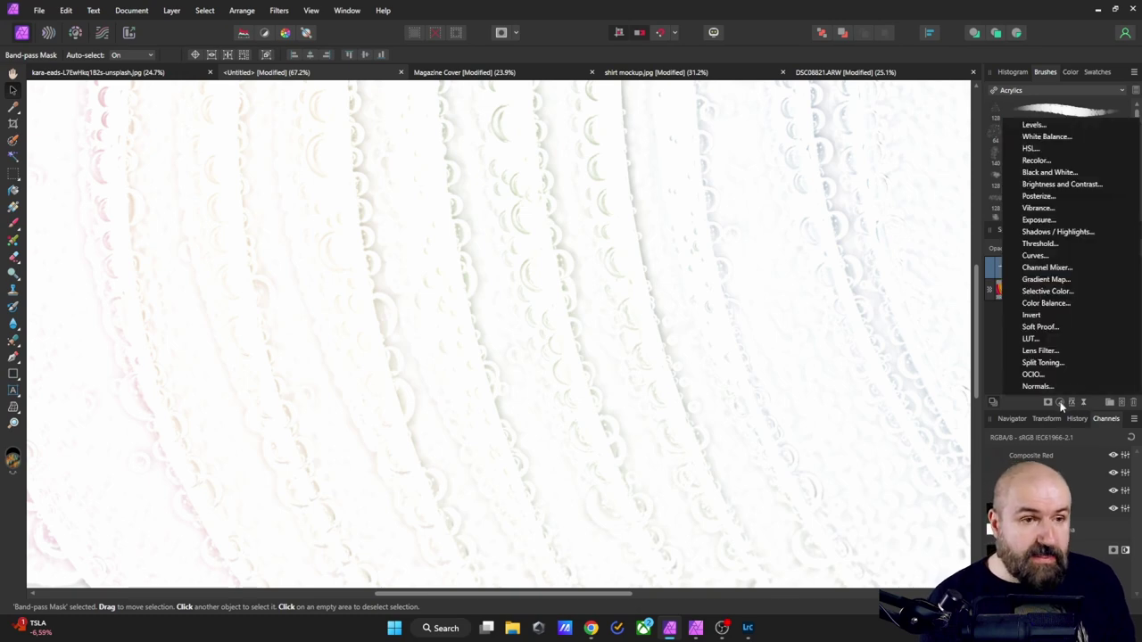
pyautogui.click(1035, 255)
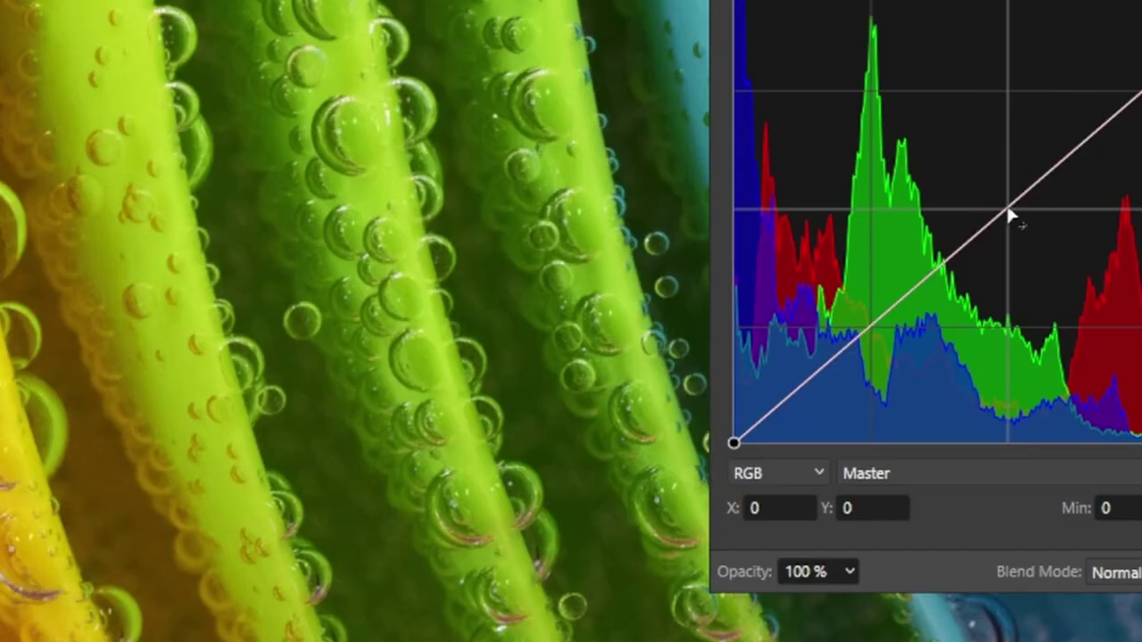
pyautogui.moveTo(818, 305); pyautogui.dragTo(823, 310)
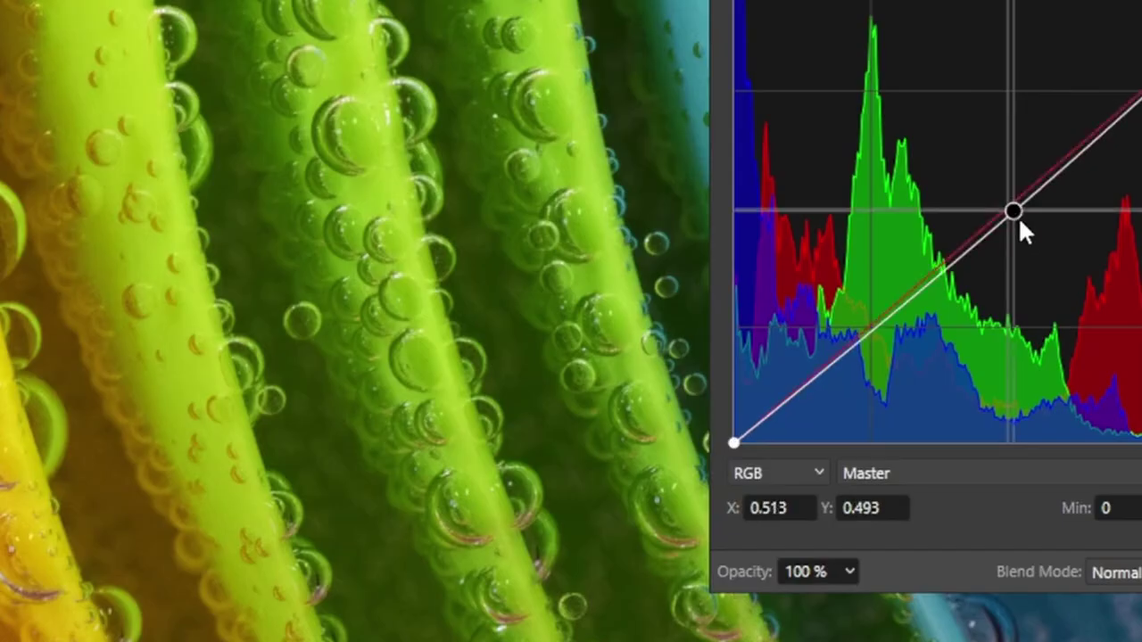
pyautogui.moveTo(1017, 217); pyautogui.dragTo(1028, 352)
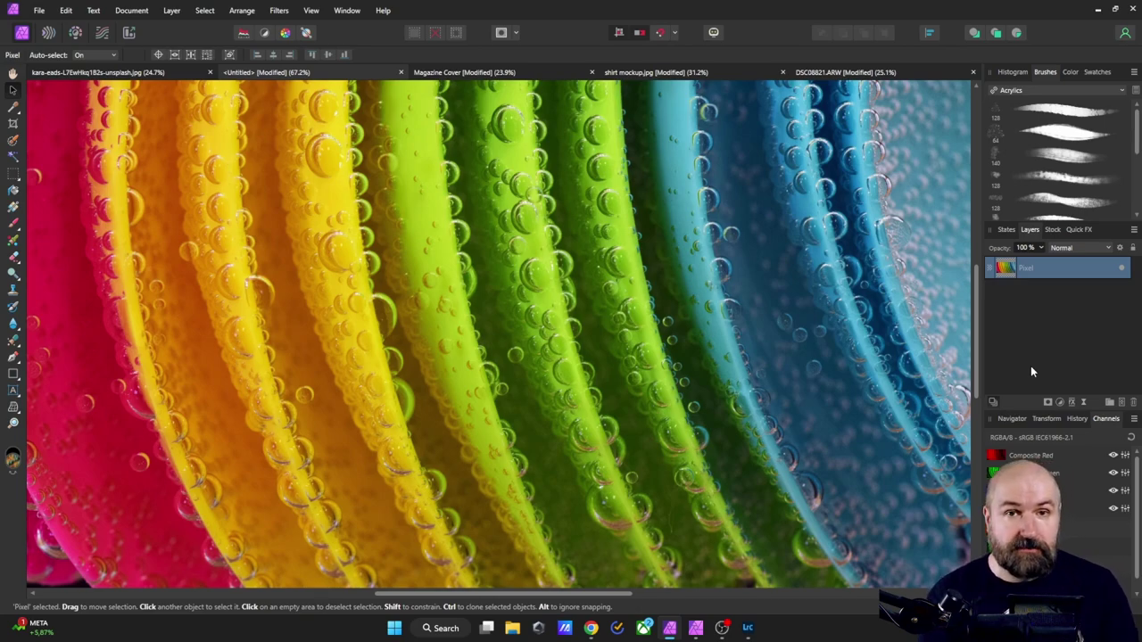
# Switch to Lightroom Classic and open the watermelon-lollipop portrait in the Develop module.
pyautogui.hotkey('alt', 'Tab')
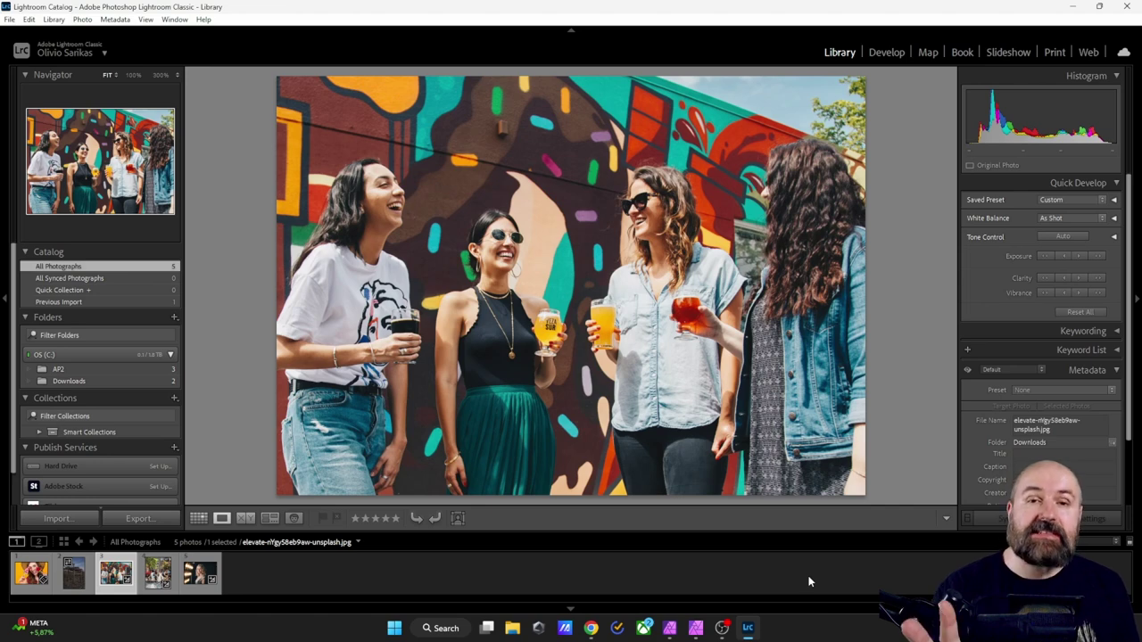
pyautogui.press('d')
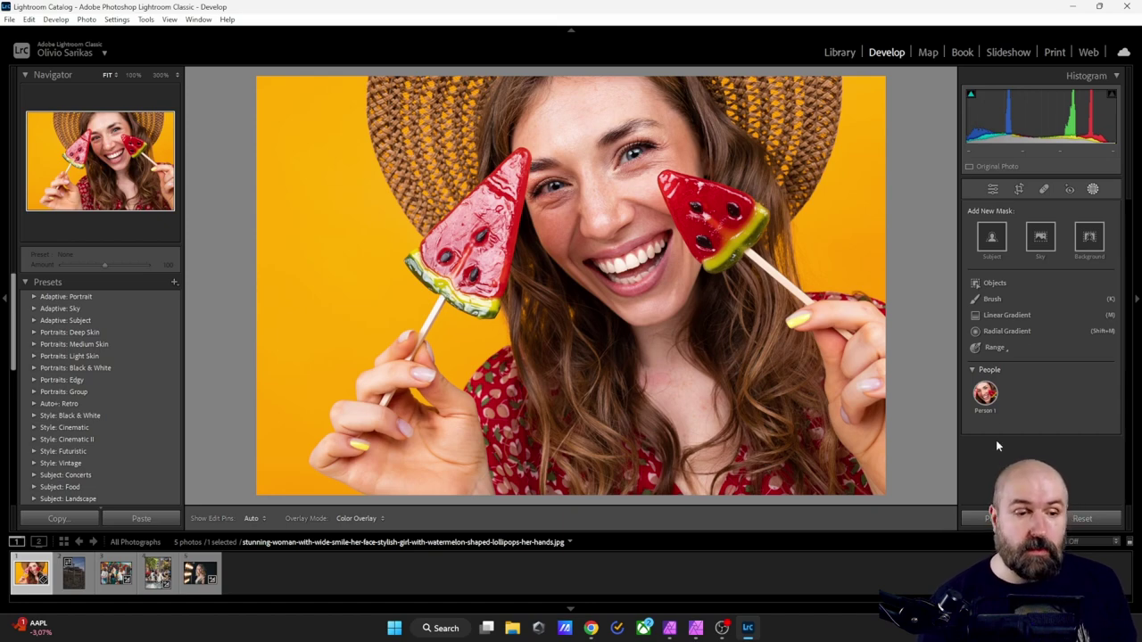
# Bring up Person Mask Options for the detected Person 1.
pyautogui.click(984, 394)
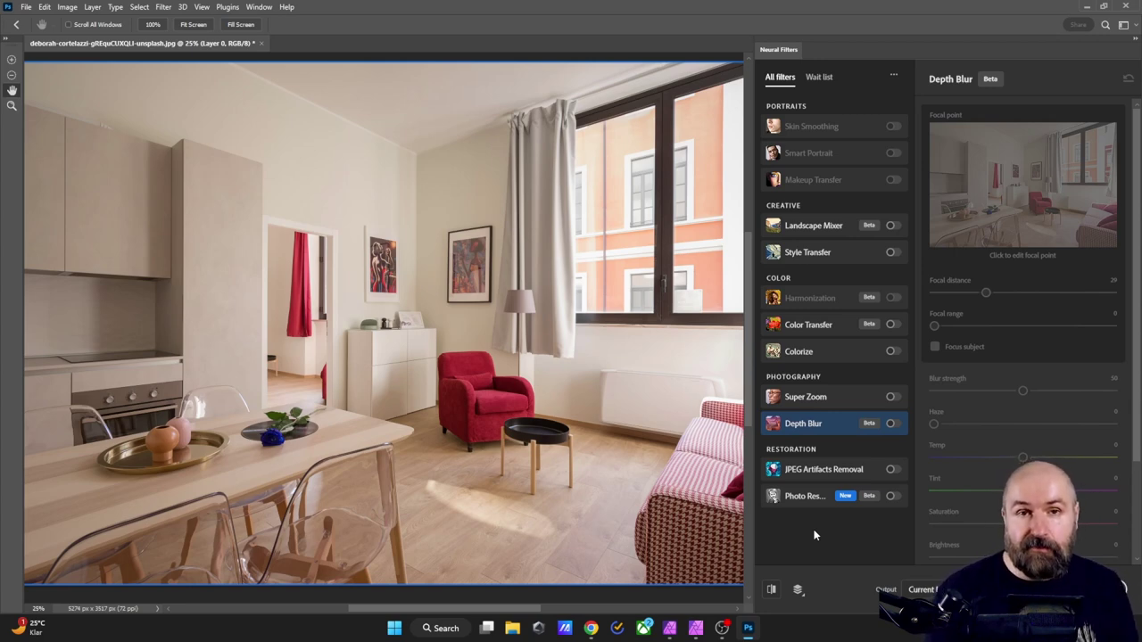
# Turn on the Depth Blur neural filter for the apartment room photo.
pyautogui.click(892, 424)
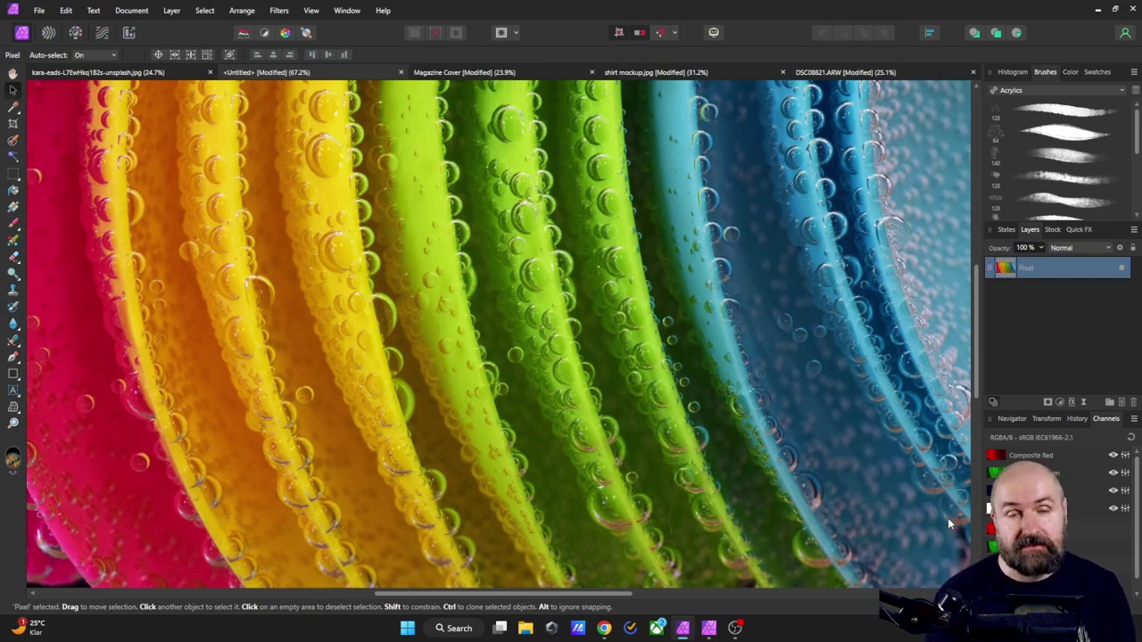
# Fit the bubbles image in view and mask it to a vertical rectangular selection.
pyautogui.hotkey('ctrl', '0')
pyautogui.click(944, 398)
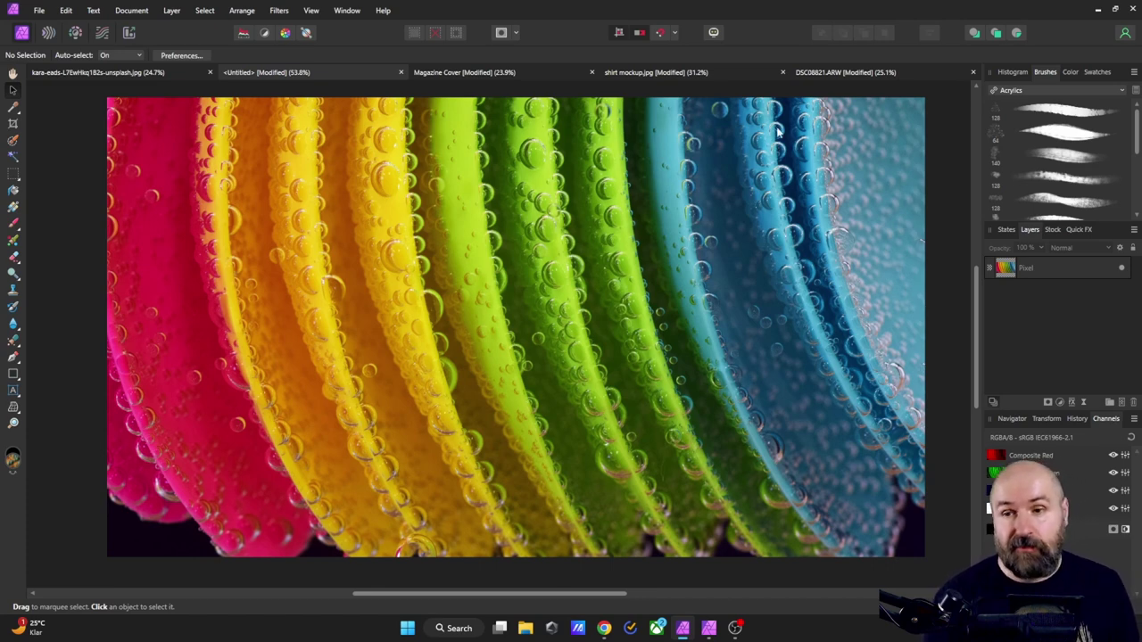
pyautogui.press('m')
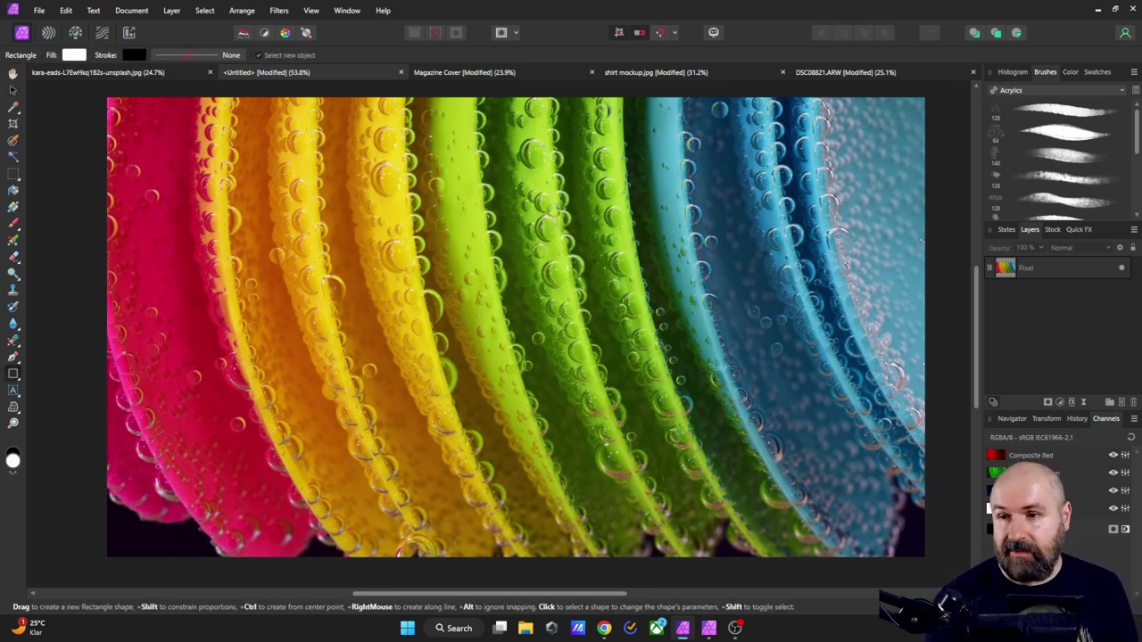
pyautogui.click(14, 175)
pyautogui.moveTo(405, 129); pyautogui.dragTo(685, 504)
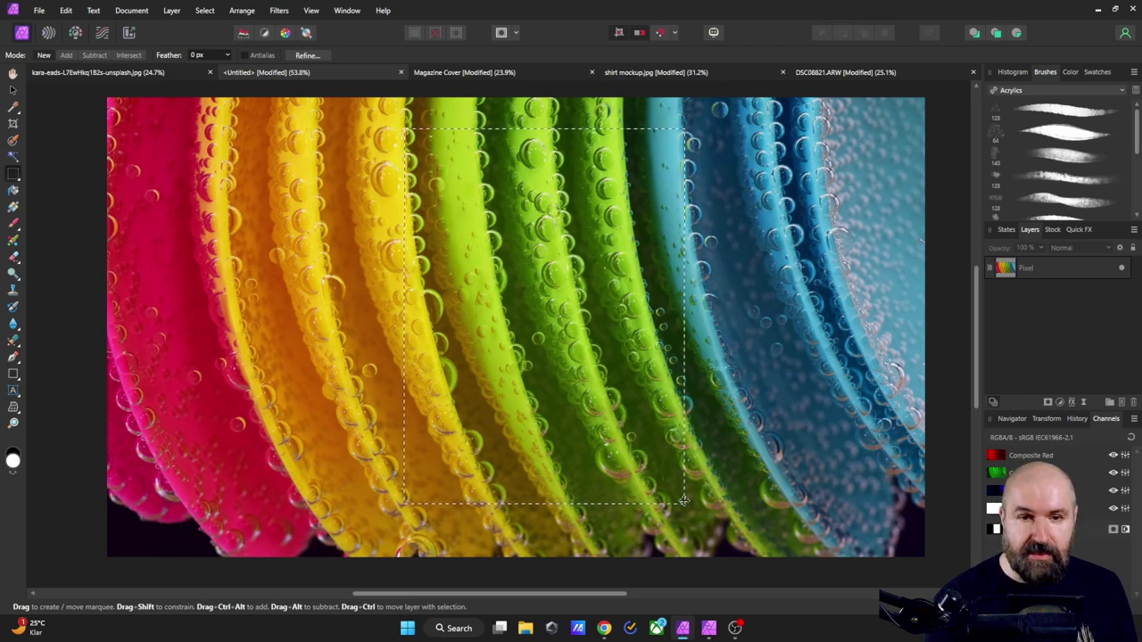
pyautogui.click(1048, 401)
pyautogui.click(1037, 413)
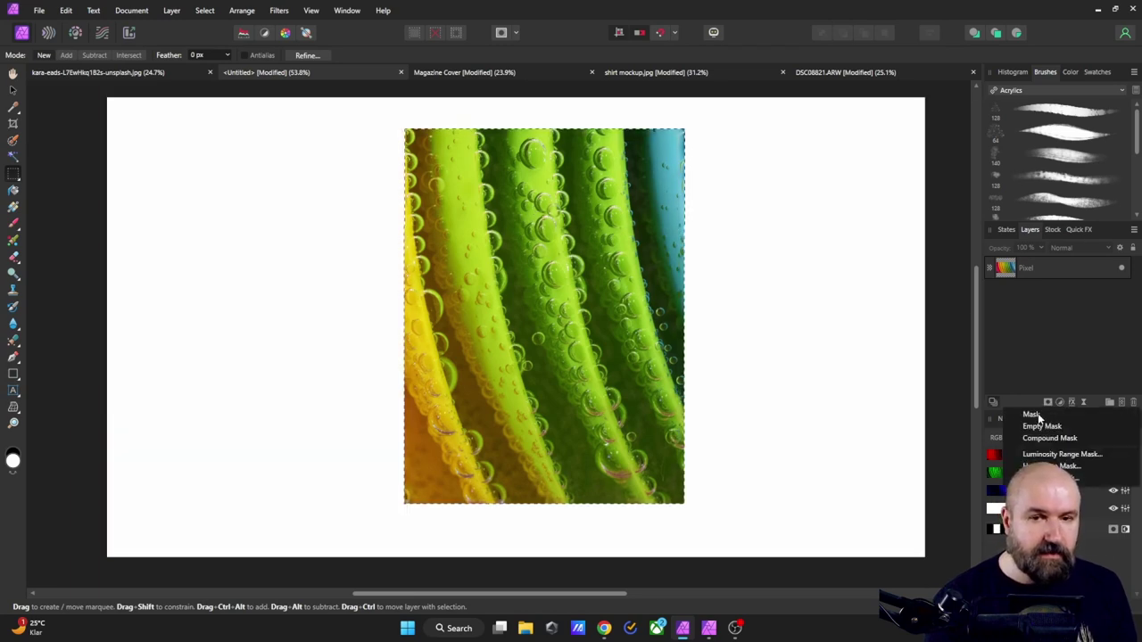
# Add a second mask from a wide horizontal selection, then deselect and activate the Pixel layer.
pyautogui.moveTo(160, 211); pyautogui.dragTo(884, 380)
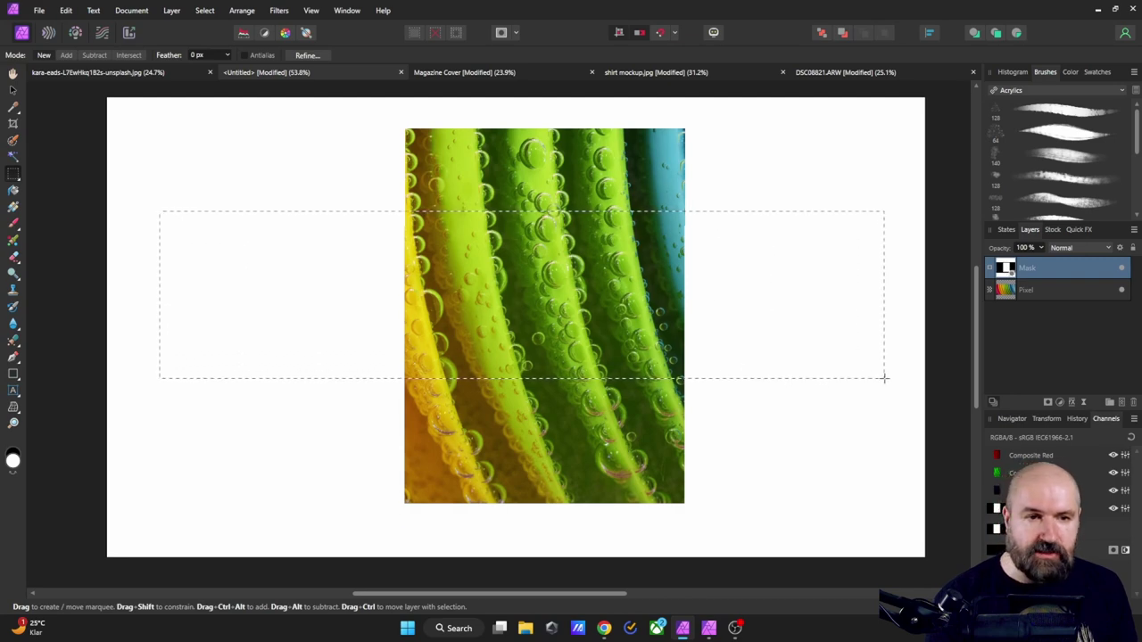
pyautogui.click(1048, 402)
pyautogui.click(1039, 413)
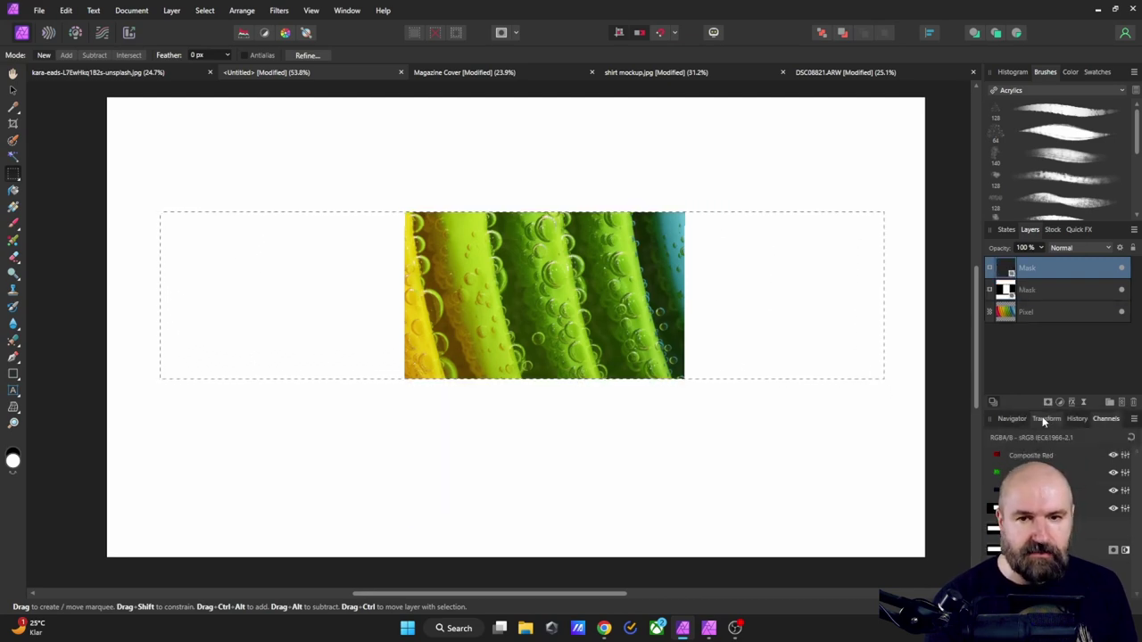
pyautogui.click(510, 189)
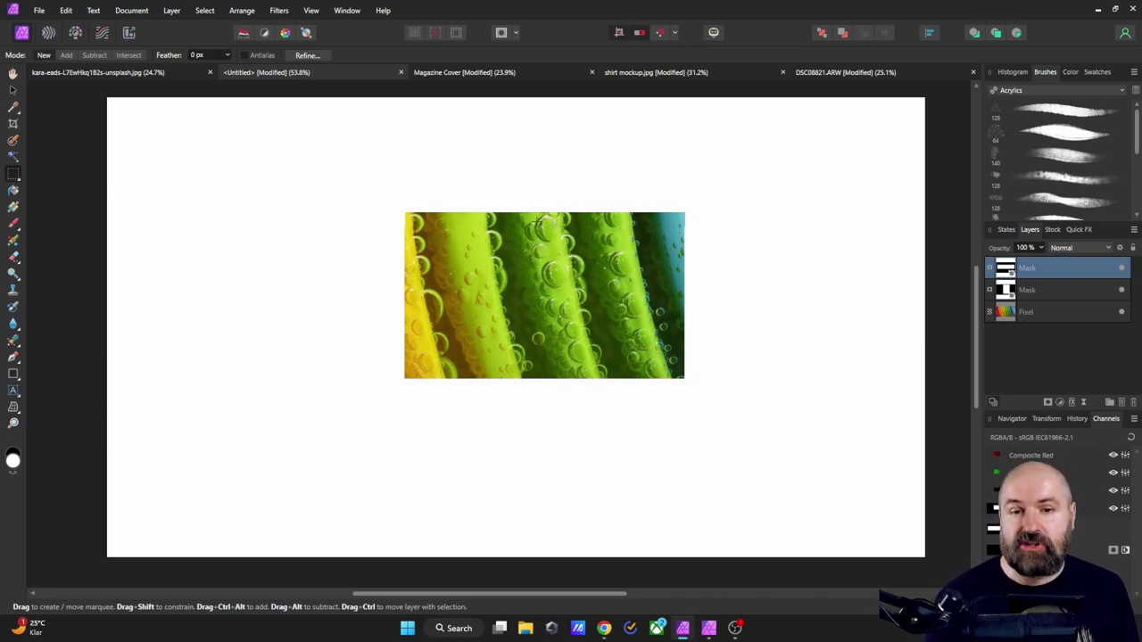
pyautogui.hotkey('alt', '[')
pyautogui.hotkey('alt', '[')
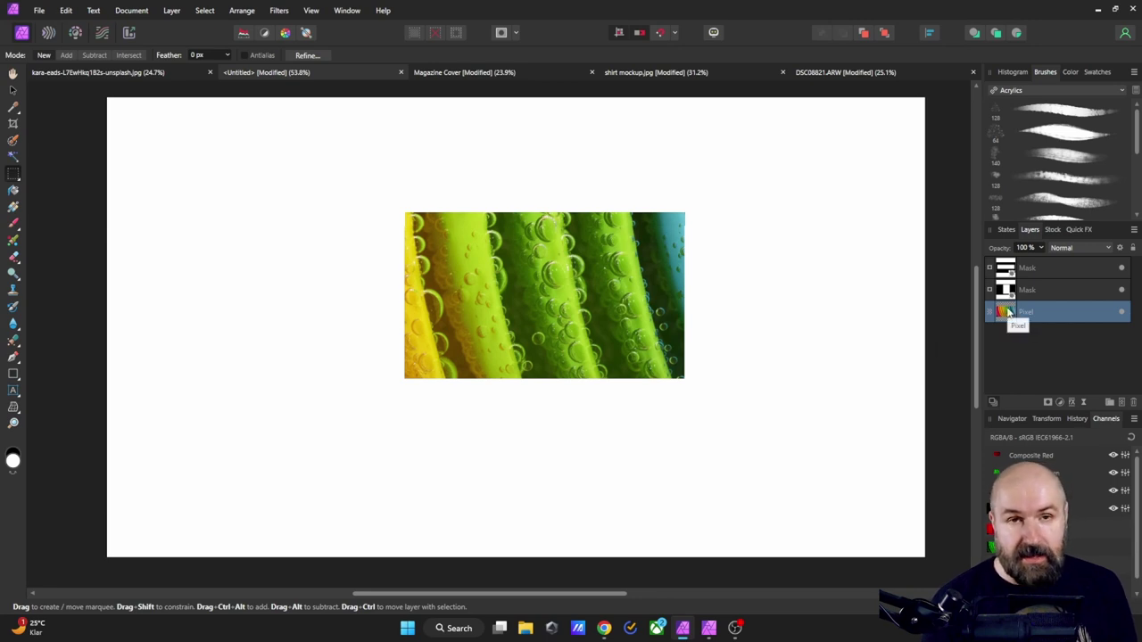
# Add a Compound Mask, nest both rectangular masks inside it, and expand it.
pyautogui.click(1048, 402)
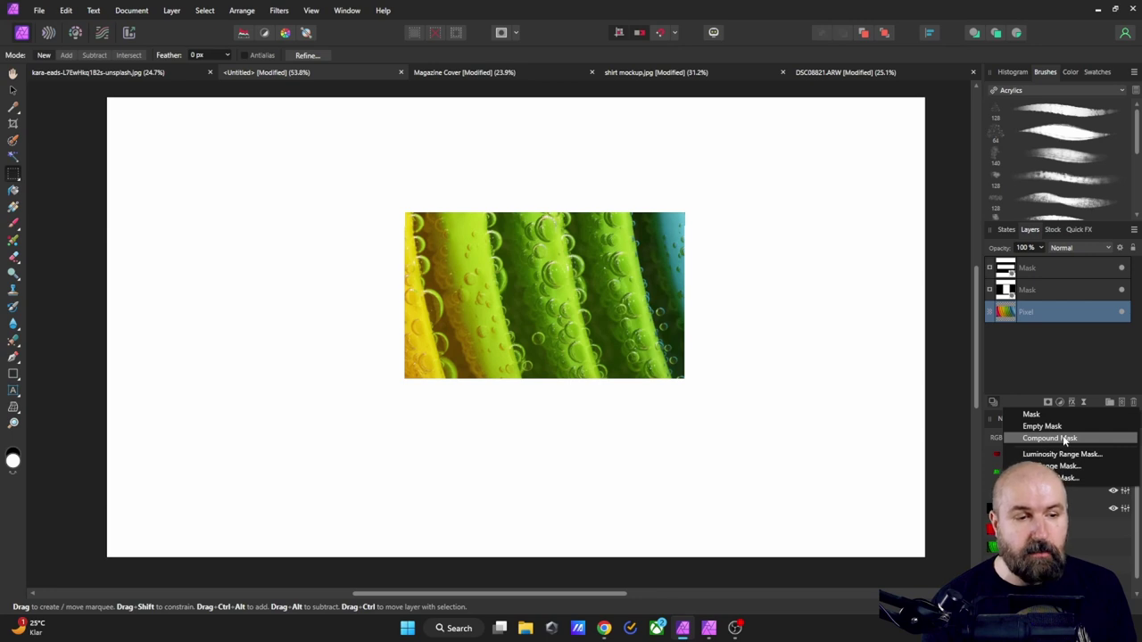
pyautogui.click(1064, 439)
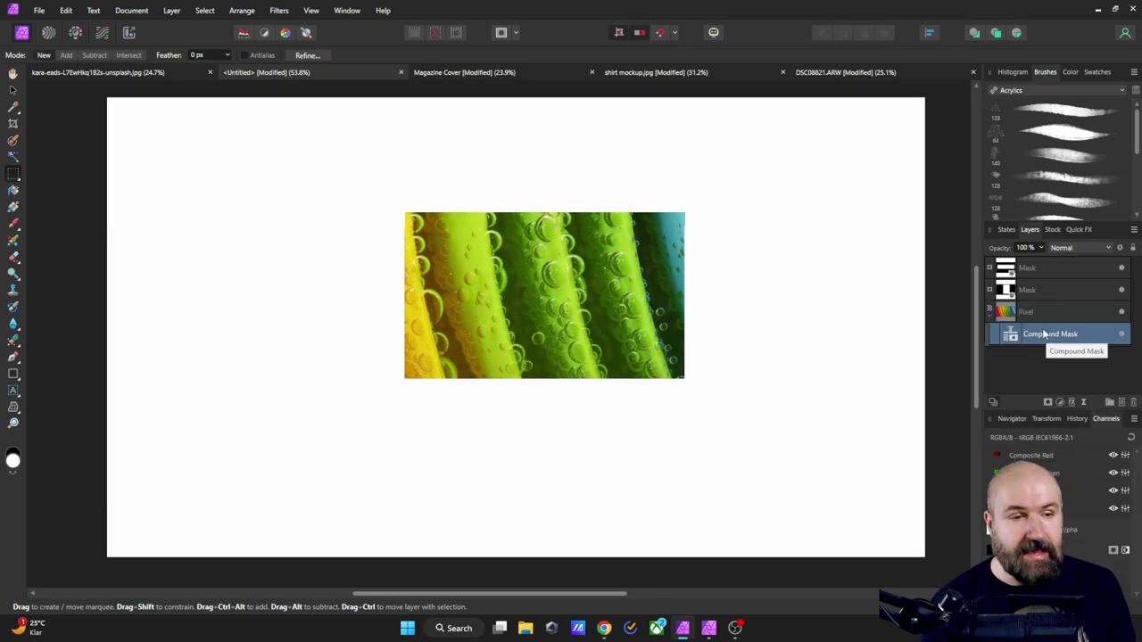
pyautogui.moveTo(1008, 290); pyautogui.dragTo(1032, 335)
pyautogui.moveTo(1006, 267); pyautogui.dragTo(1030, 312)
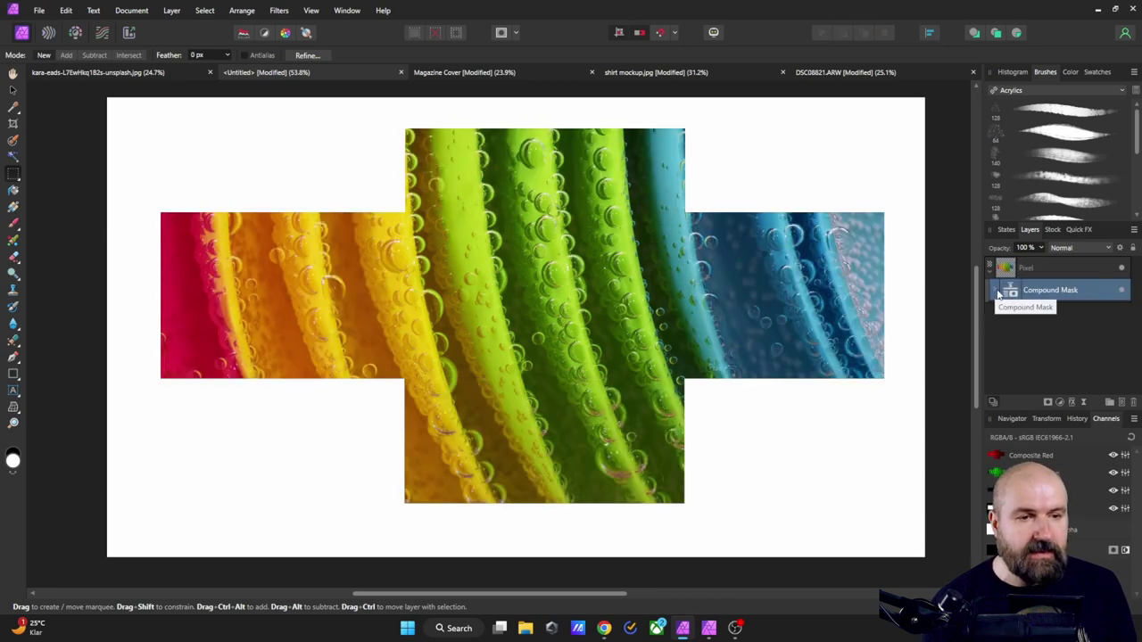
pyautogui.click(996, 292)
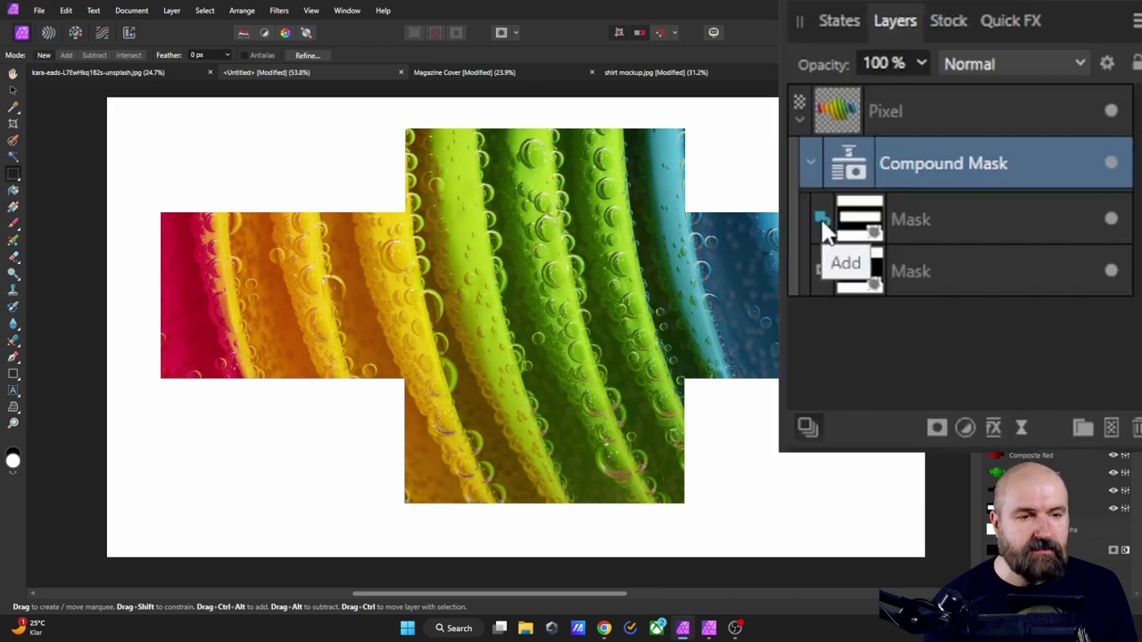
# Cycle the first mask's combine mode through Add, Subtract and Intersect to Xor.
pyautogui.click(821, 222)
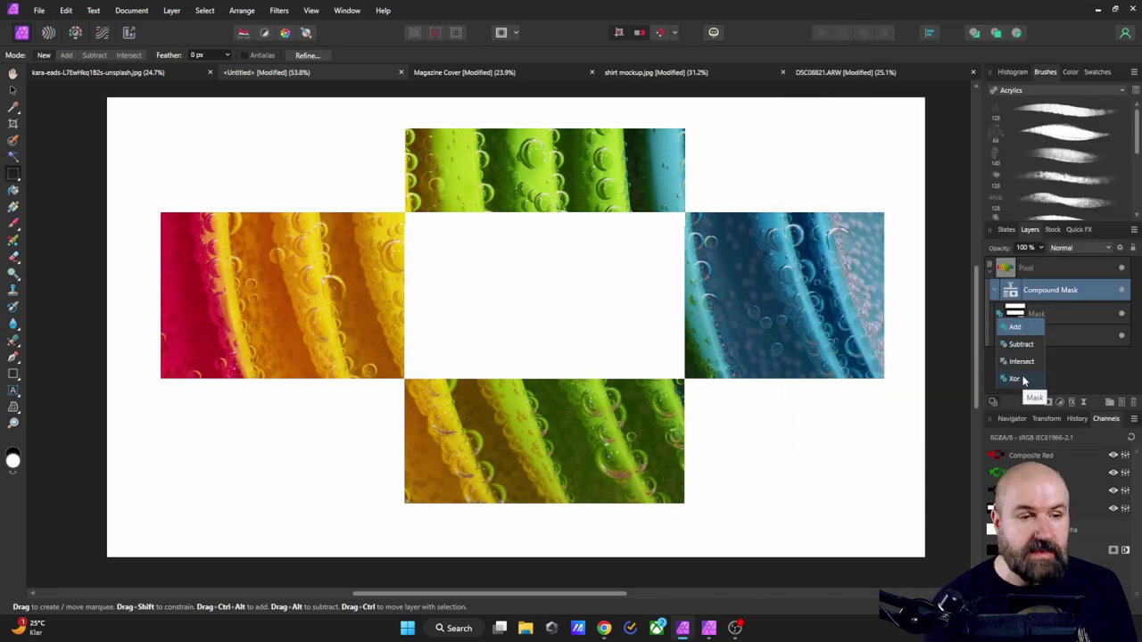
pyautogui.click(1015, 330)
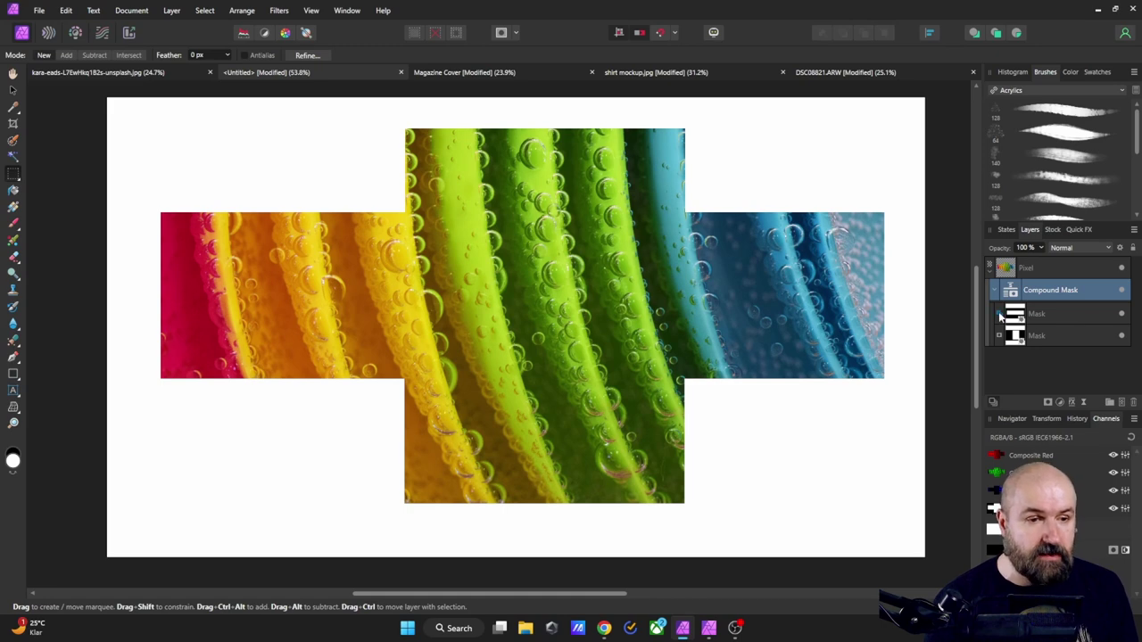
pyautogui.click(999, 314)
pyautogui.click(1018, 351)
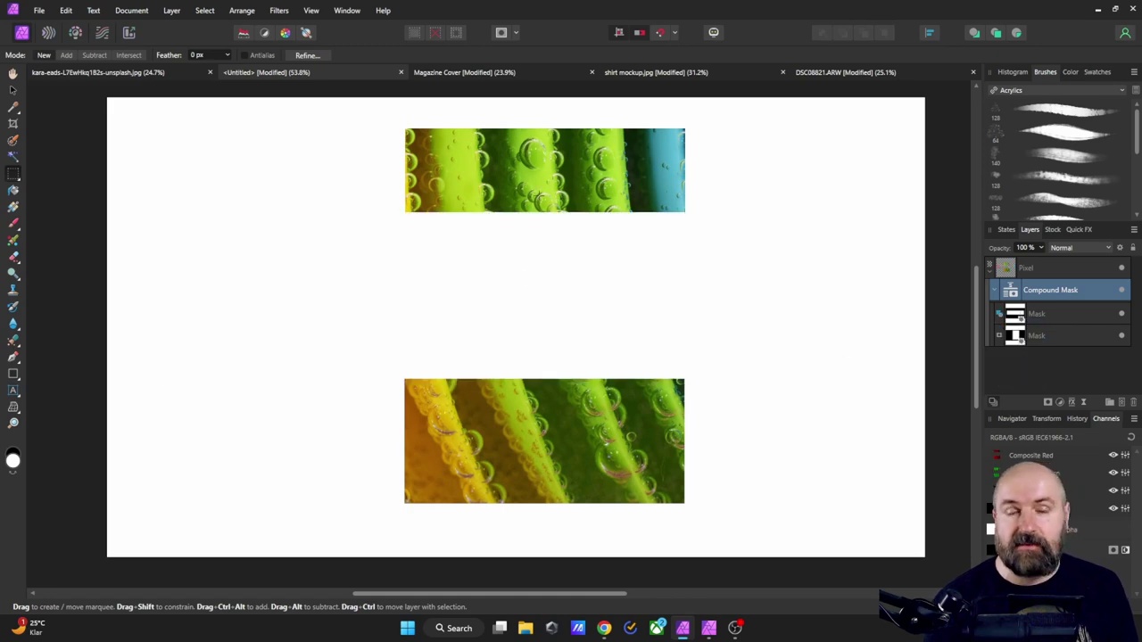
pyautogui.click(1000, 314)
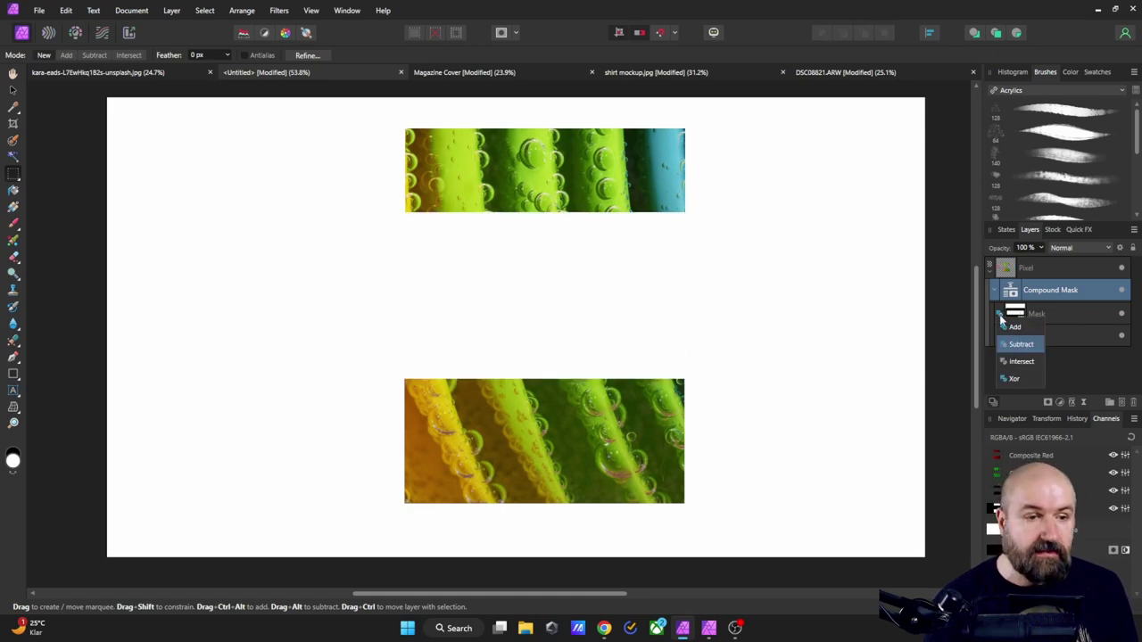
pyautogui.click(1017, 366)
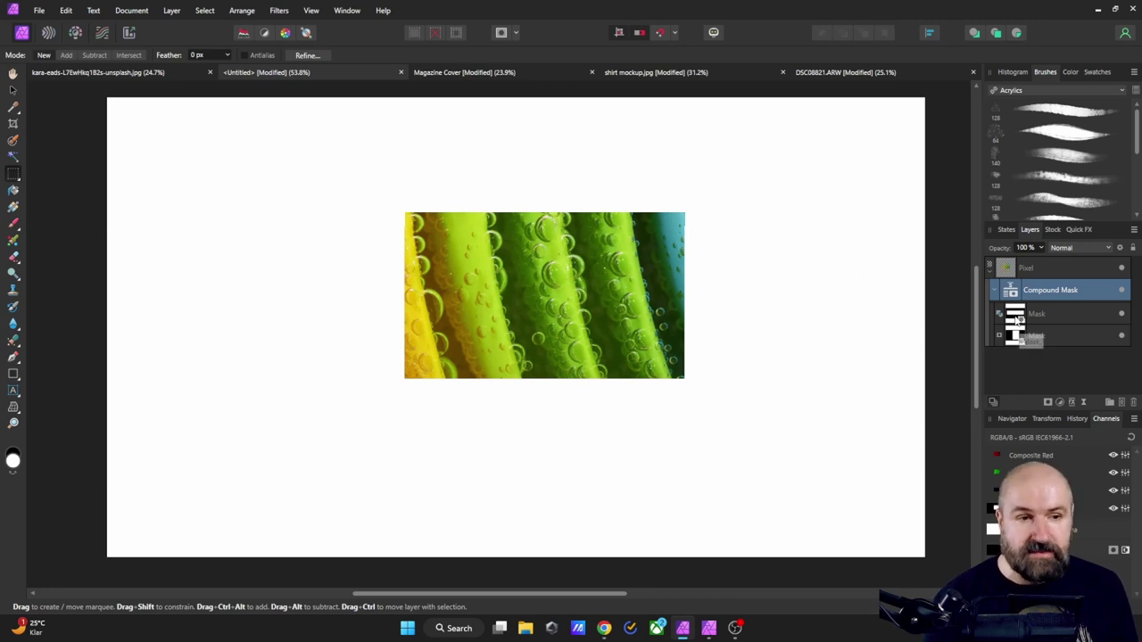
pyautogui.click(1000, 314)
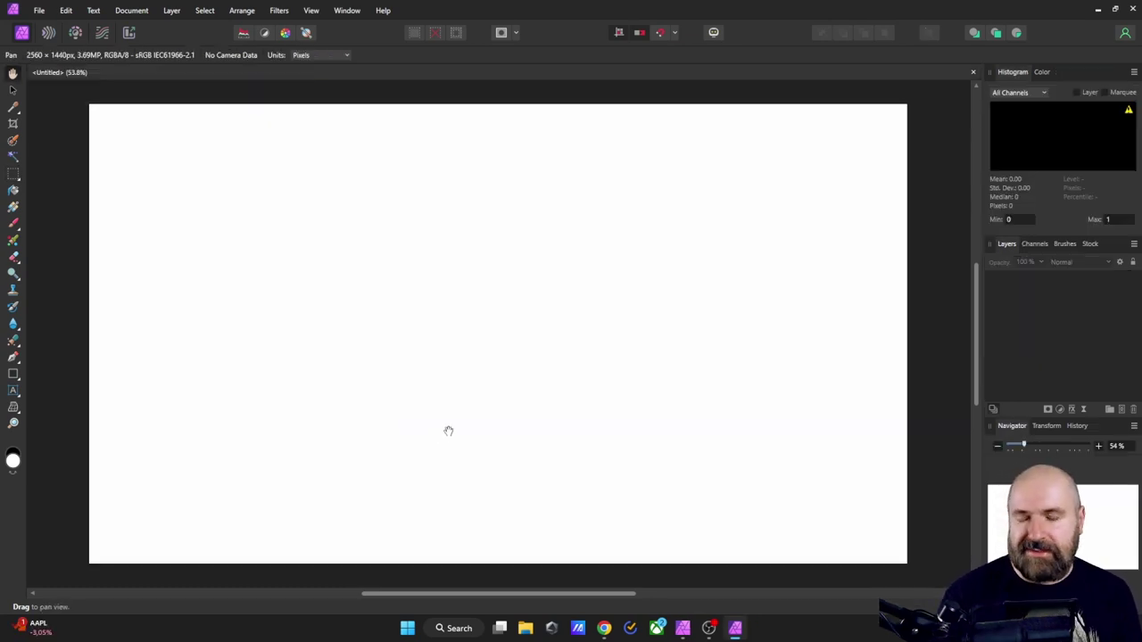
# Draw a wide rectangle on the Untitled page and fill it dark blue (R 0, G 13, B 186).
pyautogui.click(13, 374)
pyautogui.moveTo(215, 238)
pyautogui.mouseDown()
pyautogui.moveTo(271, 278)
pyautogui.moveTo(714, 480)
pyautogui.mouseUp()
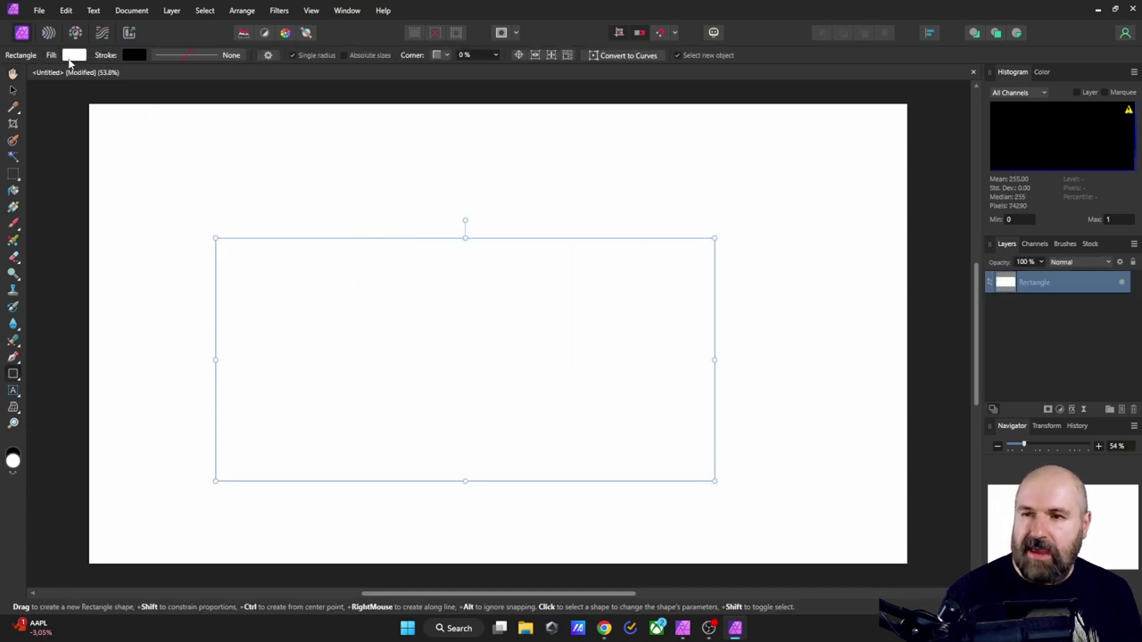
pyautogui.click(73, 55)
pyautogui.moveTo(126, 182)
pyautogui.mouseDown()
pyautogui.moveTo(63, 186)
pyautogui.moveTo(108, 160)
pyautogui.moveTo(133, 181)
pyautogui.mouseUp()
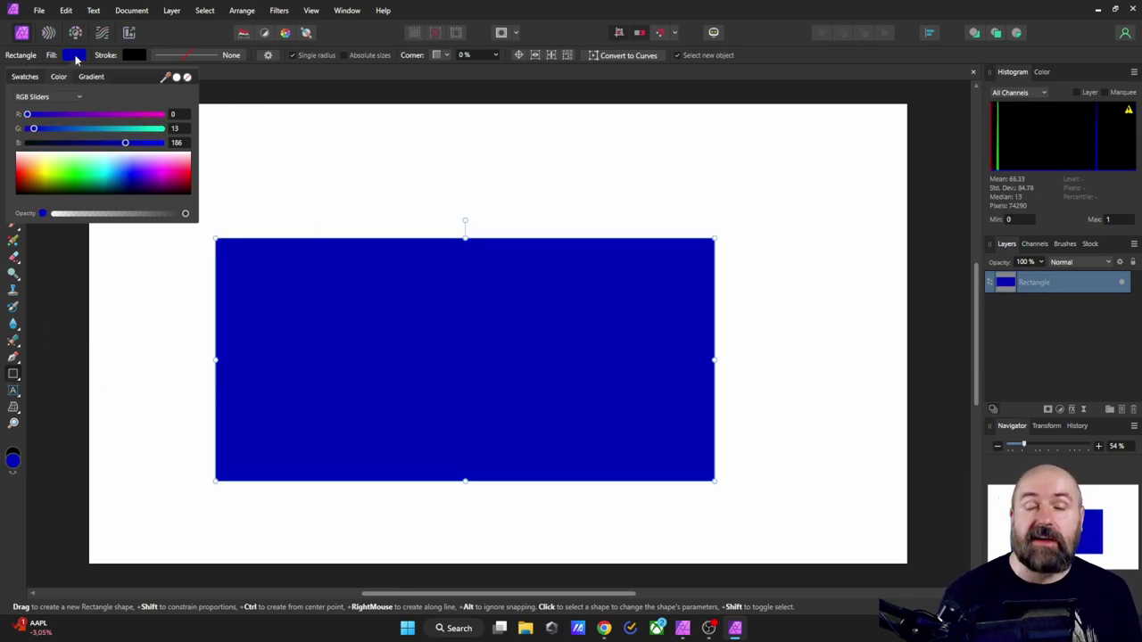
# Drag grid_0.png from File Explorer onto the Fill swatch as the rectangle's bitmap fill.
pyautogui.click(526, 628)
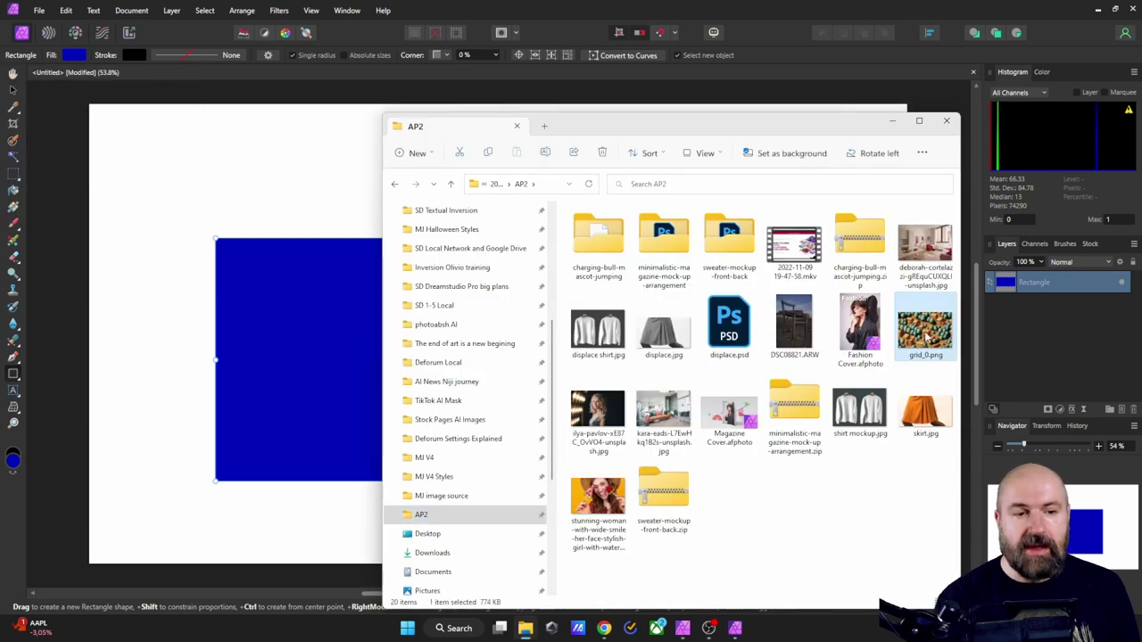
pyautogui.moveTo(923, 331); pyautogui.dragTo(74, 56)
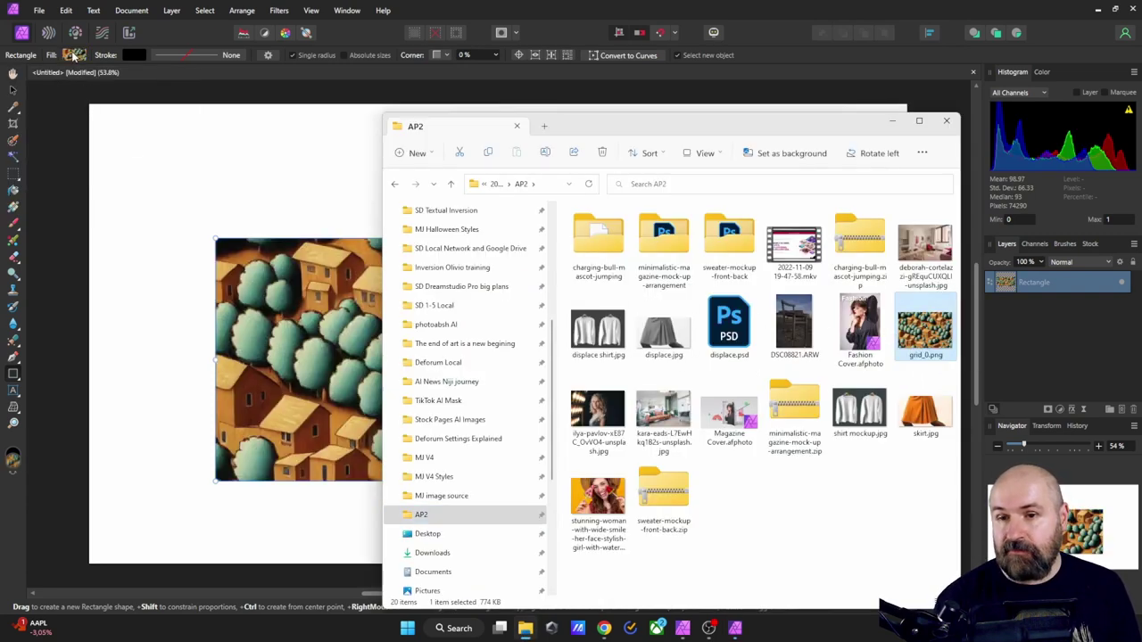
pyautogui.click(294, 429)
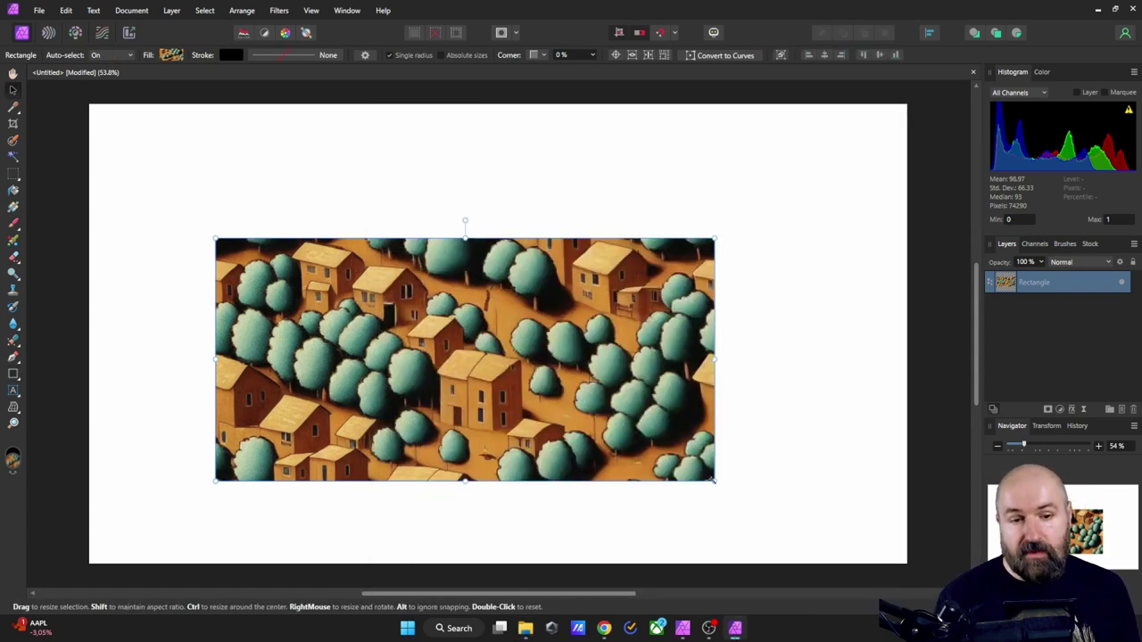
# Shrink the image-filled rectangle to a small box of about 167 by 81.
pyautogui.moveTo(715, 480); pyautogui.dragTo(710, 476)
pyautogui.moveTo(450, 398); pyautogui.dragTo(715, 481)
pyautogui.click(678, 305)
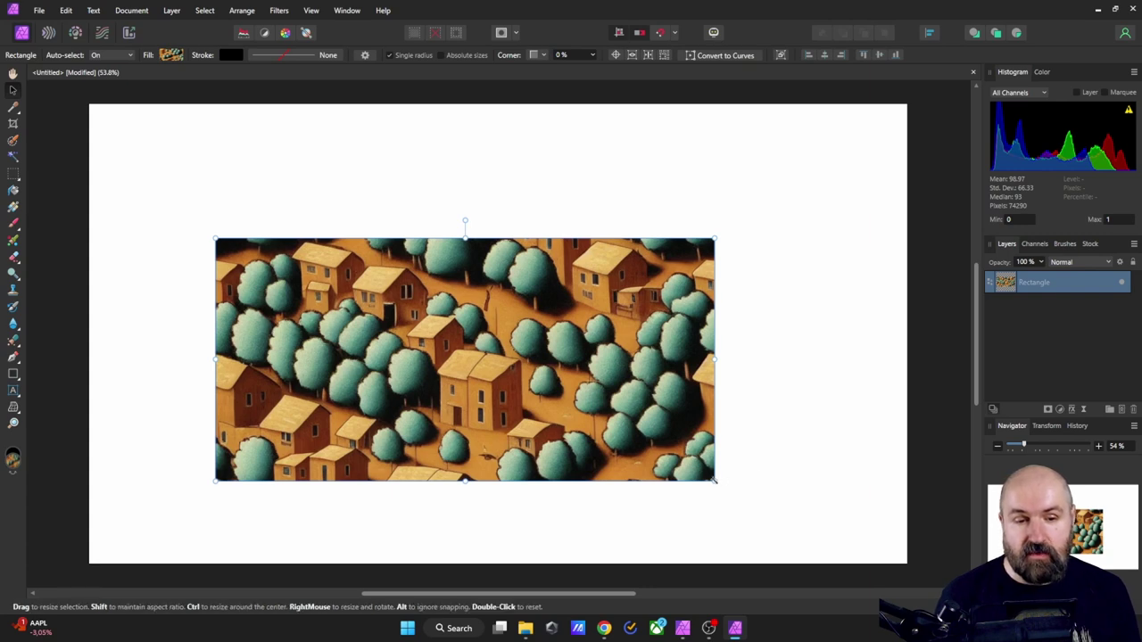
pyautogui.moveTo(715, 481); pyautogui.dragTo(364, 310)
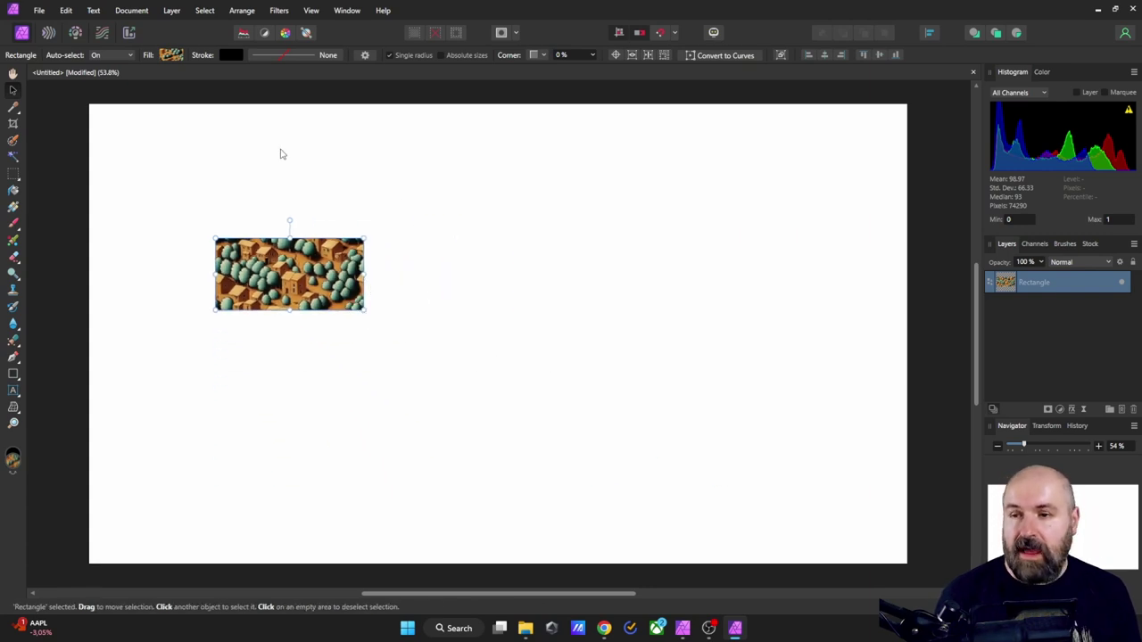
# Set the bitmap fill to wrap and stretch the tiled houses rectangle over the whole page.
pyautogui.click(13, 207)
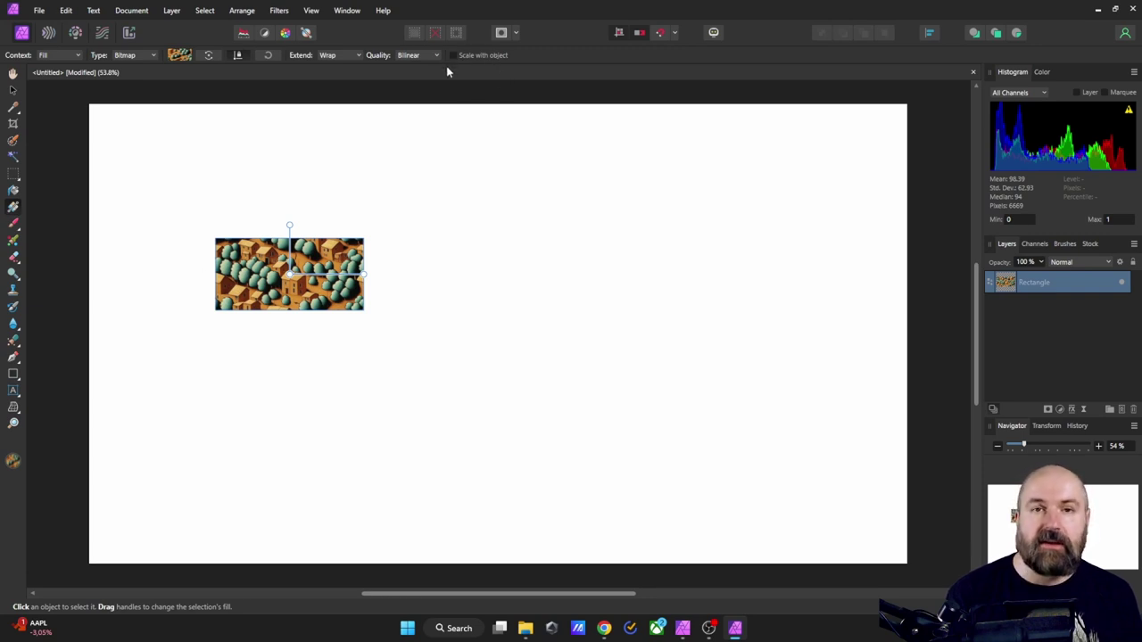
pyautogui.click(13, 89)
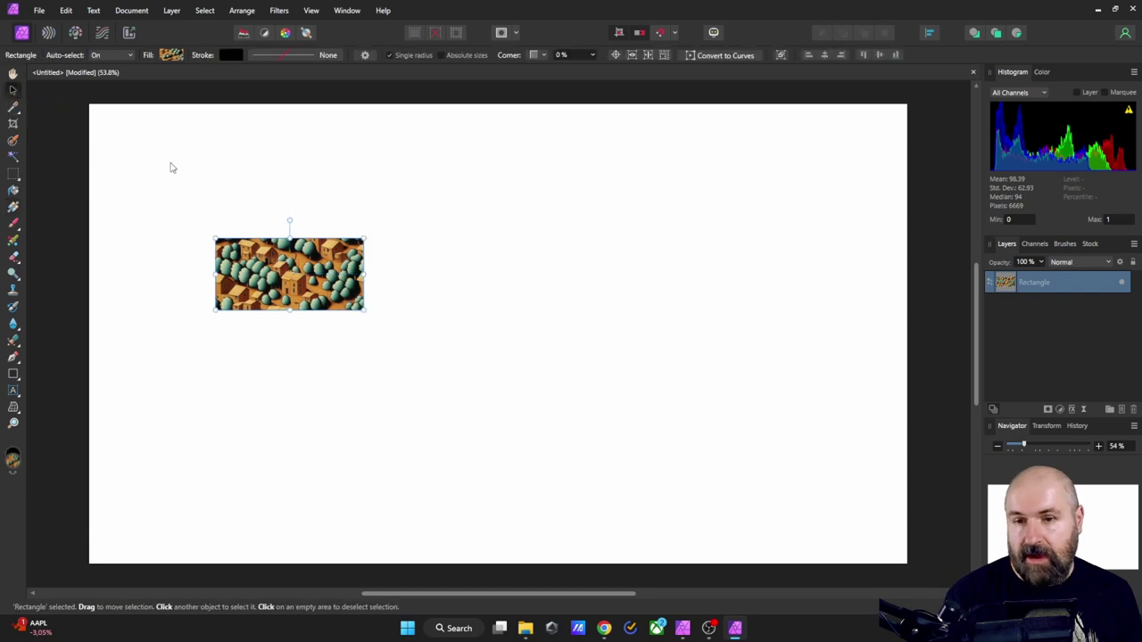
pyautogui.moveTo(364, 309); pyautogui.dragTo(912, 574)
pyautogui.moveTo(215, 238); pyautogui.dragTo(67, 92)
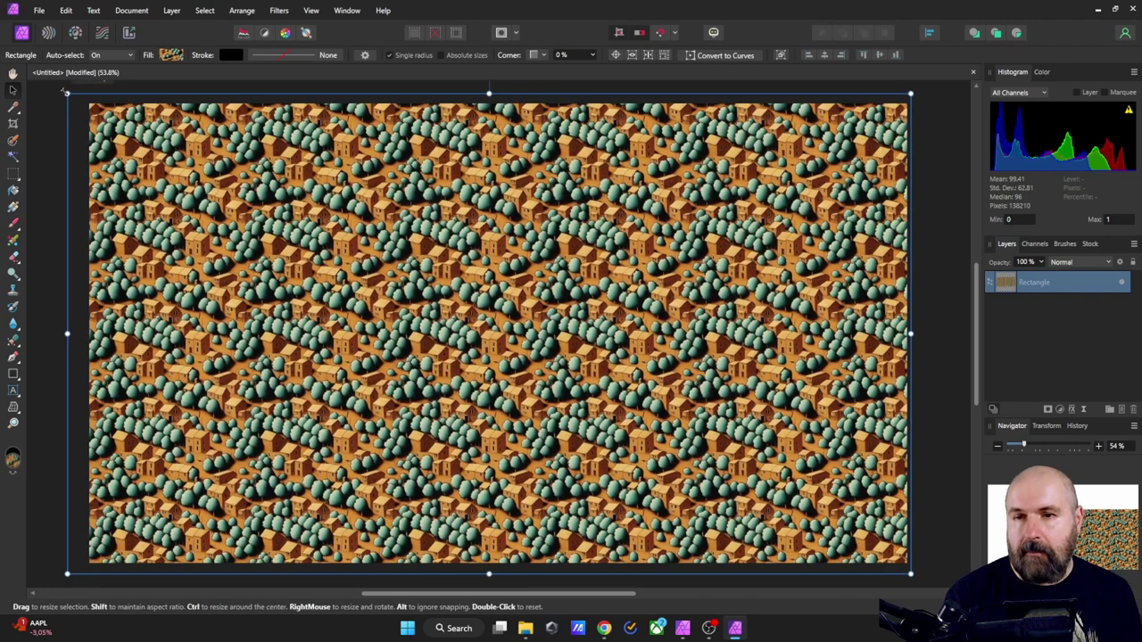
pyautogui.moveTo(513, 555); pyautogui.dragTo(508, 542)
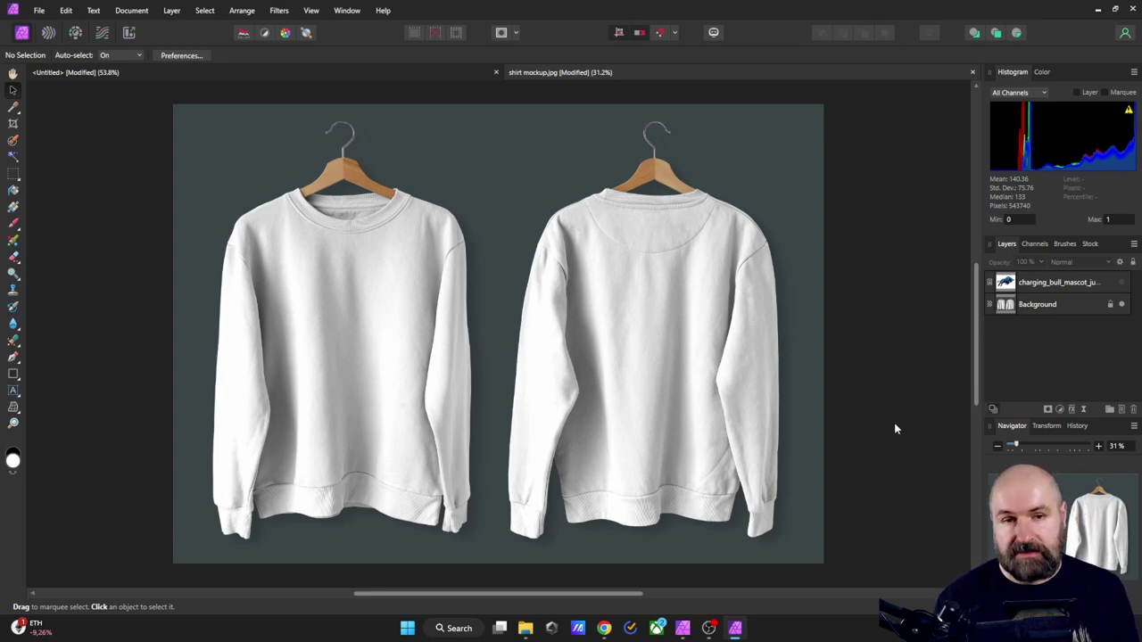
# Show the bull logo, move it onto the left sweatshirt's chest, and blend it Multiply at 85% opacity.
pyautogui.click(1123, 282)
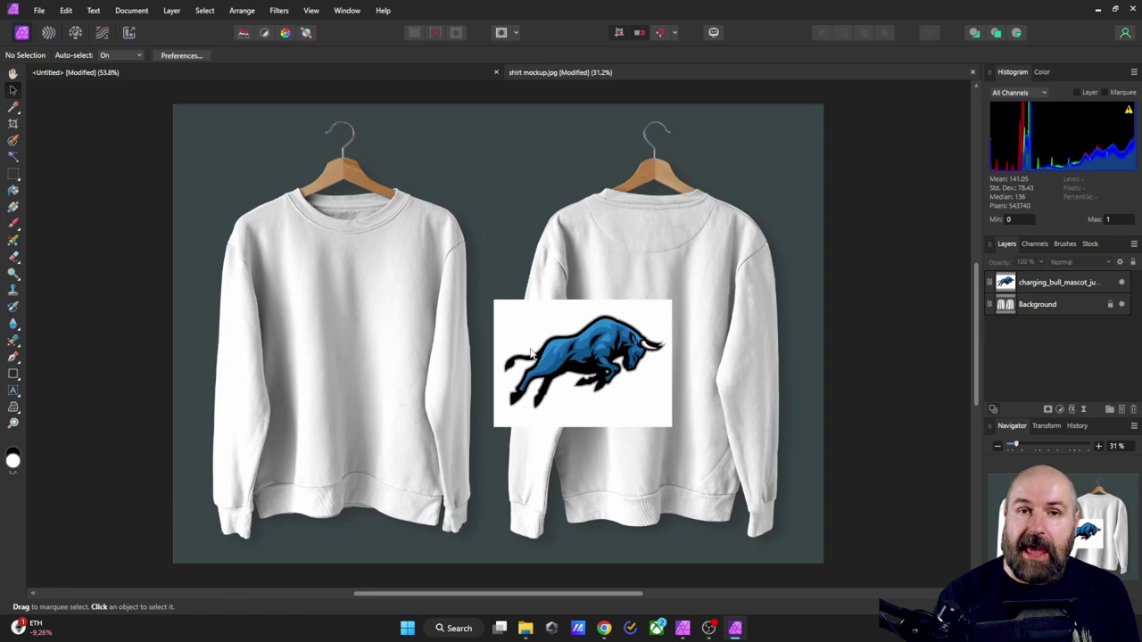
pyautogui.moveTo(567, 366); pyautogui.dragTo(329, 332)
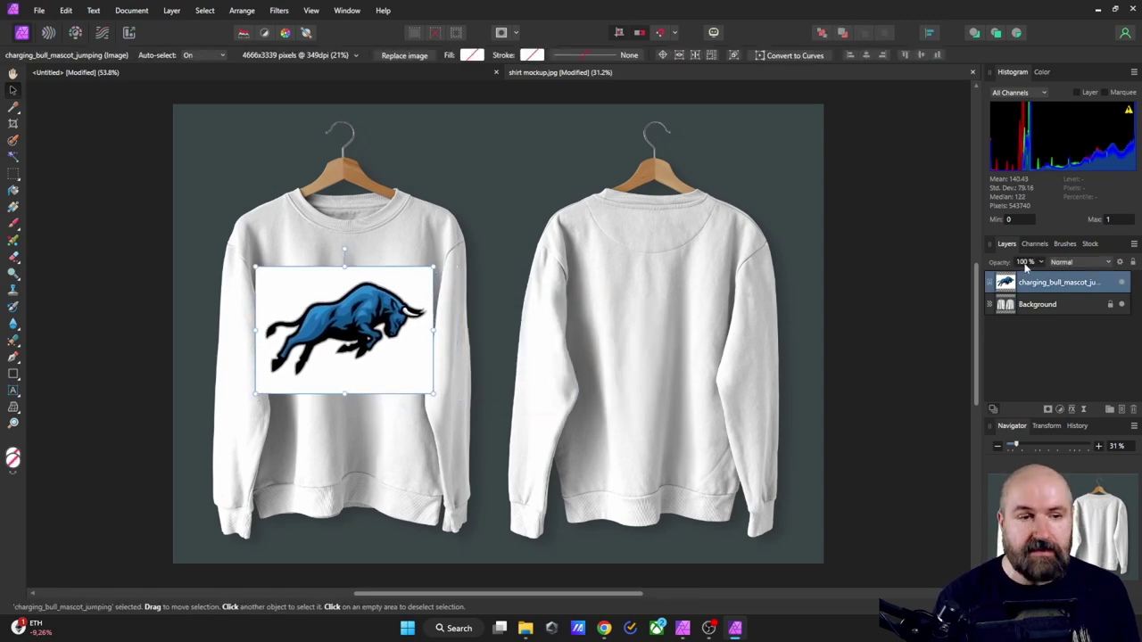
pyautogui.click(1074, 264)
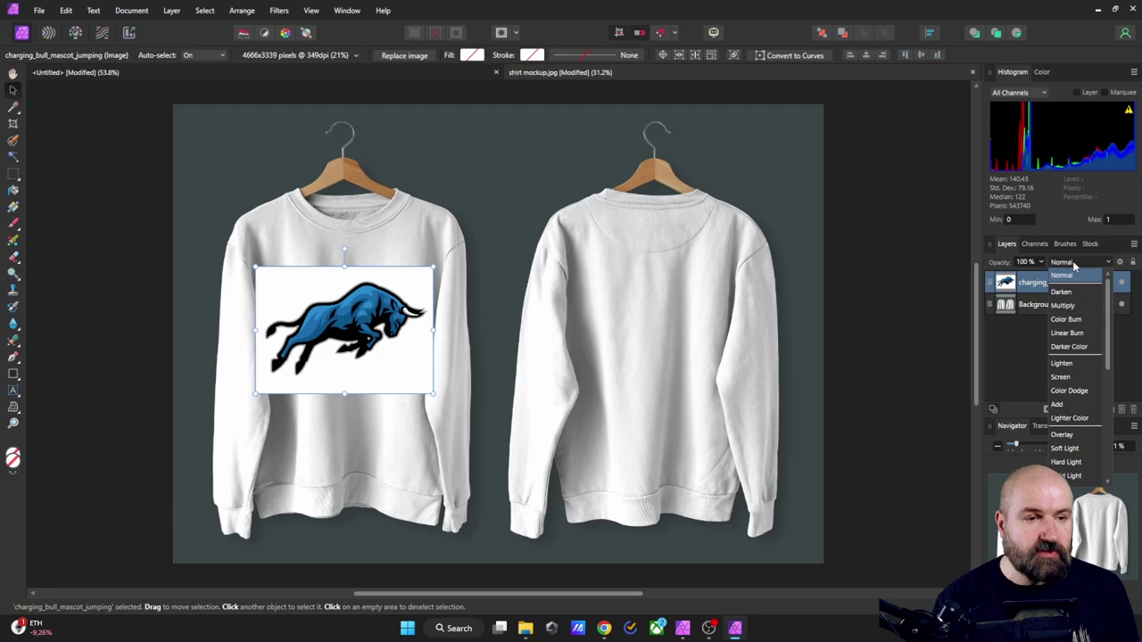
pyautogui.click(1074, 310)
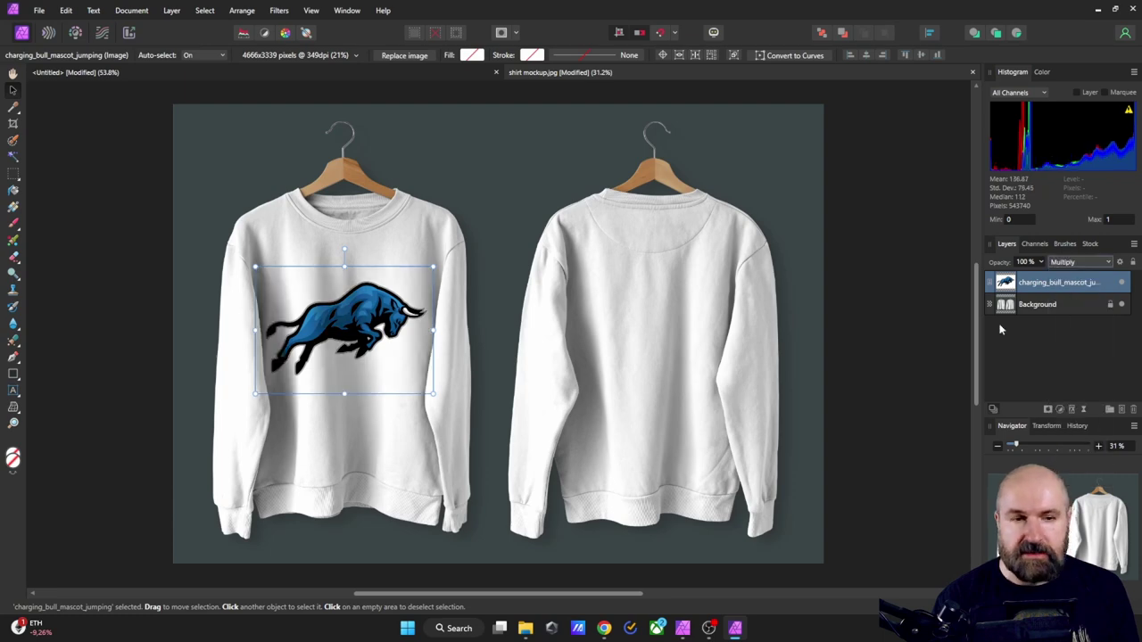
pyautogui.click(1043, 264)
pyautogui.moveTo(1040, 280); pyautogui.dragTo(1030, 279)
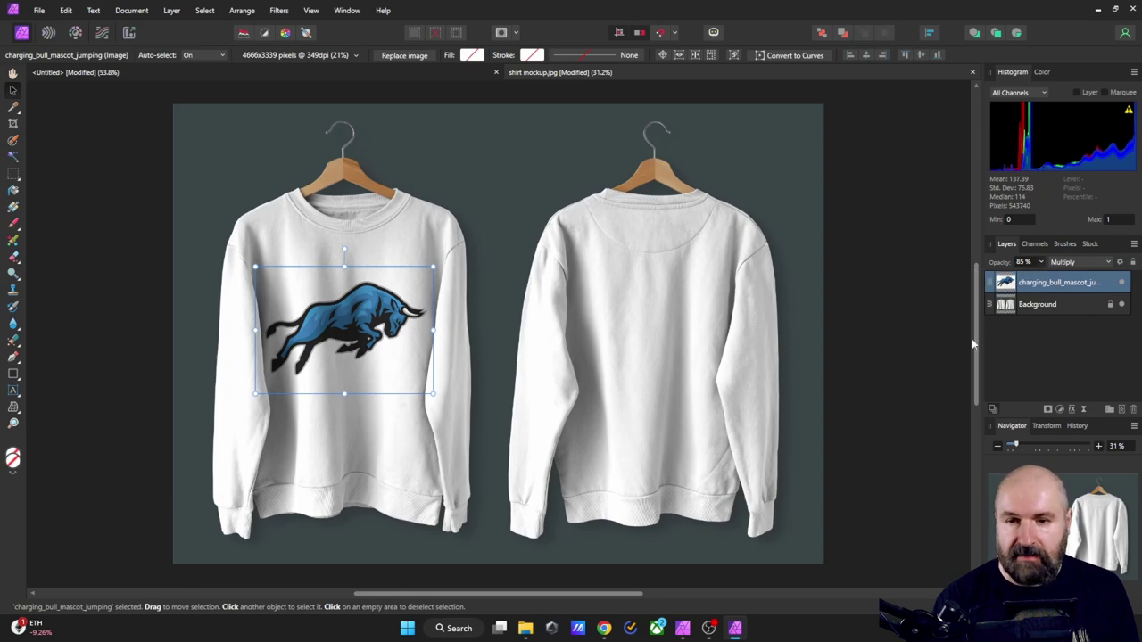
# Look through the Filters menu, then bring up the Live Filter list for the bull layer.
pyautogui.scroll(5, 322, 348)
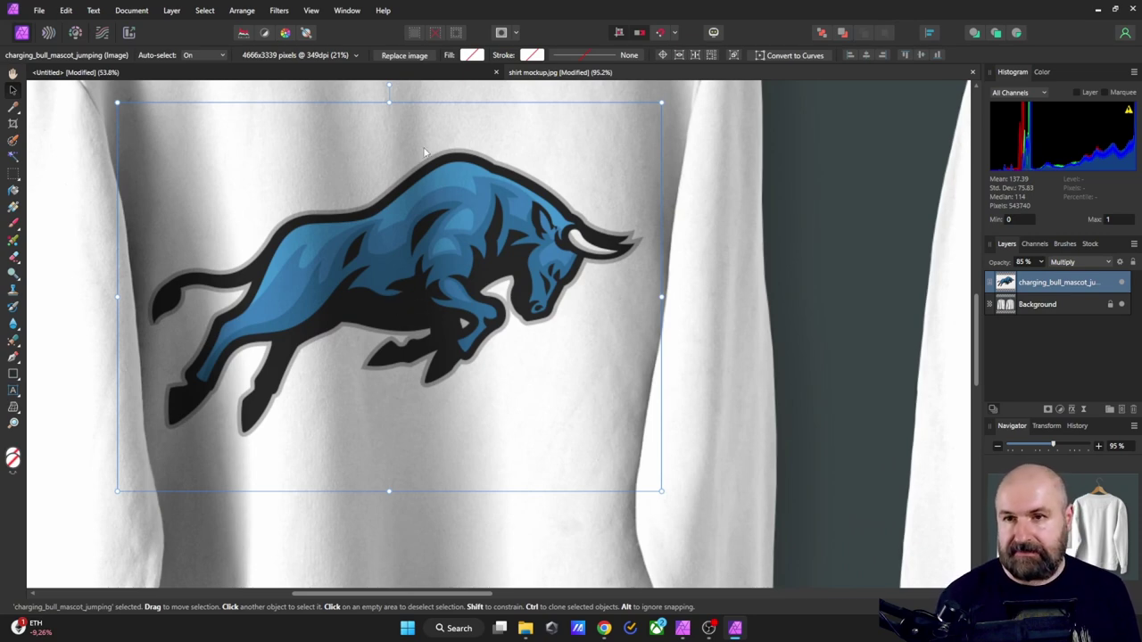
pyautogui.click(280, 10)
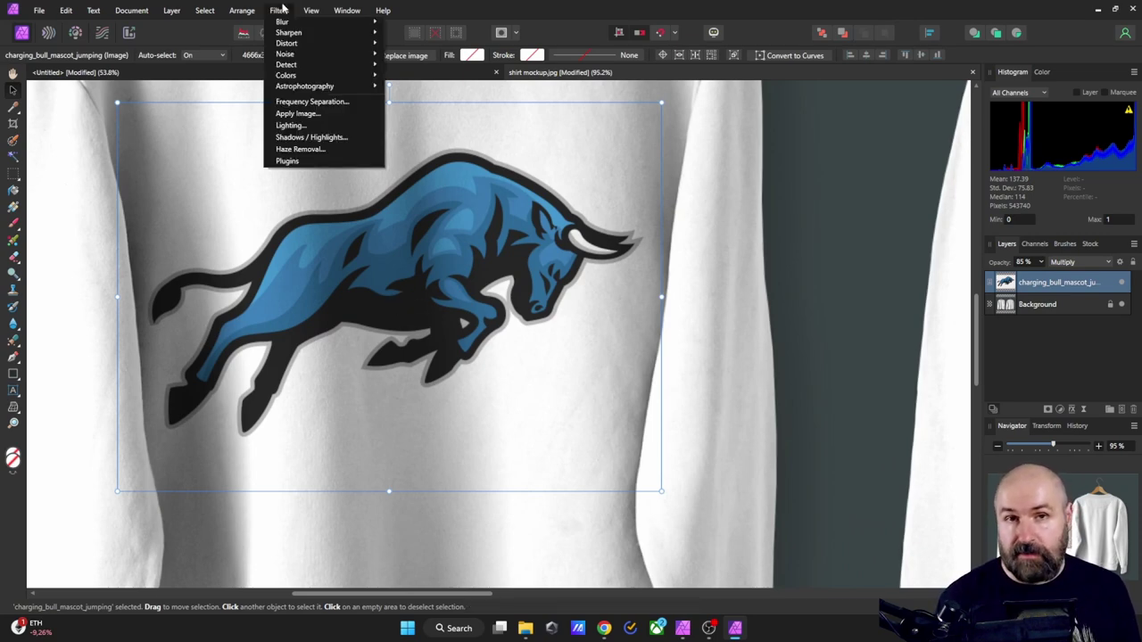
pyautogui.click(280, 10)
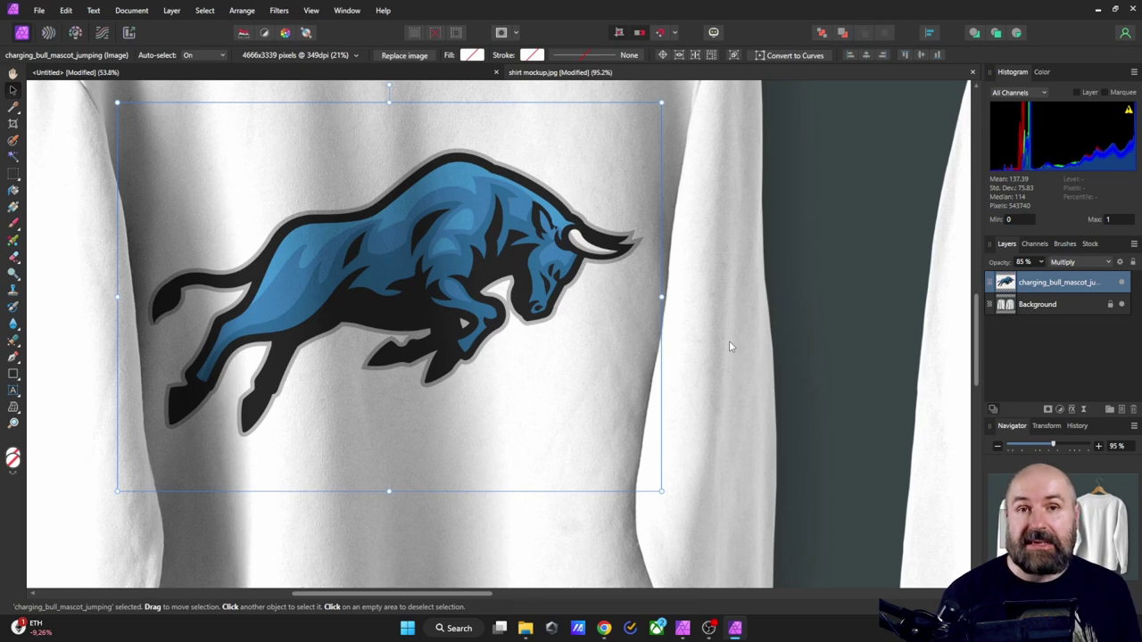
pyautogui.click(1085, 409)
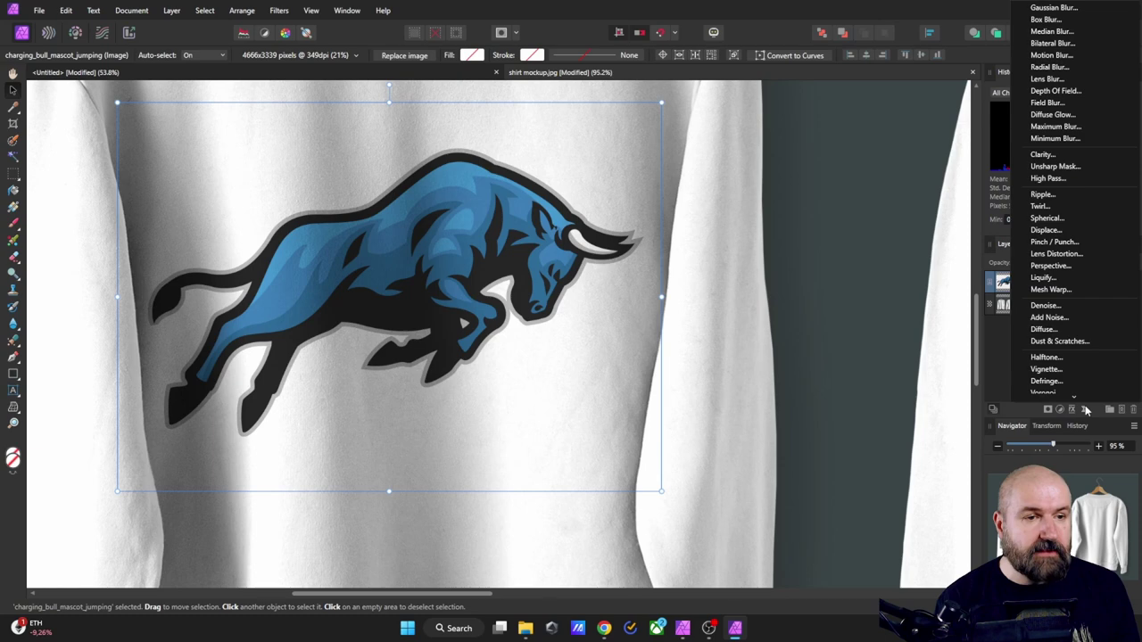
# Add a Live Displace filter to the bull, mapped from layers beneath, at 10 px strength.
pyautogui.click(1046, 233)
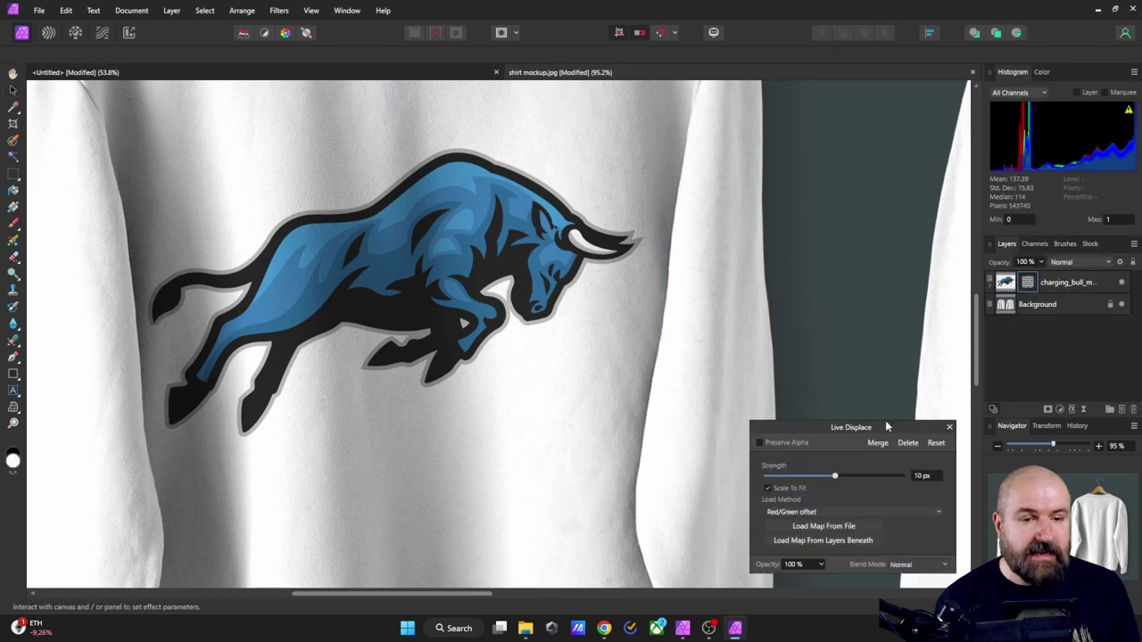
pyautogui.moveTo(887, 427); pyautogui.dragTo(821, 189)
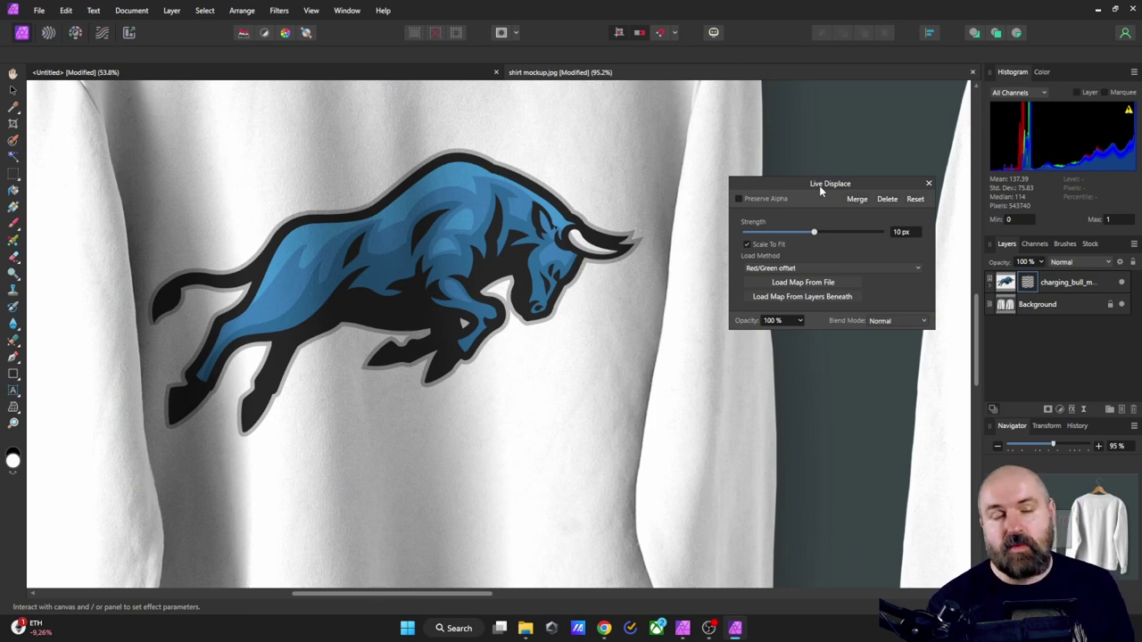
pyautogui.click(793, 297)
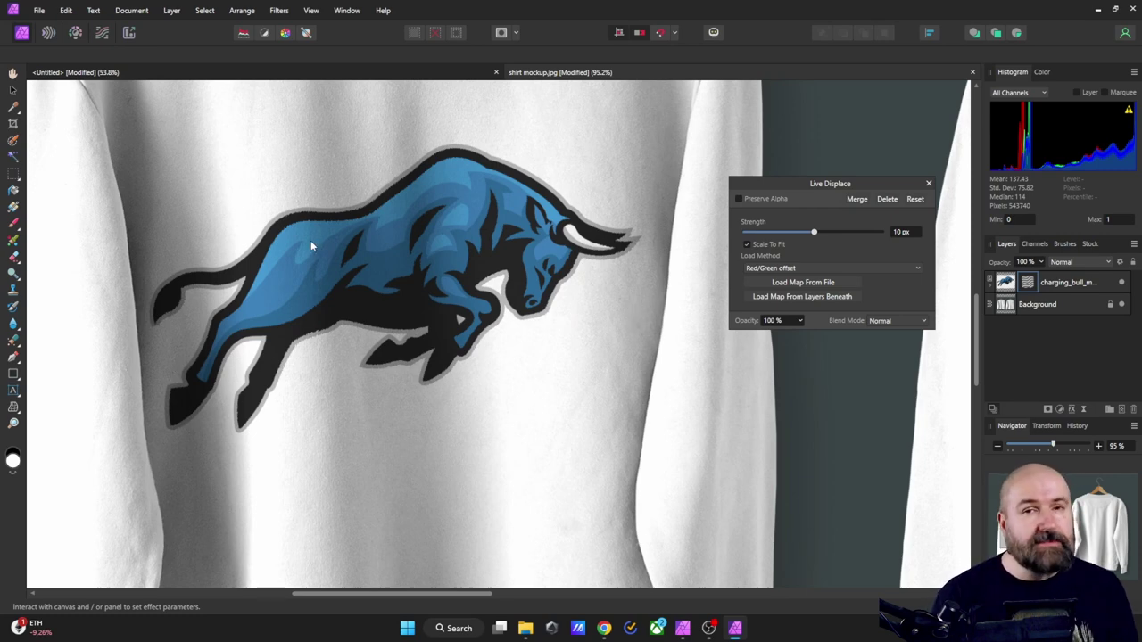
pyautogui.scroll(6, 298, 249)
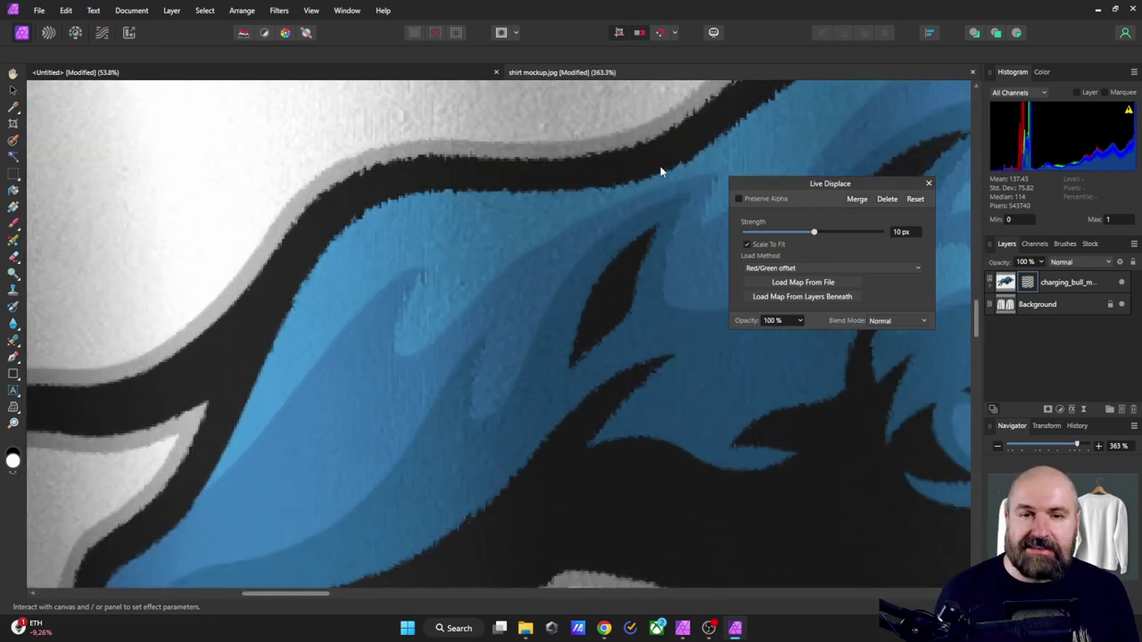
pyautogui.scroll(-4, 463, 304)
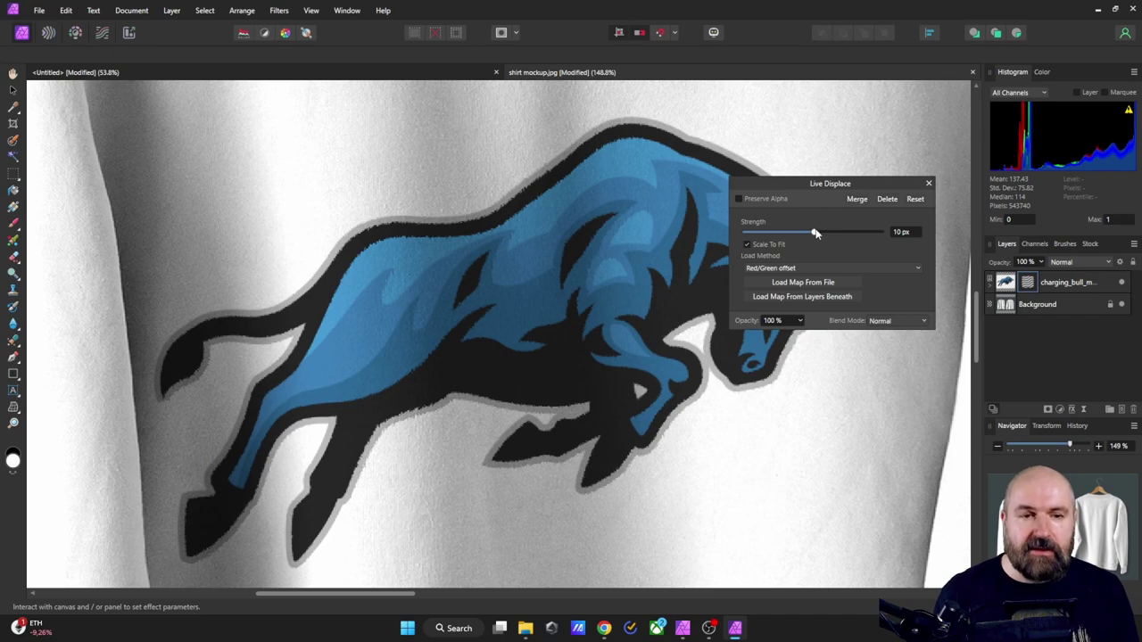
pyautogui.moveTo(814, 233); pyautogui.dragTo(819, 232)
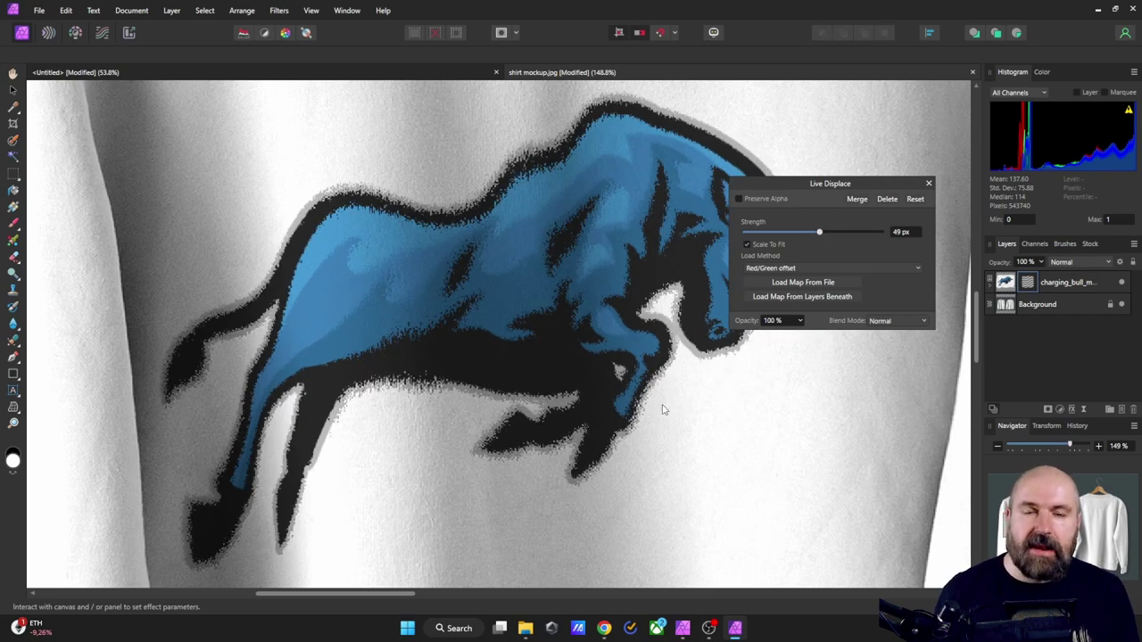
pyautogui.hotkey('ctrl', 'z')
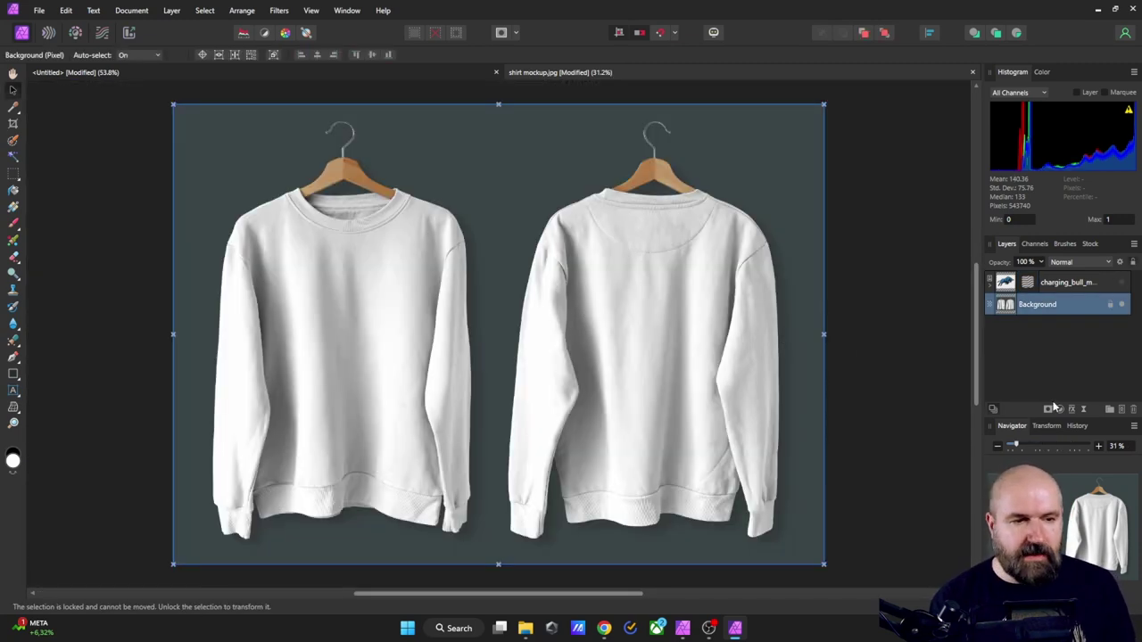
# Add a 2 px live Gaussian Blur to the sweatshirt photo, toggling Preserve Alpha.
pyautogui.click(1083, 408)
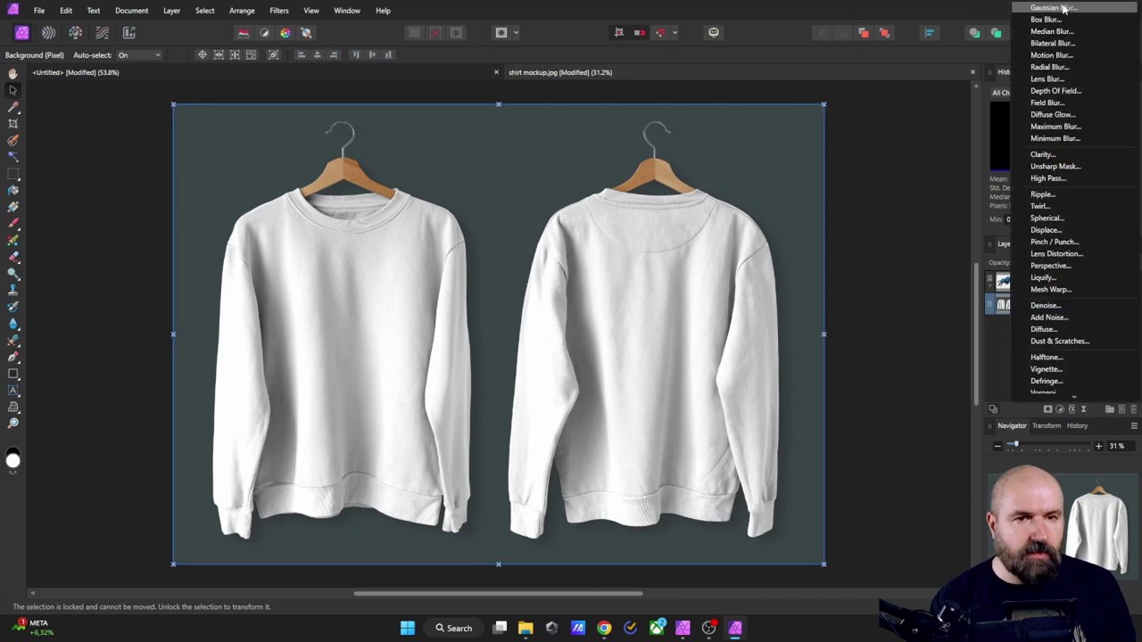
pyautogui.click(1052, 8)
pyautogui.moveTo(905, 298); pyautogui.dragTo(906, 298)
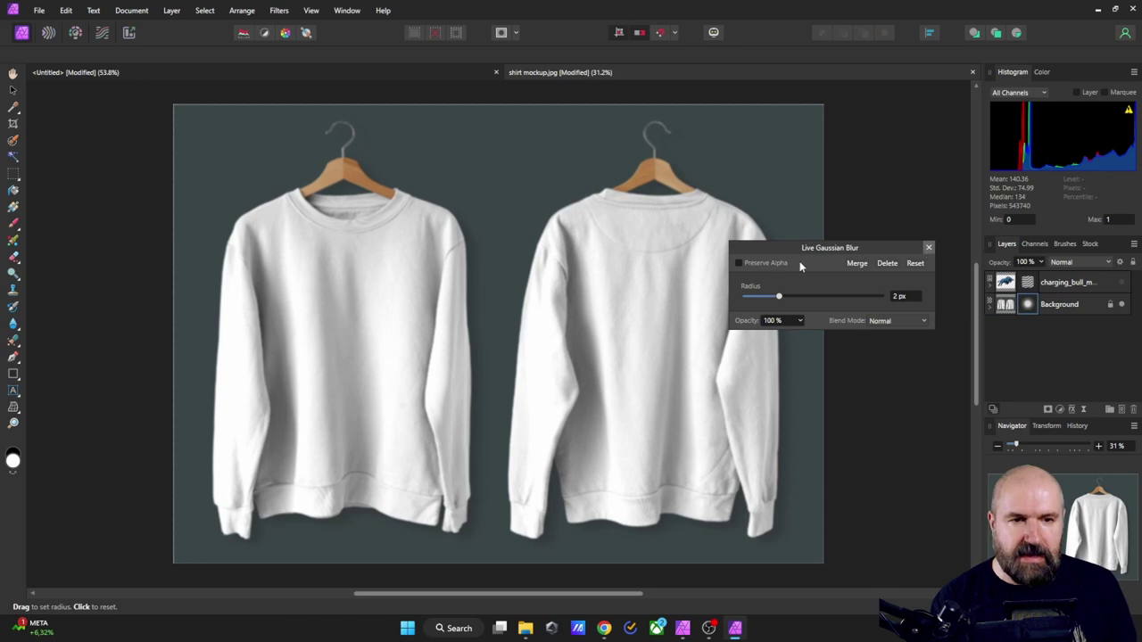
pyautogui.click(739, 263)
pyautogui.click(927, 248)
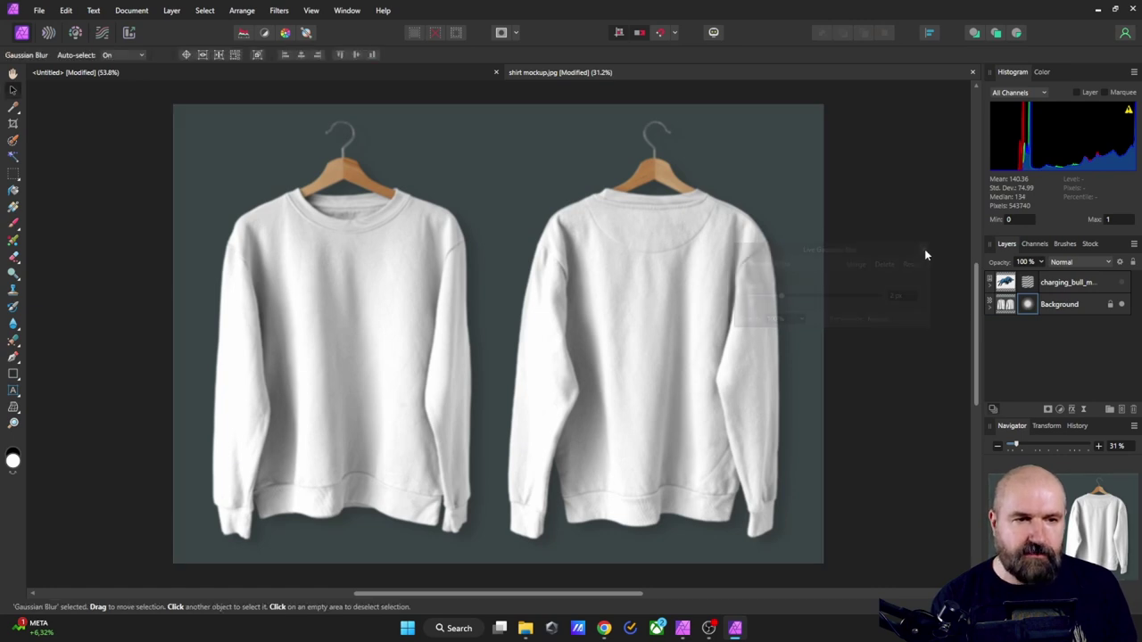
# Add an HSL adjustment with Saturation Shift at -100% to turn the photo greyscale.
pyautogui.click(1058, 409)
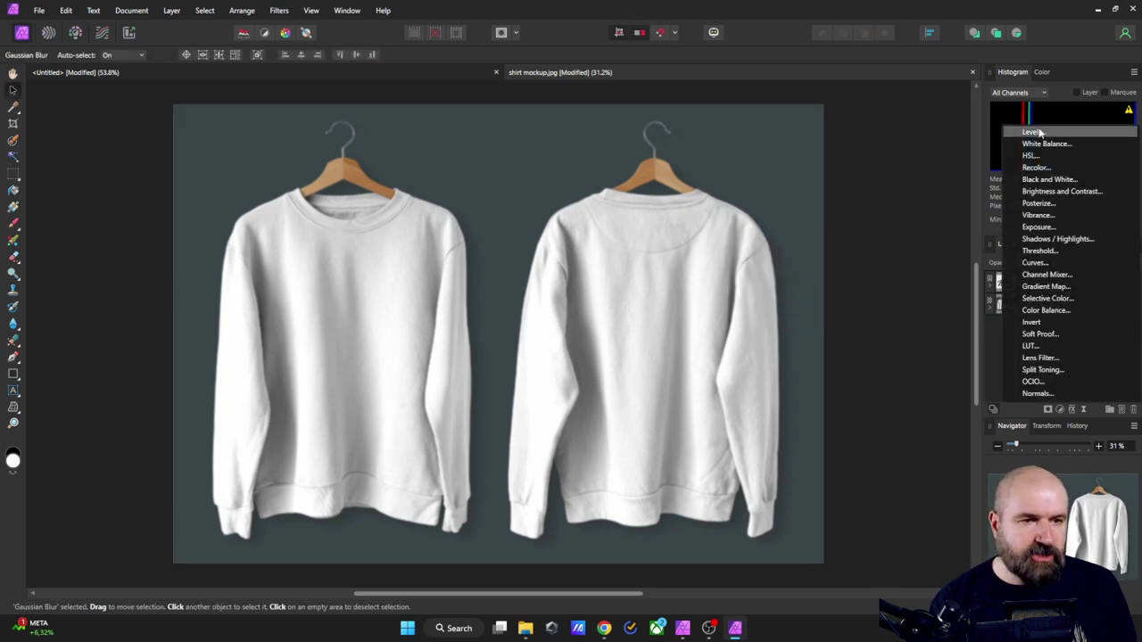
pyautogui.click(1035, 156)
pyautogui.moveTo(809, 520); pyautogui.dragTo(706, 517)
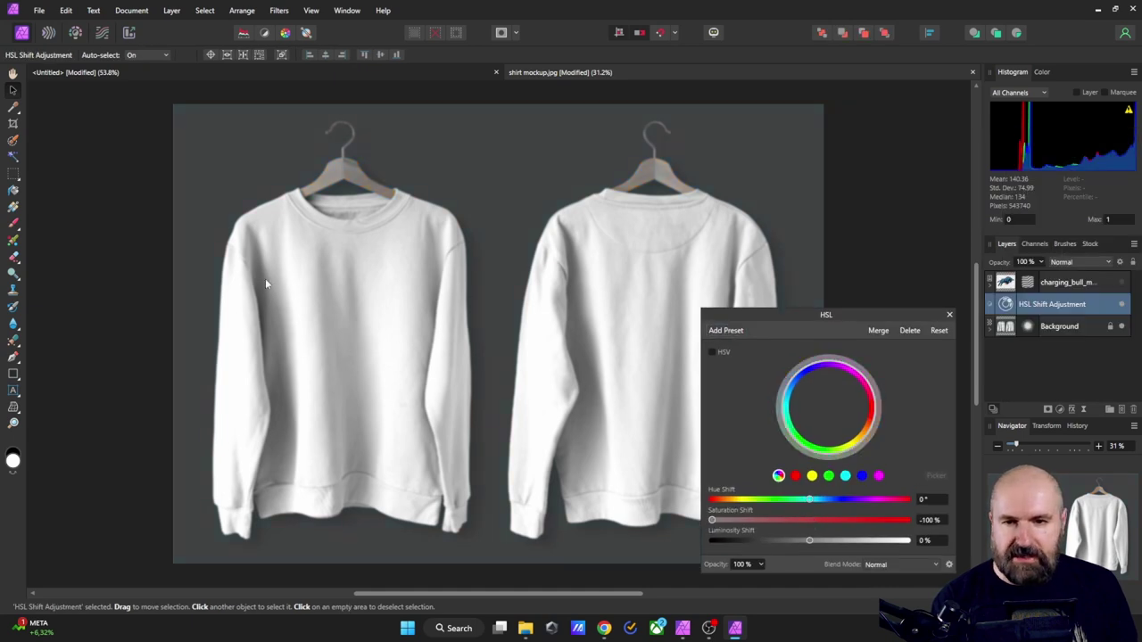
pyautogui.click(953, 313)
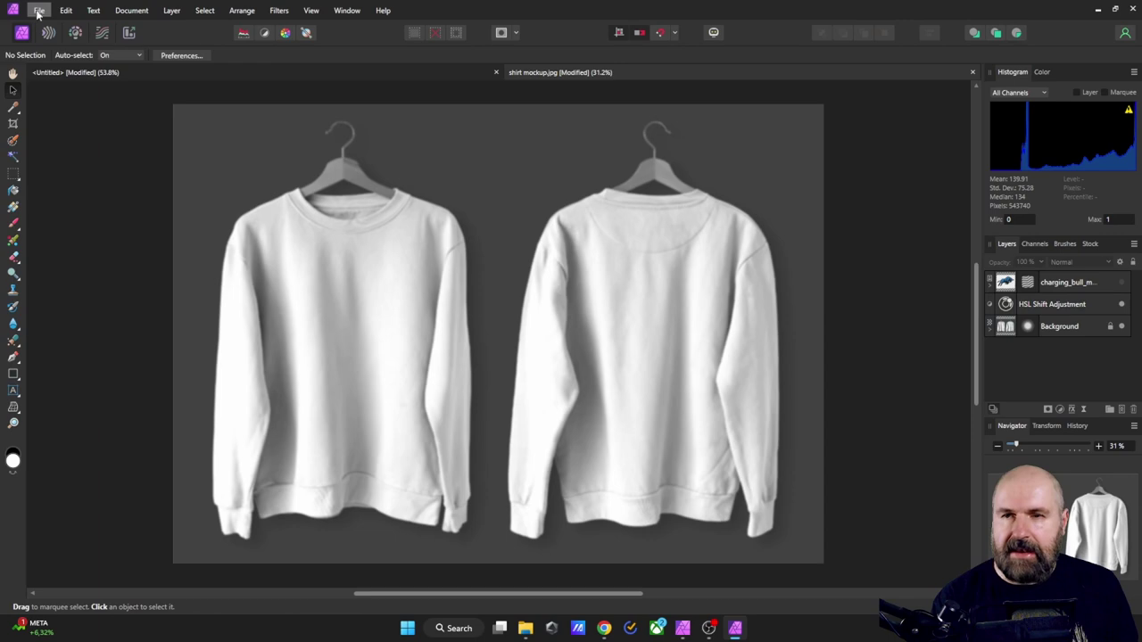
pyautogui.click(1042, 305)
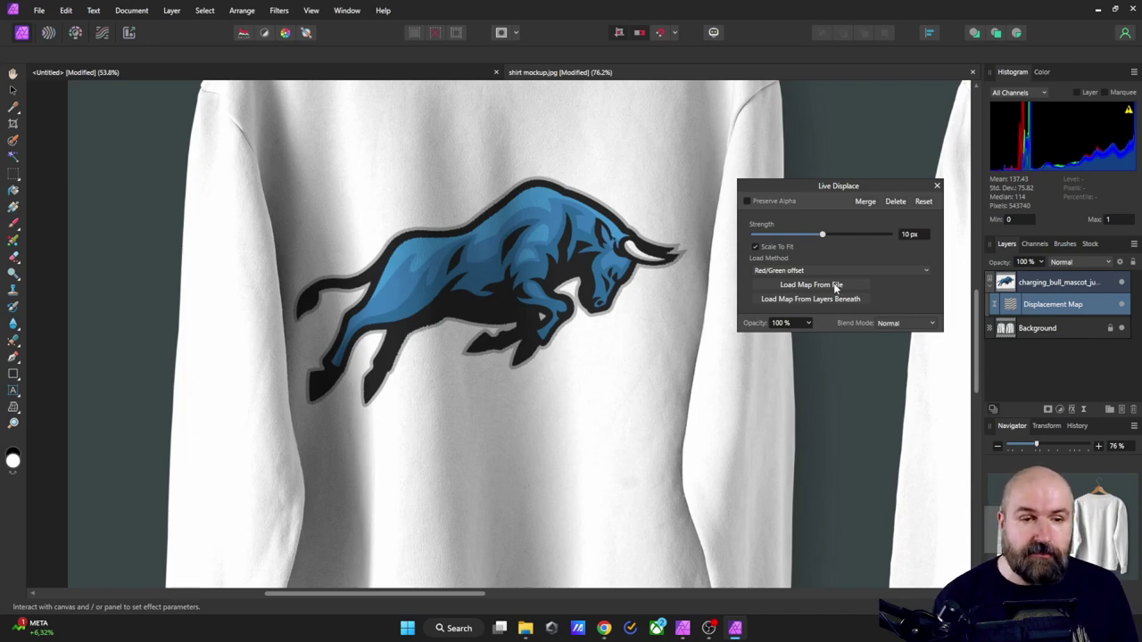
# Load displace shirt.jpg as the bull's map, set strength to 22 px, and shift the logo lower-left on the chest.
pyautogui.click(814, 285)
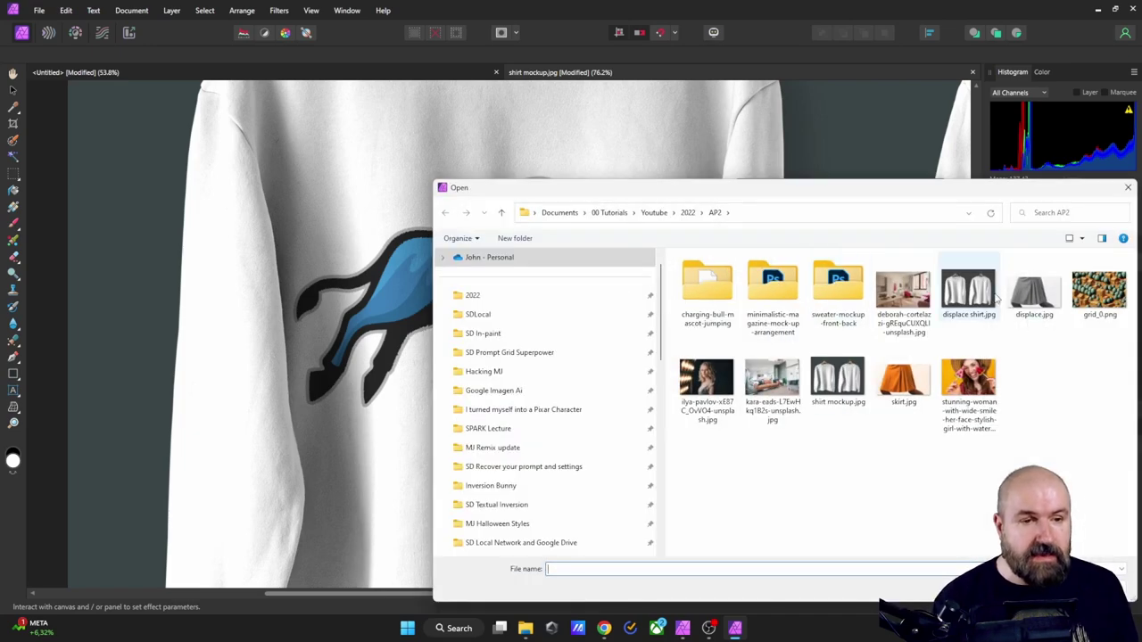
pyautogui.doubleClick(968, 293)
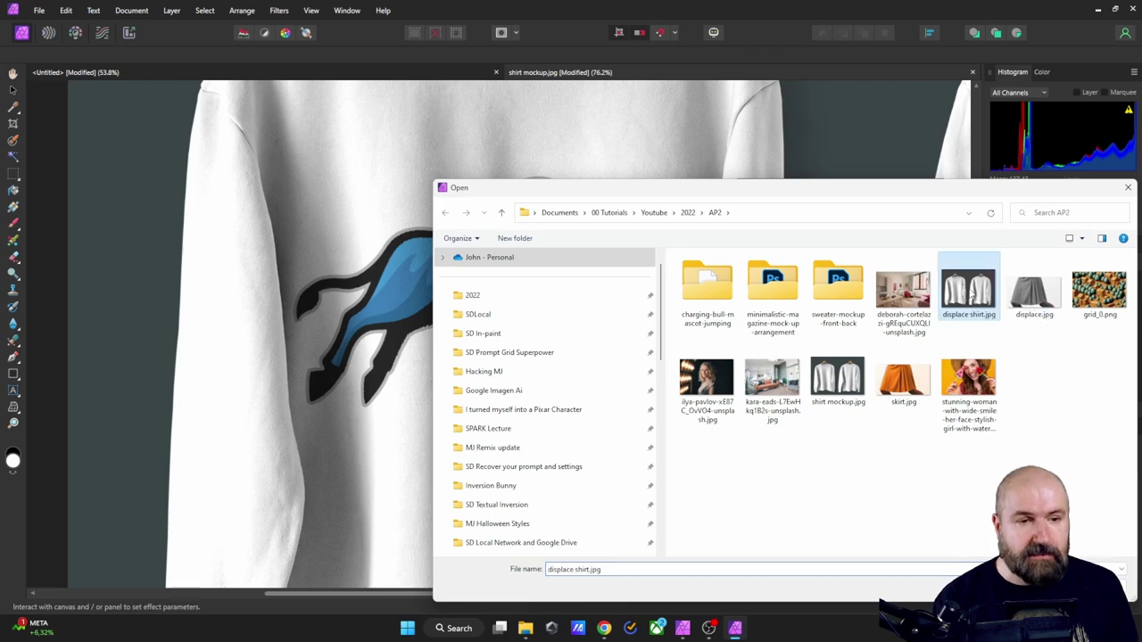
pyautogui.scroll(3, 394, 340)
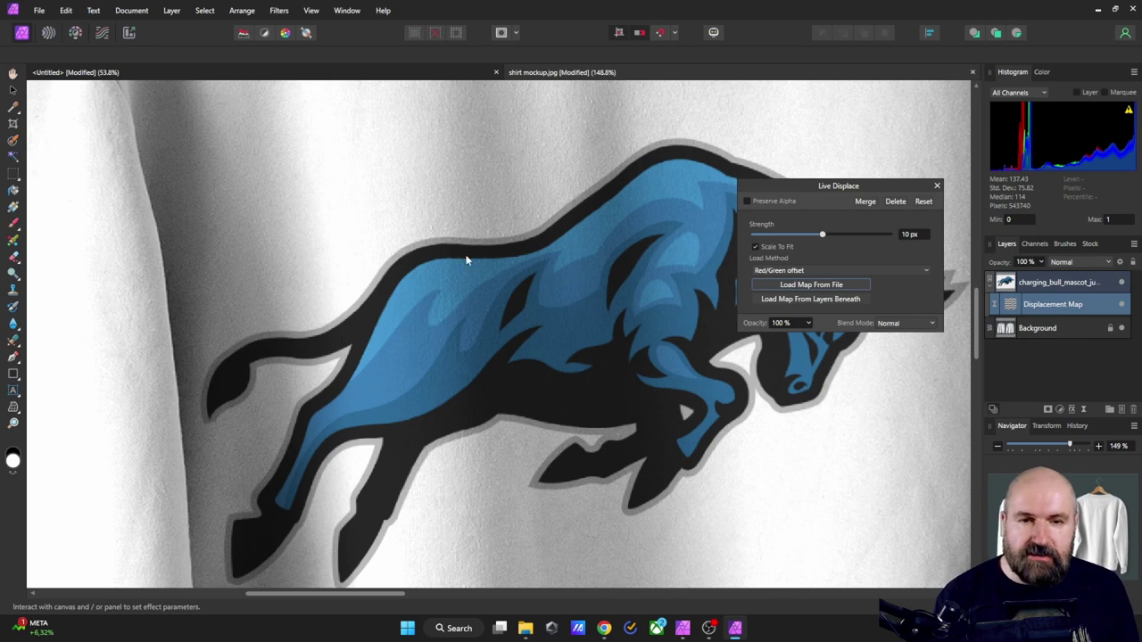
pyautogui.moveTo(828, 235); pyautogui.dragTo(823, 235)
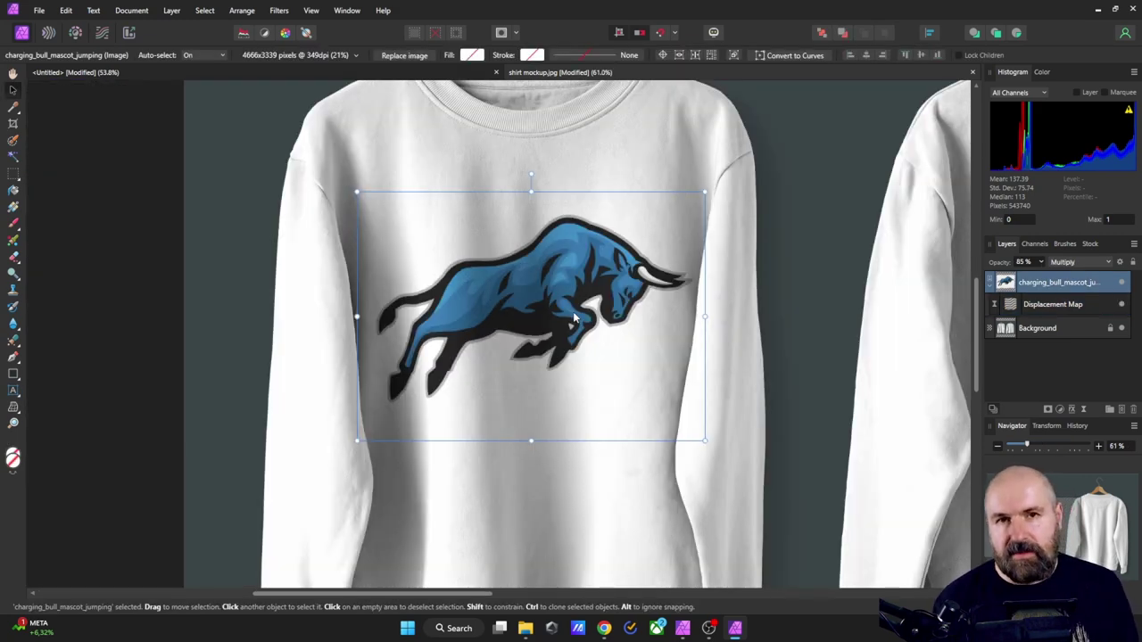
pyautogui.moveTo(572, 311); pyautogui.dragTo(545, 307)
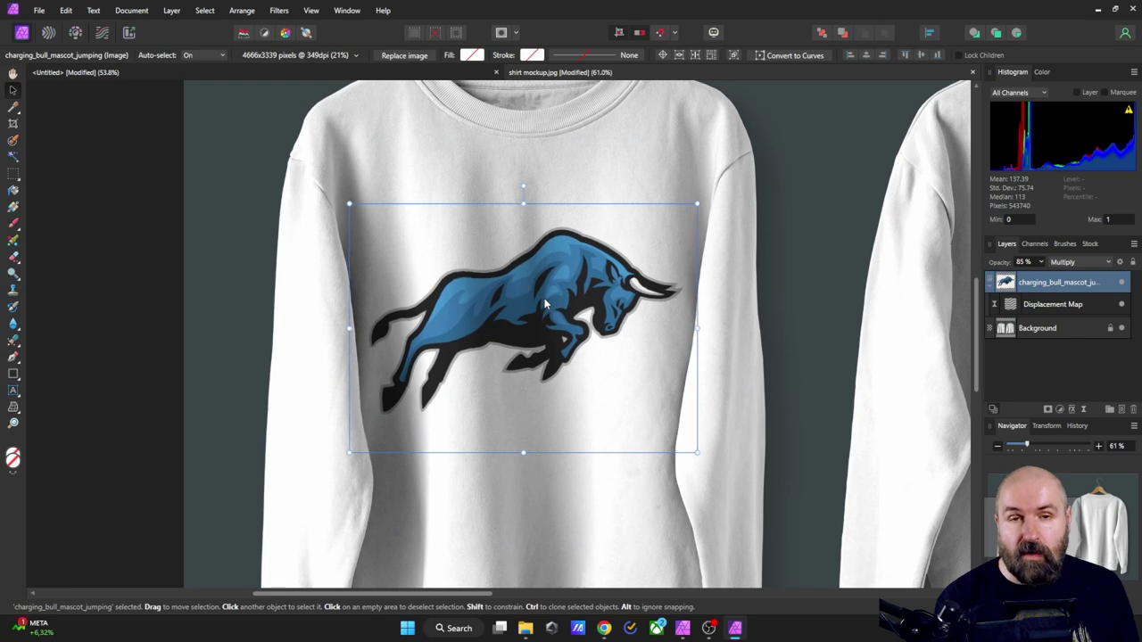
pyautogui.click(747, 385)
pyautogui.scroll(-3, 792, 424)
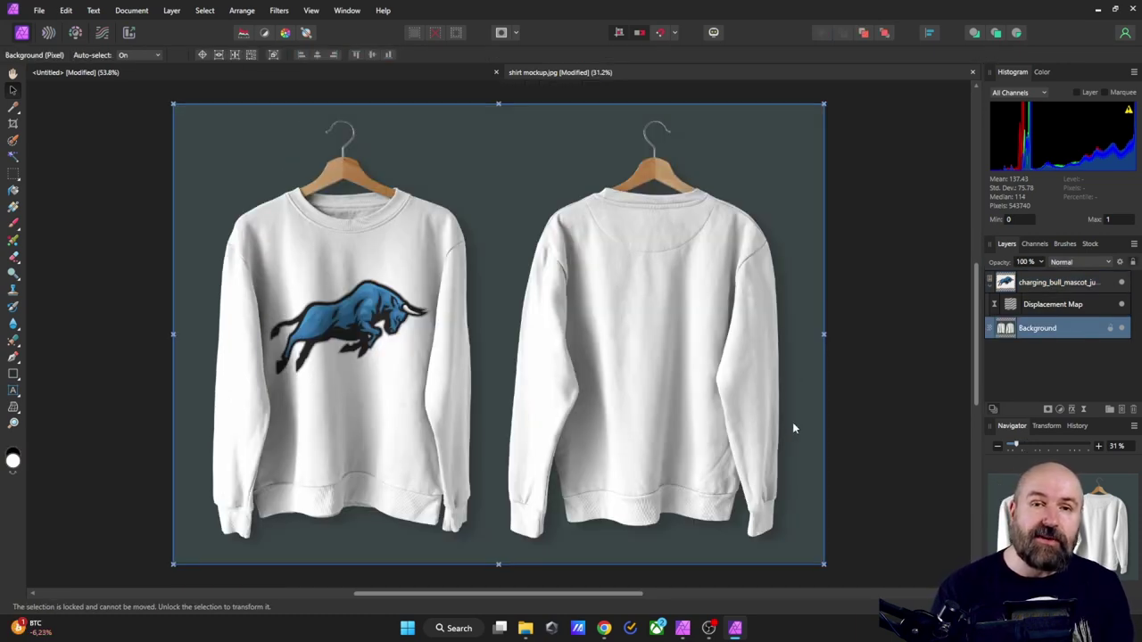